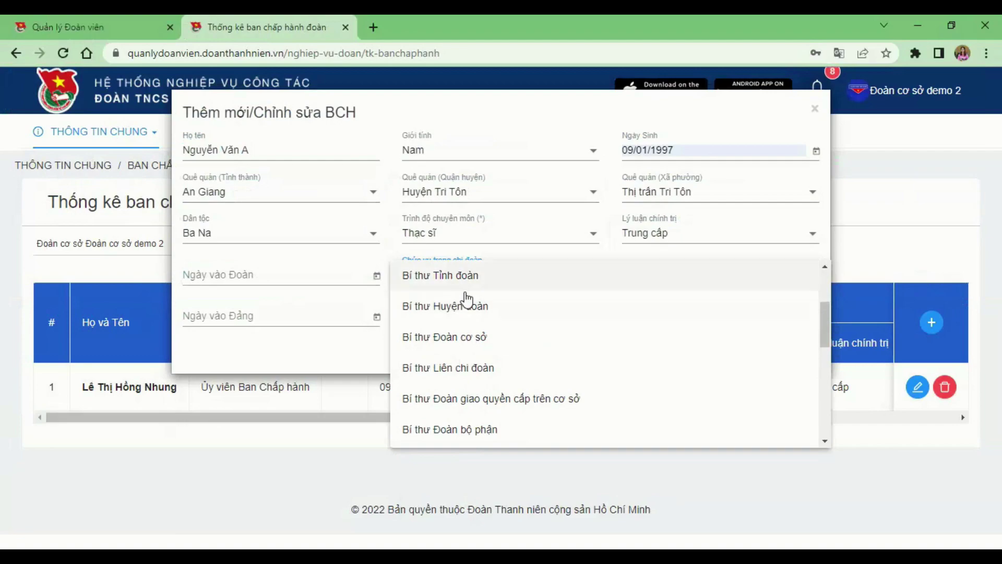
Set the new committee member's branch position to Bí thư Đoàn cơ sở and the Union admission date to 26/03/2012.
{"action": "left_click", "coordinate": [463, 338]}
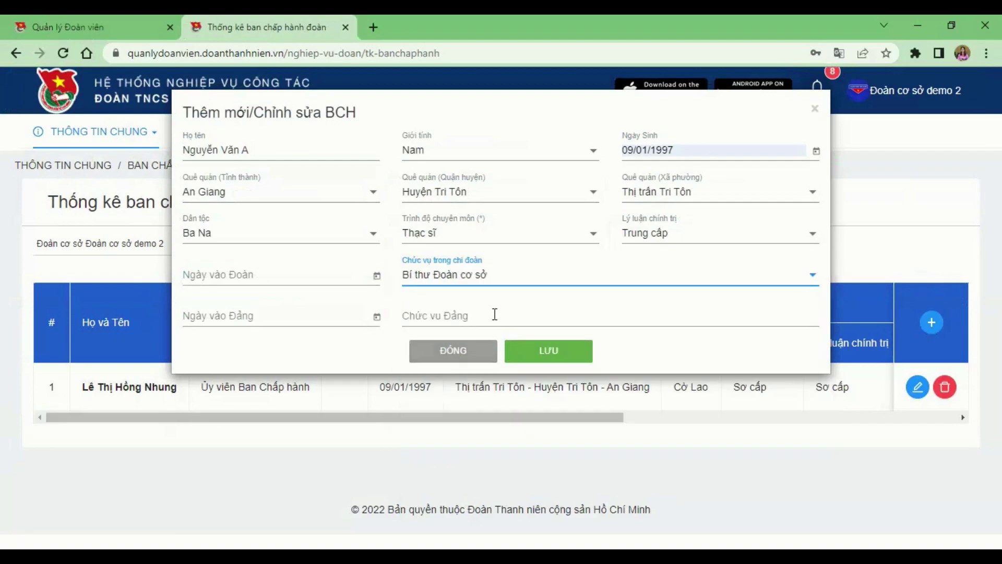
{"action": "left_click", "coordinate": [533, 351]}
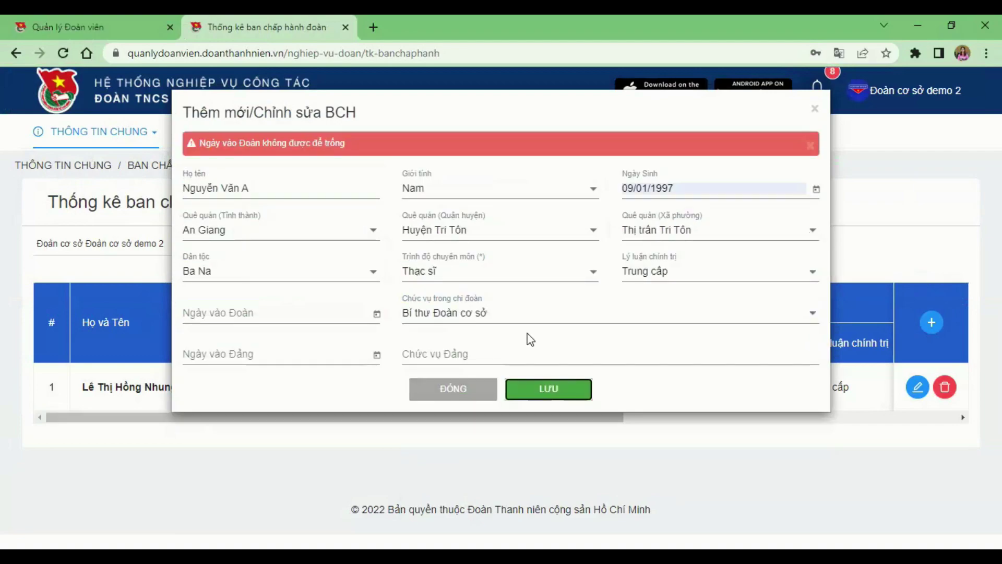
{"action": "left_click", "coordinate": [276, 314]}
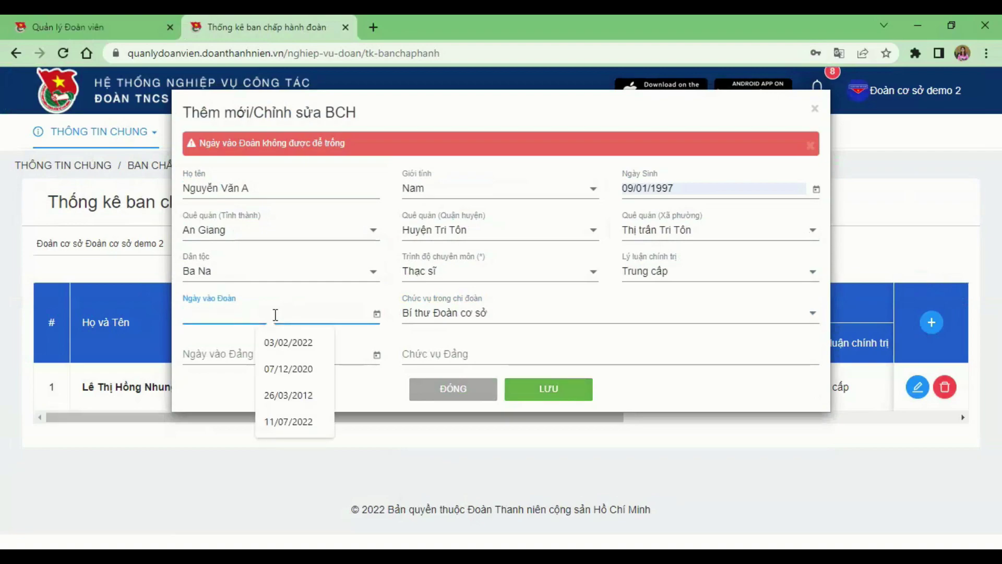
{"action": "type", "text": "26/03/2012"}
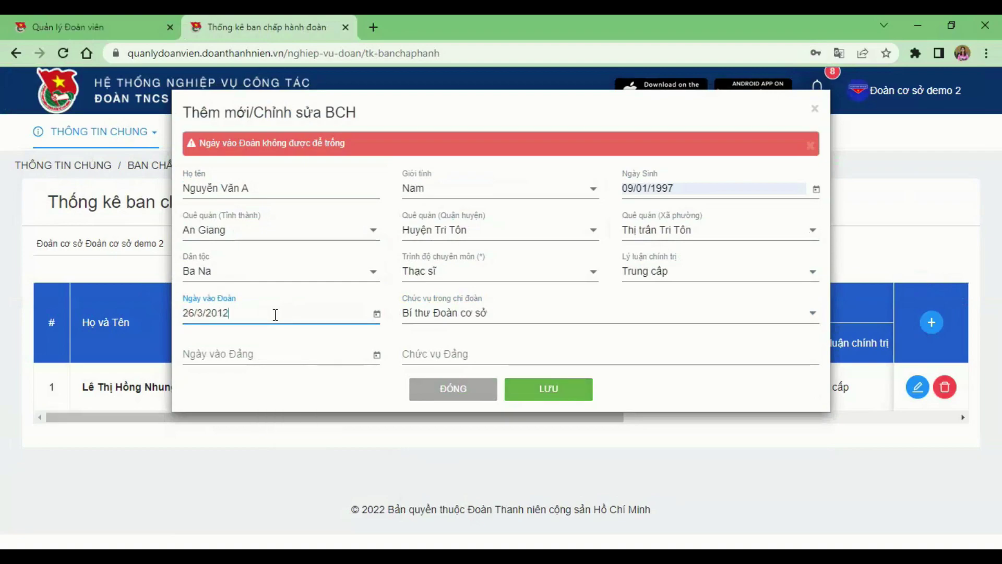
Enter Party admission date 08/06/2015 and Party position Chi ủy viên, and save the committee member.
{"action": "left_click", "coordinate": [317, 354]}
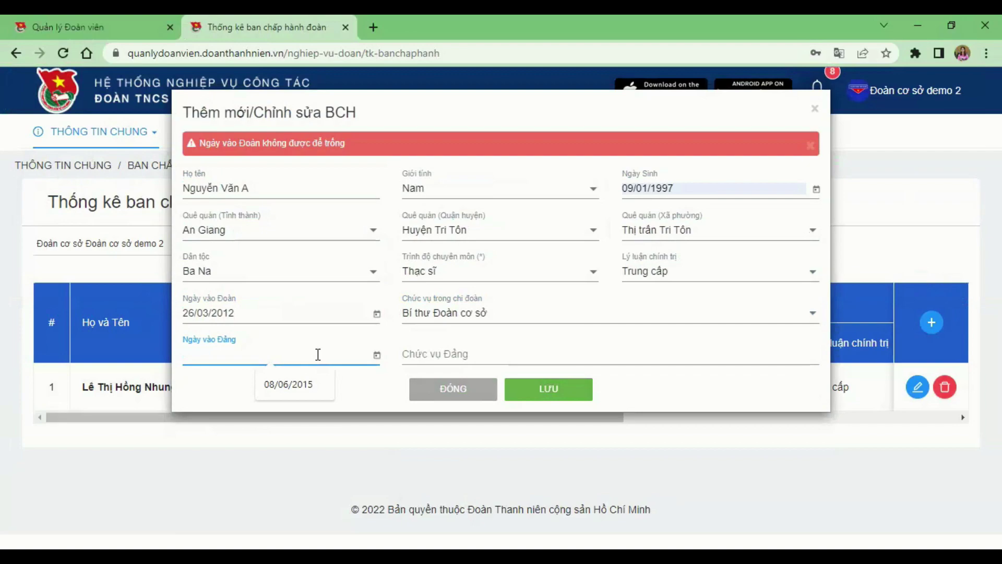
{"action": "type", "text": "8/6/2015"}
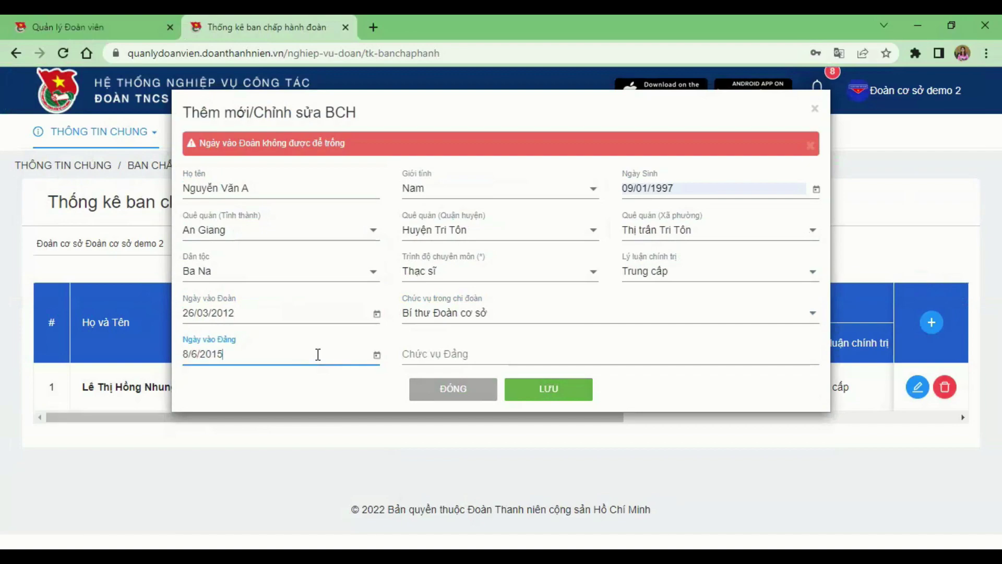
{"action": "left_click", "coordinate": [456, 357]}
{"action": "left_click", "coordinate": [498, 386]}
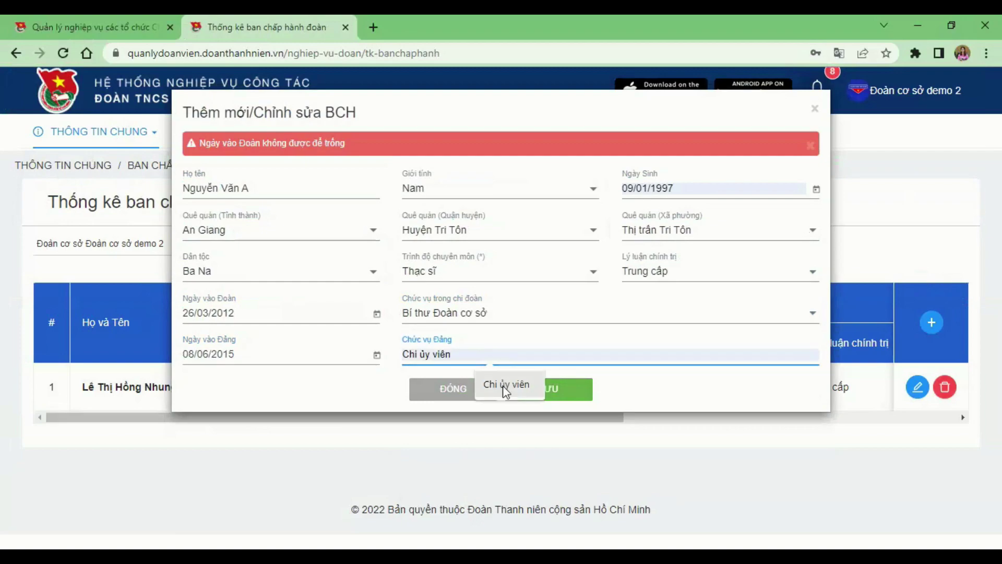
{"action": "left_click", "coordinate": [570, 394]}
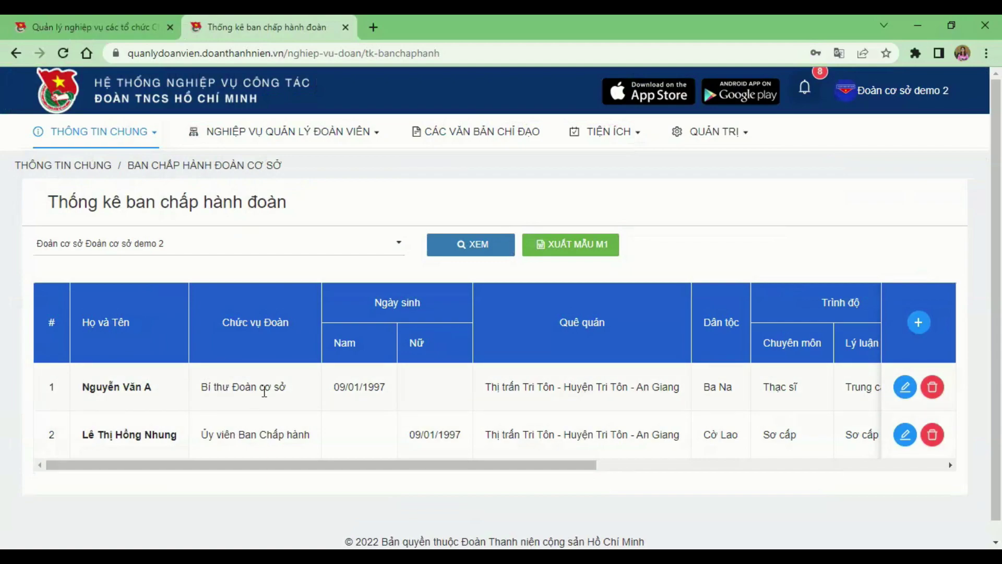
Open the Thống kê các cấp statistics and generate report 5, Số liệu đội ngũ cán bộ Đoàn các cấp.
{"action": "left_click", "coordinate": [251, 131]}
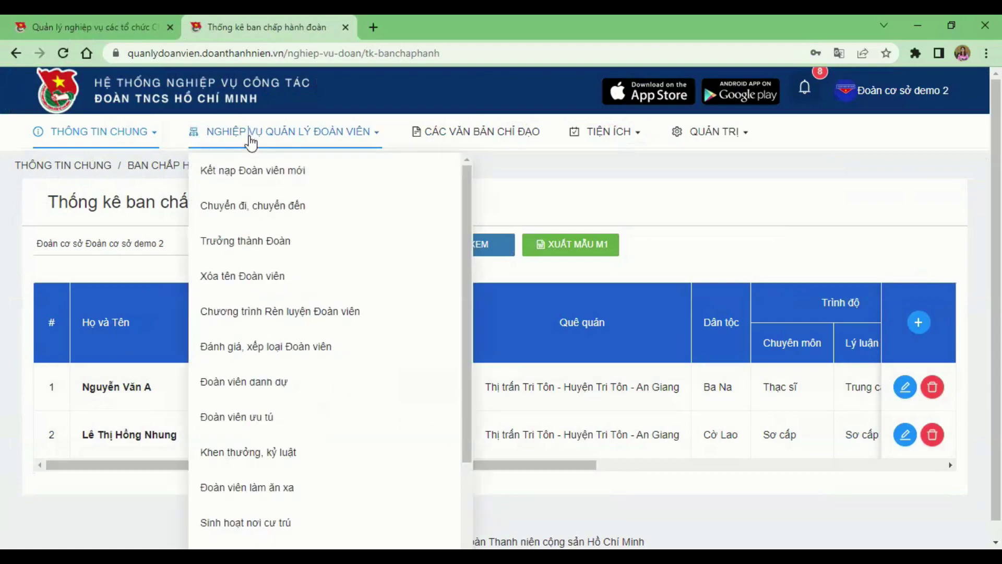
{"action": "scroll", "coordinate": [261, 496], "scroll_direction": "down", "scroll_amount": 3}
{"action": "left_click", "coordinate": [264, 522]}
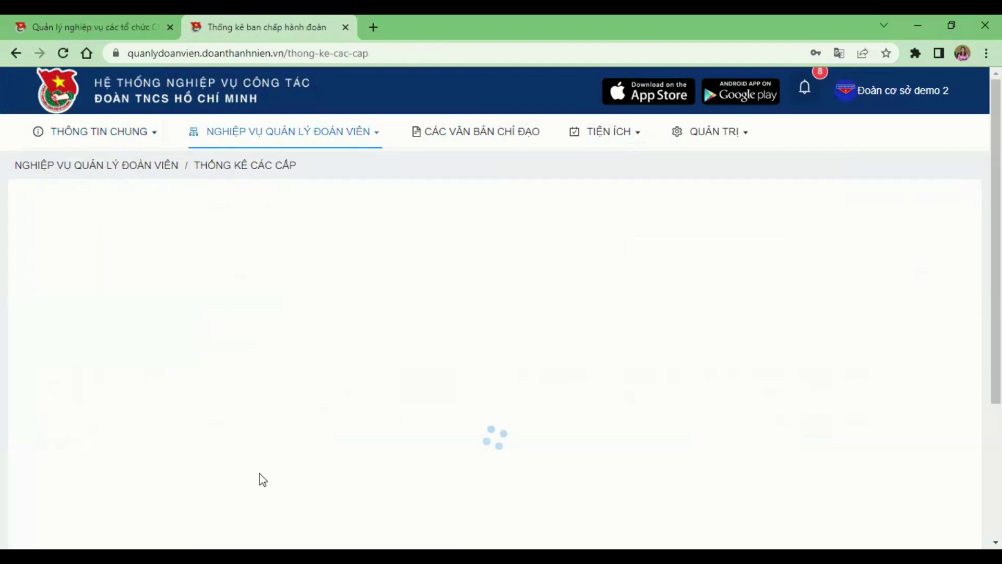
{"action": "left_click", "coordinate": [142, 235]}
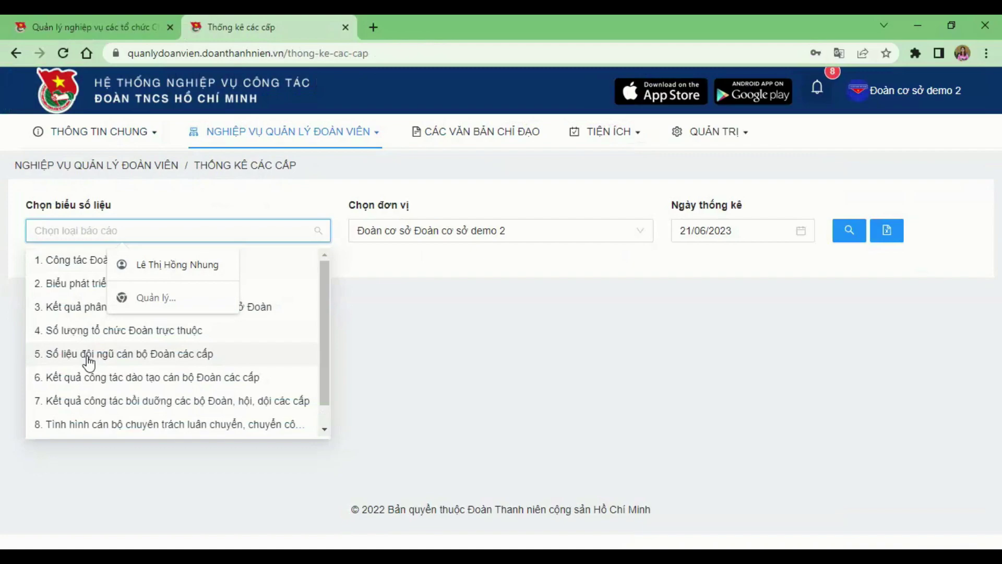
{"action": "left_click", "coordinate": [86, 356]}
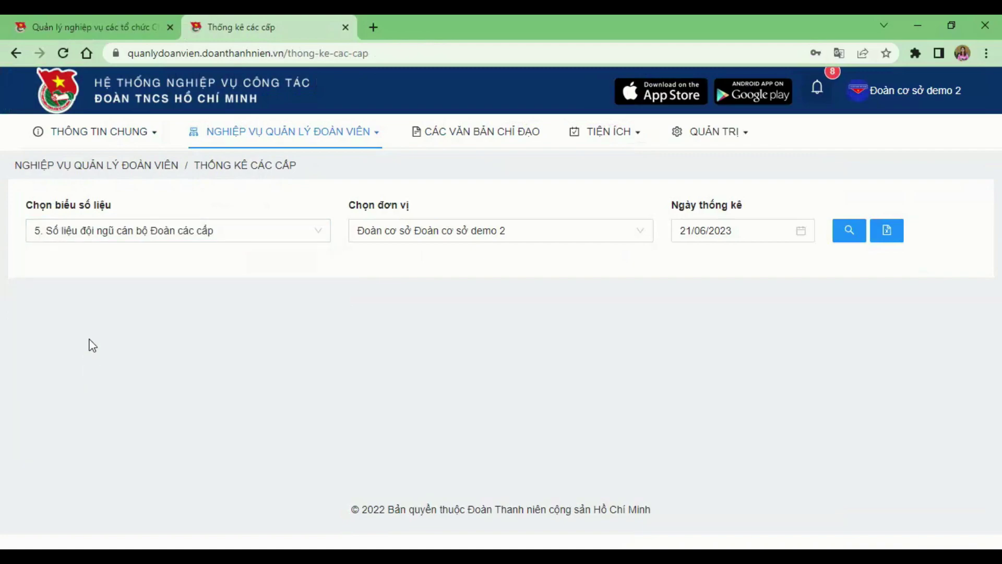
{"action": "left_click", "coordinate": [854, 236]}
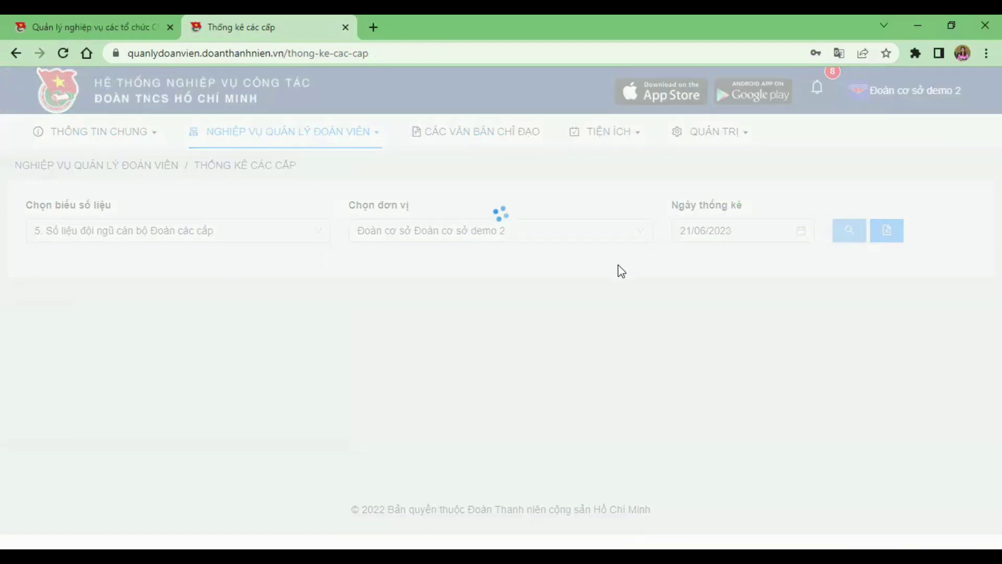
Review the generated report's figures by gender, age group and Party membership for each Union position.
{"action": "scroll", "coordinate": [375, 417], "scroll_direction": "down", "scroll_amount": 2}
{"action": "scroll", "coordinate": [365, 397], "scroll_direction": "down", "scroll_amount": 1}
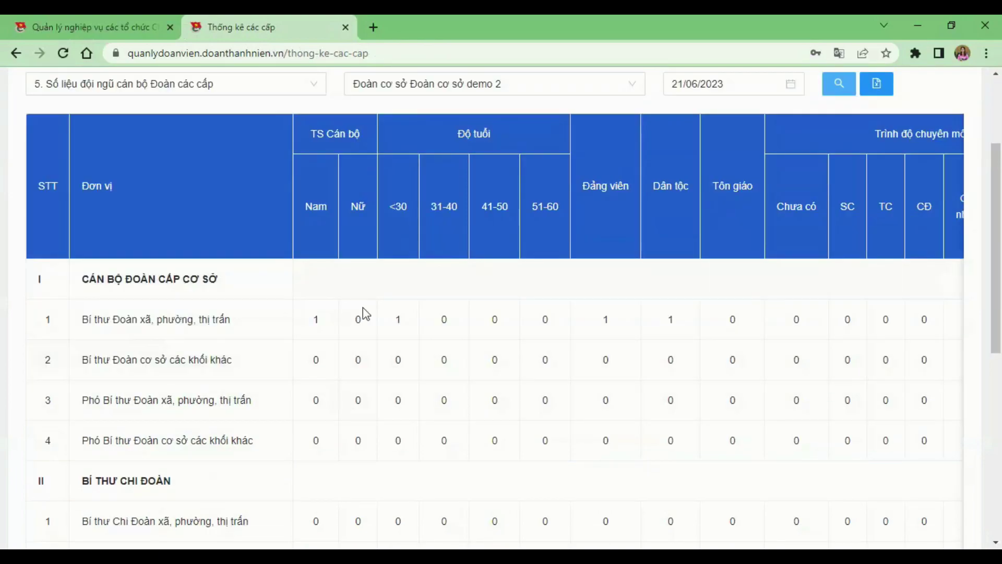
{"action": "scroll", "coordinate": [386, 313], "scroll_direction": "down", "scroll_amount": 3}
{"action": "scroll", "coordinate": [371, 217], "scroll_direction": "up", "scroll_amount": 6}
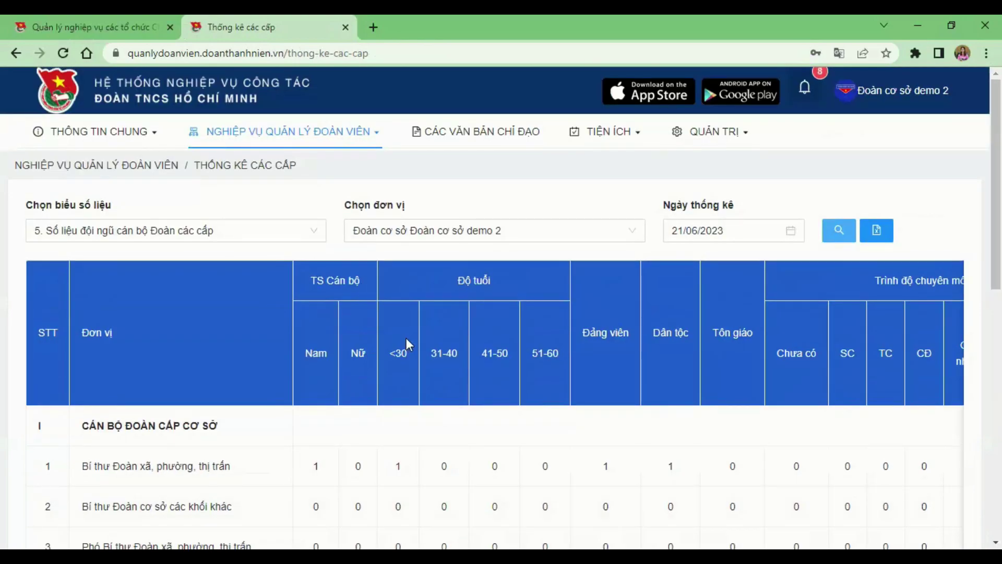
{"action": "scroll", "coordinate": [406, 337], "scroll_direction": "down", "scroll_amount": 3}
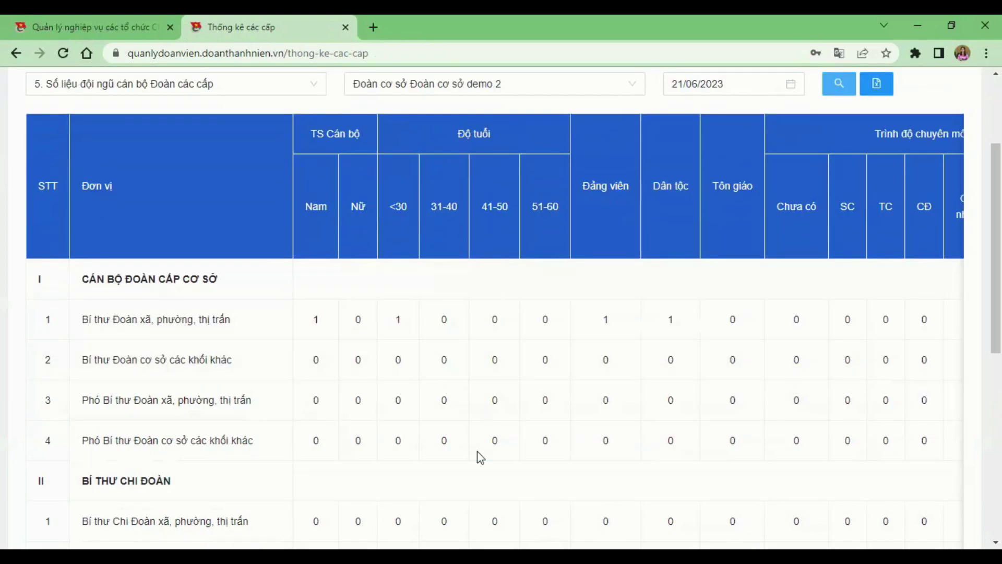
{"action": "scroll", "coordinate": [242, 381], "scroll_direction": "down", "scroll_amount": 4}
{"action": "scroll", "coordinate": [286, 335], "scroll_direction": "up", "scroll_amount": 3}
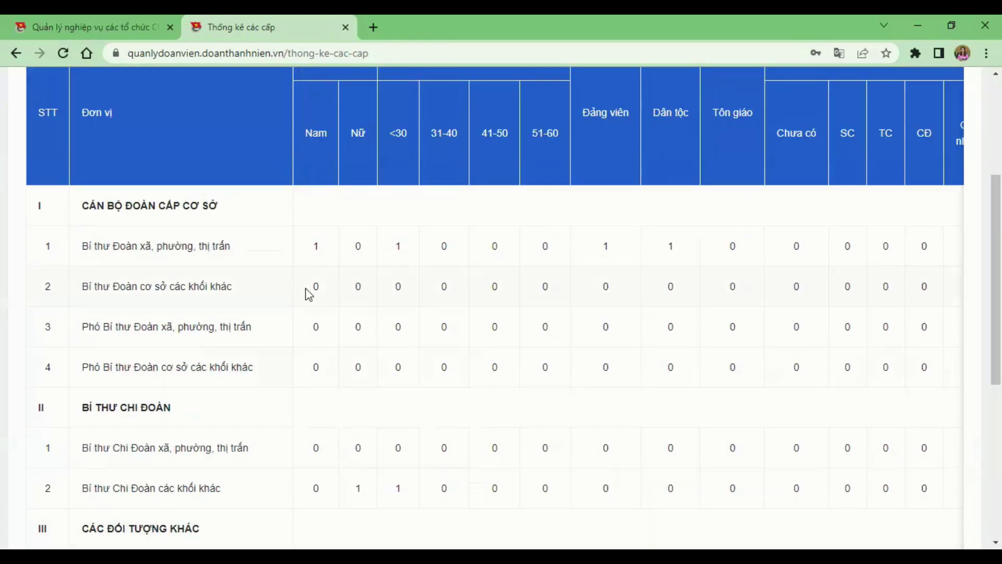
Compare the rows for Union secretaries of communes, wards and towns with those for grassroots secretaries of other blocks.
{"action": "scroll", "coordinate": [306, 291], "scroll_direction": "up", "scroll_amount": 2}
{"action": "left_click_drag", "start_coordinate": [87, 320], "coordinate": [214, 400]}
{"action": "left_click", "coordinate": [168, 319]}
{"action": "left_click_drag", "start_coordinate": [112, 319], "coordinate": [197, 319]}
{"action": "left_click", "coordinate": [209, 319]}
{"action": "left_click_drag", "start_coordinate": [114, 359], "coordinate": [202, 360]}
{"action": "left_click", "coordinate": [187, 359]}
{"action": "left_click_drag", "start_coordinate": [146, 320], "coordinate": [215, 319]}
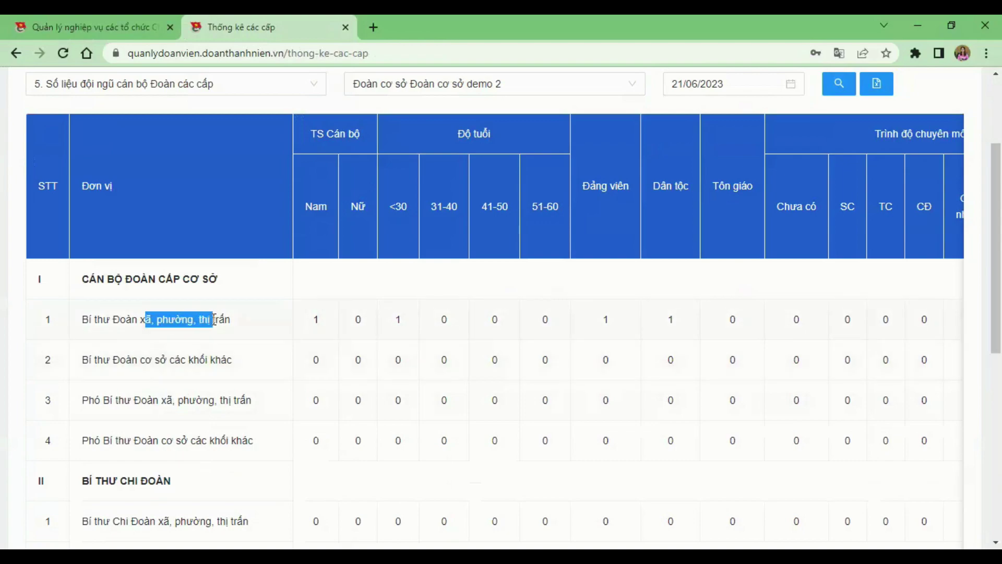
{"action": "scroll", "coordinate": [328, 351], "scroll_direction": "up", "scroll_amount": 2}
{"action": "scroll", "coordinate": [329, 352], "scroll_direction": "up", "scroll_amount": 2}
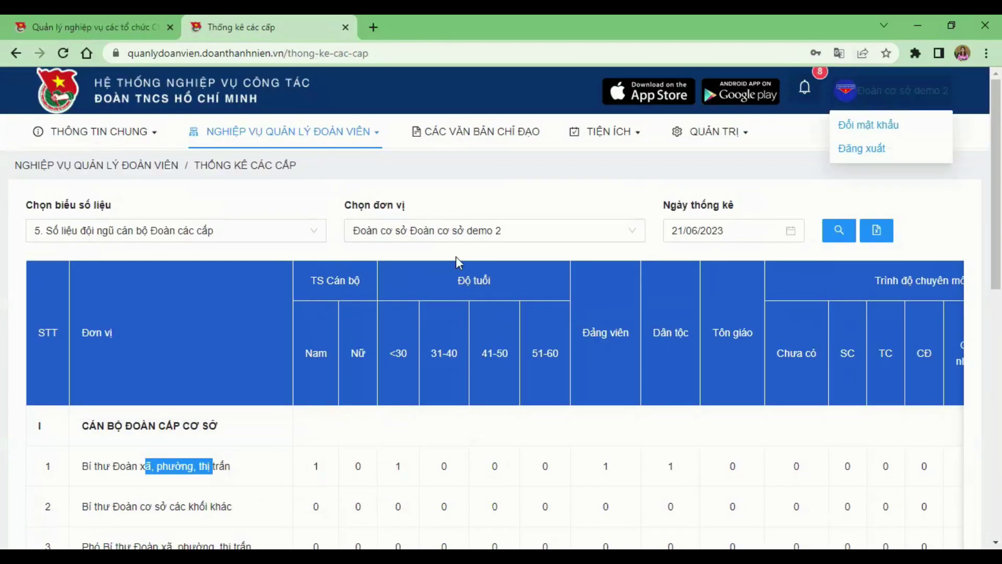
{"action": "scroll", "coordinate": [256, 328], "scroll_direction": "down", "scroll_amount": 4}
{"action": "left_click", "coordinate": [218, 323]}
{"action": "scroll", "coordinate": [177, 317], "scroll_direction": "up", "scroll_amount": 1}
{"action": "scroll", "coordinate": [176, 316], "scroll_direction": "up", "scroll_amount": 2}
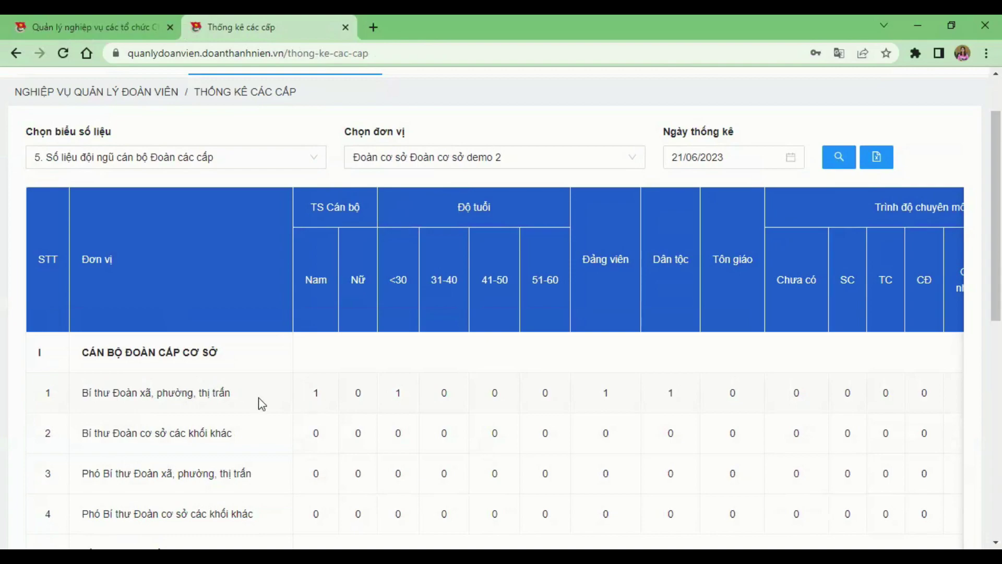
{"action": "left_click_drag", "start_coordinate": [121, 394], "coordinate": [214, 395]}
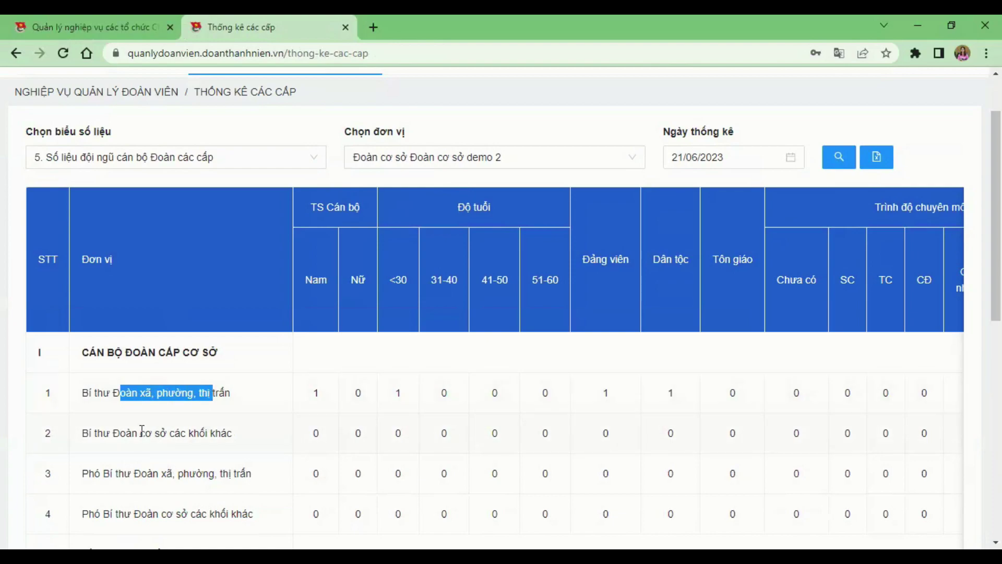
{"action": "left_click", "coordinate": [375, 378]}
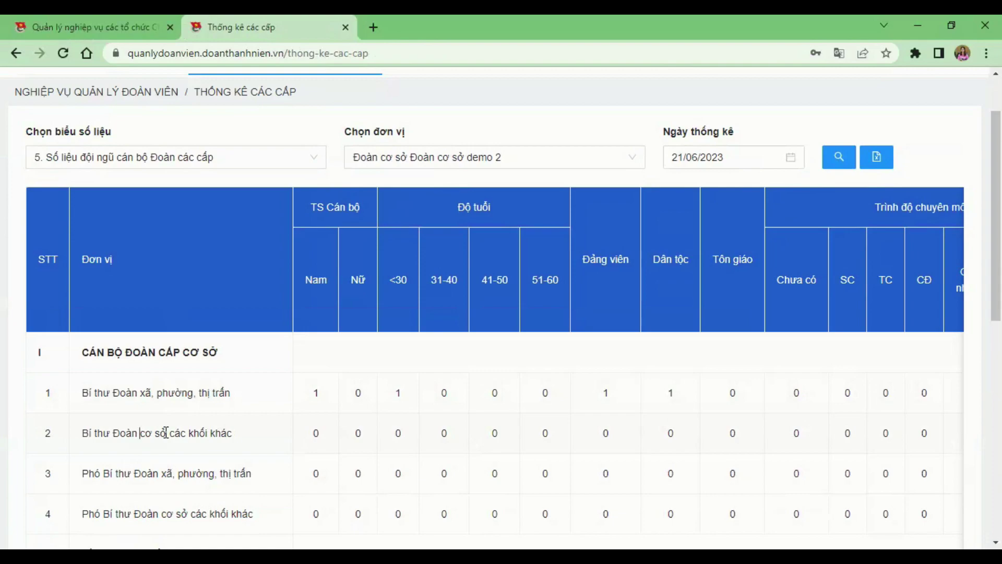
{"action": "left_click_drag", "start_coordinate": [104, 434], "coordinate": [221, 436]}
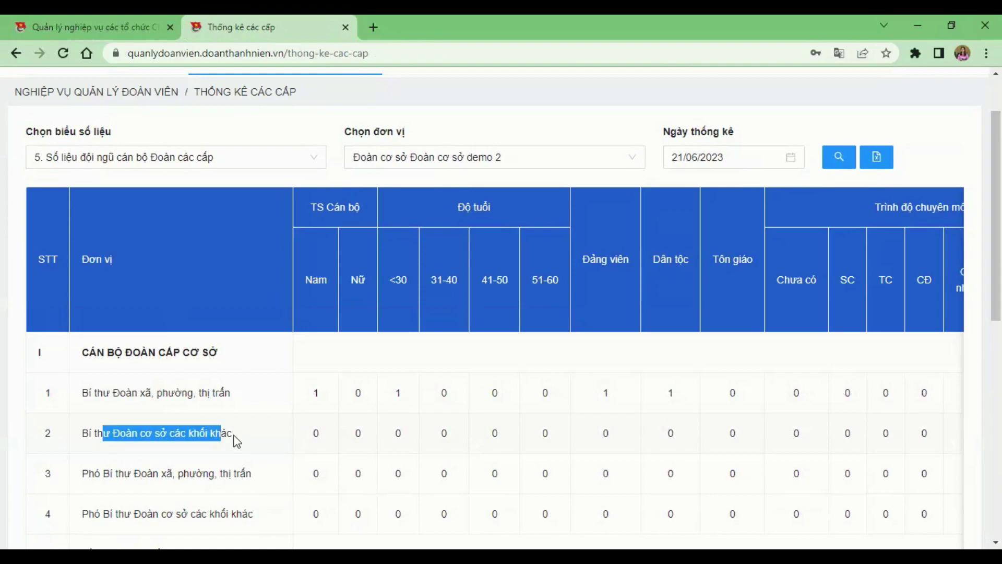
Examine the report's Bí thư Chi đoàn and Các đối tượng khác sections and return to the start of the report.
{"action": "scroll", "coordinate": [235, 424], "scroll_direction": "down", "scroll_amount": 3}
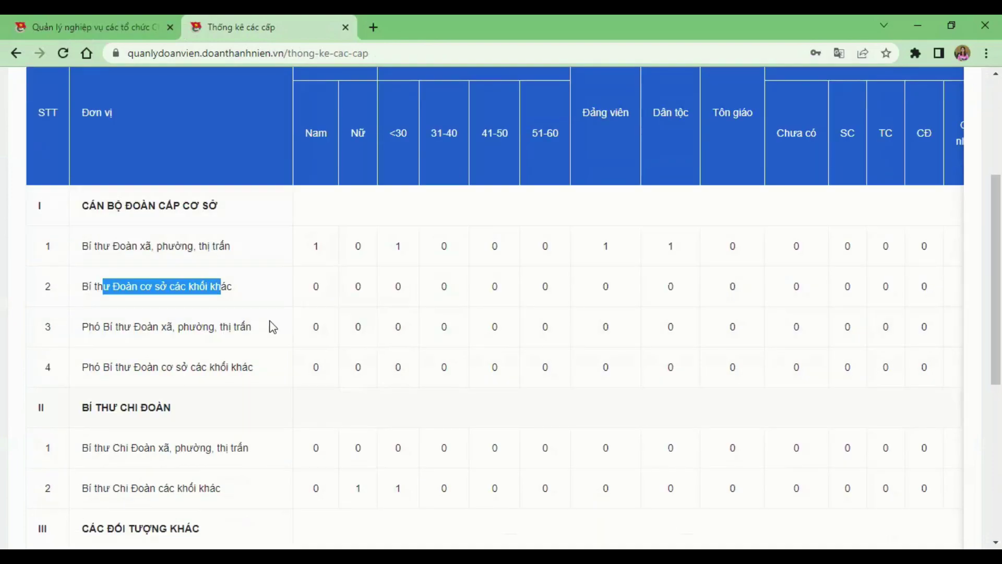
{"action": "scroll", "coordinate": [217, 354], "scroll_direction": "down", "scroll_amount": 1}
{"action": "scroll", "coordinate": [203, 389], "scroll_direction": "down", "scroll_amount": 1}
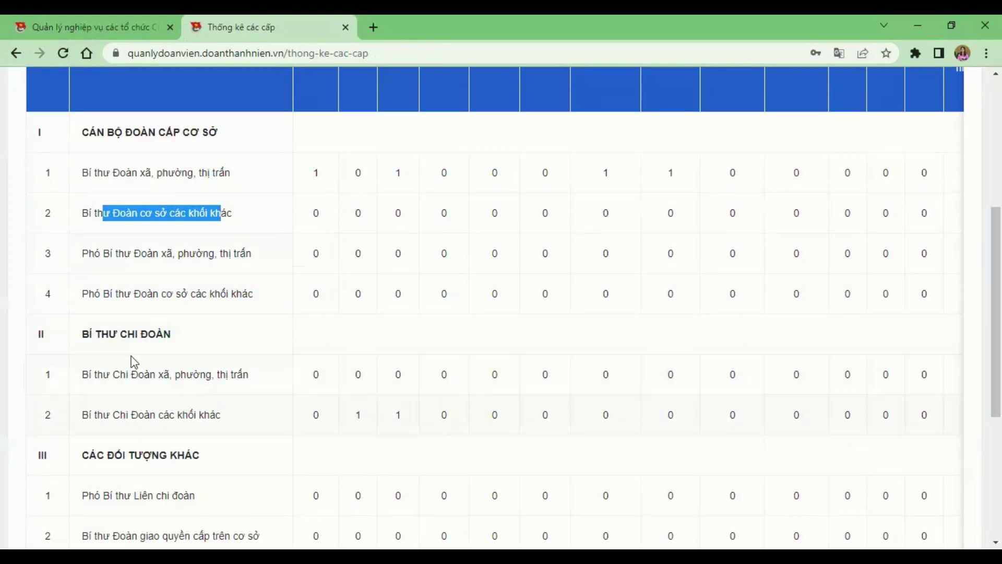
{"action": "scroll", "coordinate": [242, 392], "scroll_direction": "down", "scroll_amount": 3}
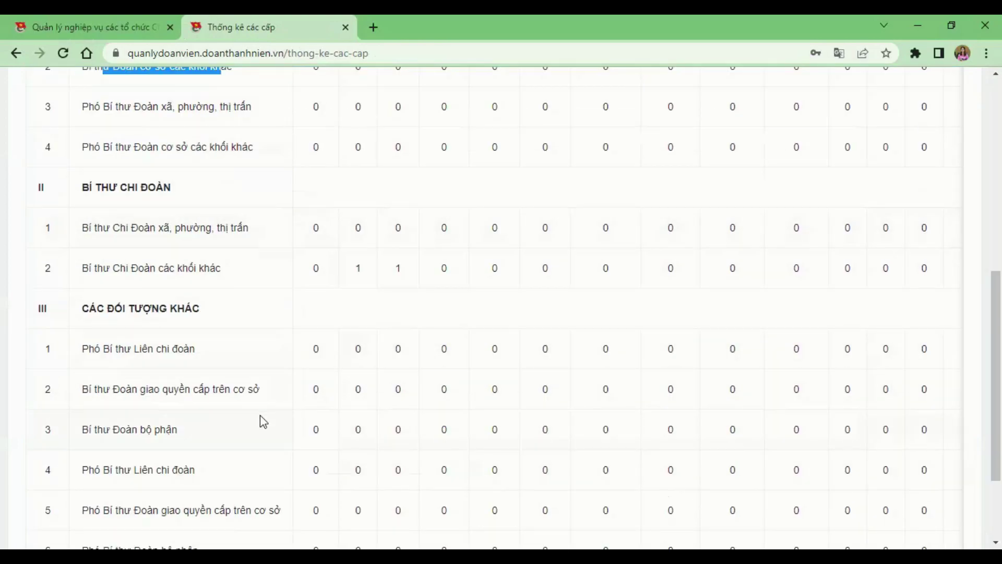
{"action": "scroll", "coordinate": [262, 418], "scroll_direction": "down", "scroll_amount": 3}
{"action": "scroll", "coordinate": [522, 400], "scroll_direction": "up", "scroll_amount": 3}
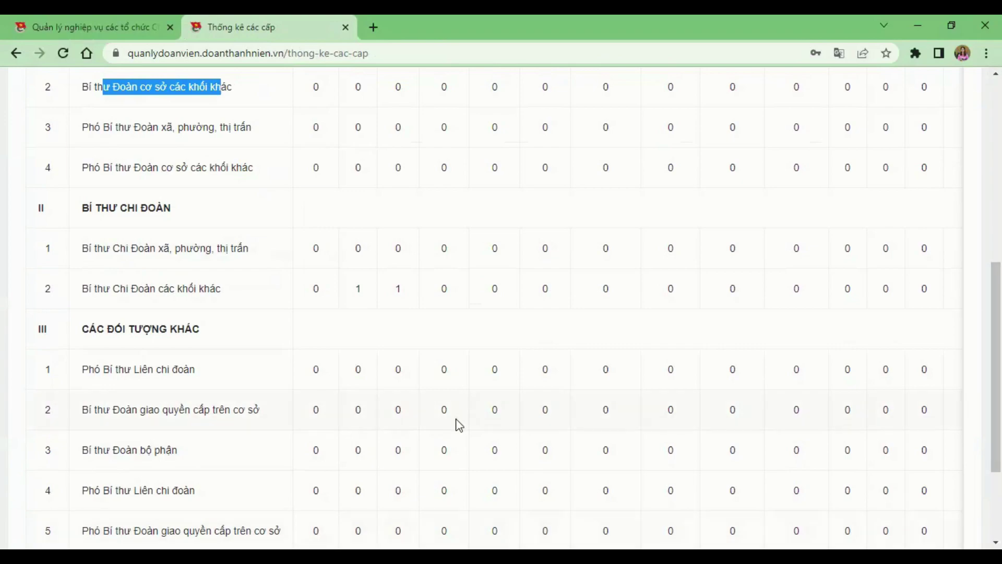
{"action": "scroll", "coordinate": [456, 422], "scroll_direction": "down", "scroll_amount": 3}
{"action": "scroll", "coordinate": [458, 423], "scroll_direction": "up", "scroll_amount": 7}
{"action": "scroll", "coordinate": [458, 424], "scroll_direction": "up", "scroll_amount": 5}
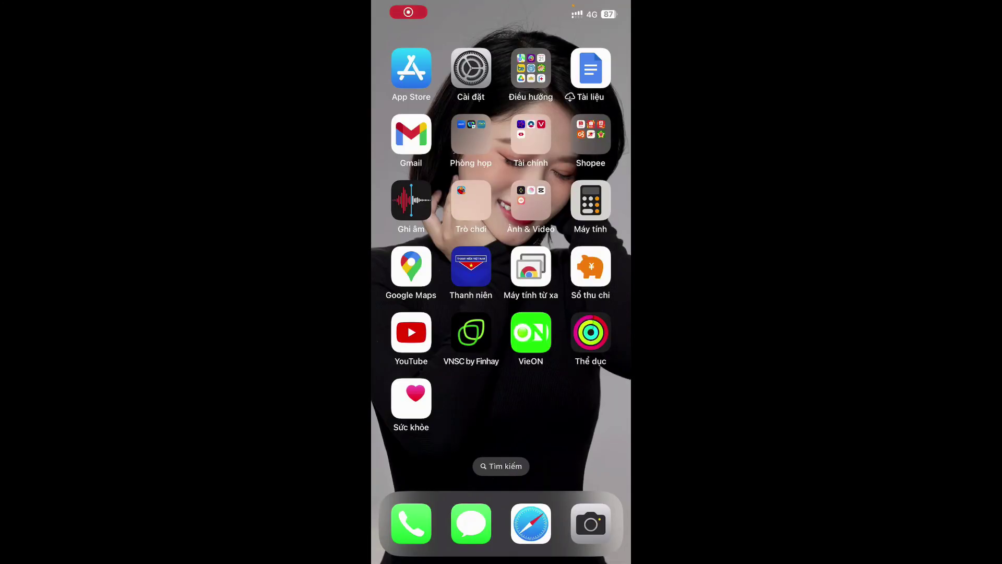
Switch to the Thanh niên mobile app and open the account's personal information to review it.
{"action": "left_click", "coordinate": [470, 267]}
{"action": "left_click", "coordinate": [471, 266]}
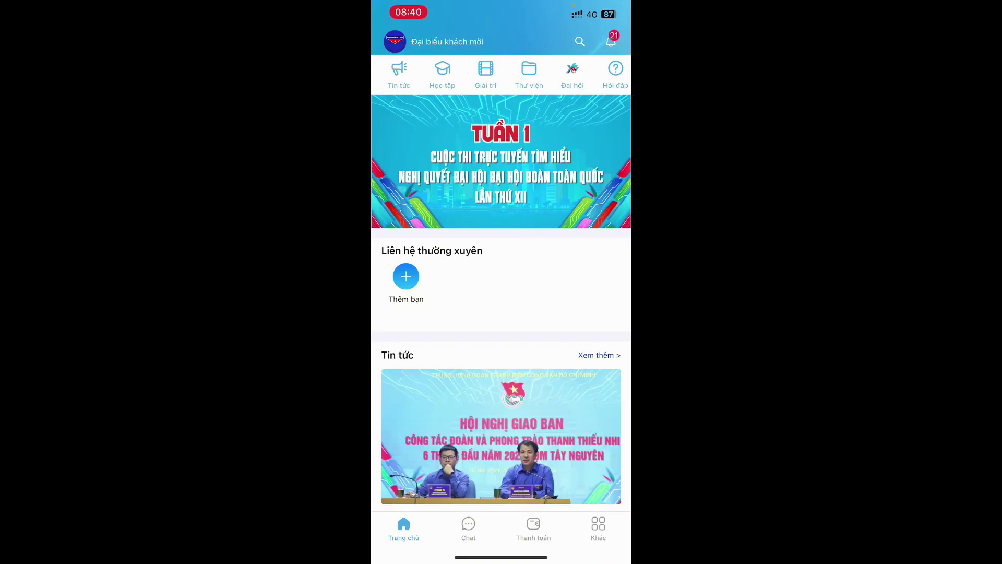
{"action": "left_click", "coordinate": [394, 41]}
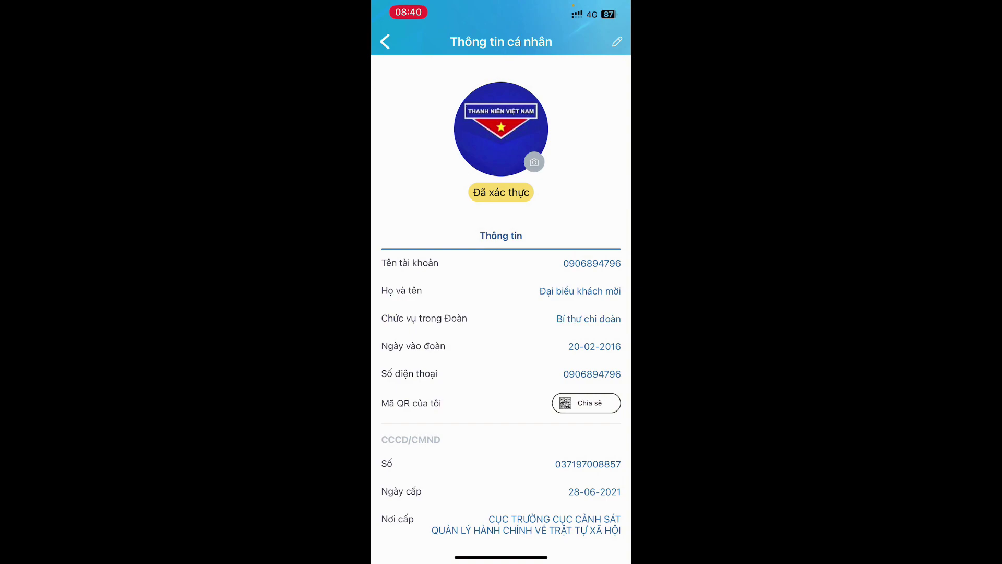
{"action": "scroll", "coordinate": [501, 305], "scroll_direction": "down", "scroll_amount": 2}
{"action": "scroll", "coordinate": [501, 305], "scroll_direction": "up", "scroll_amount": 2}
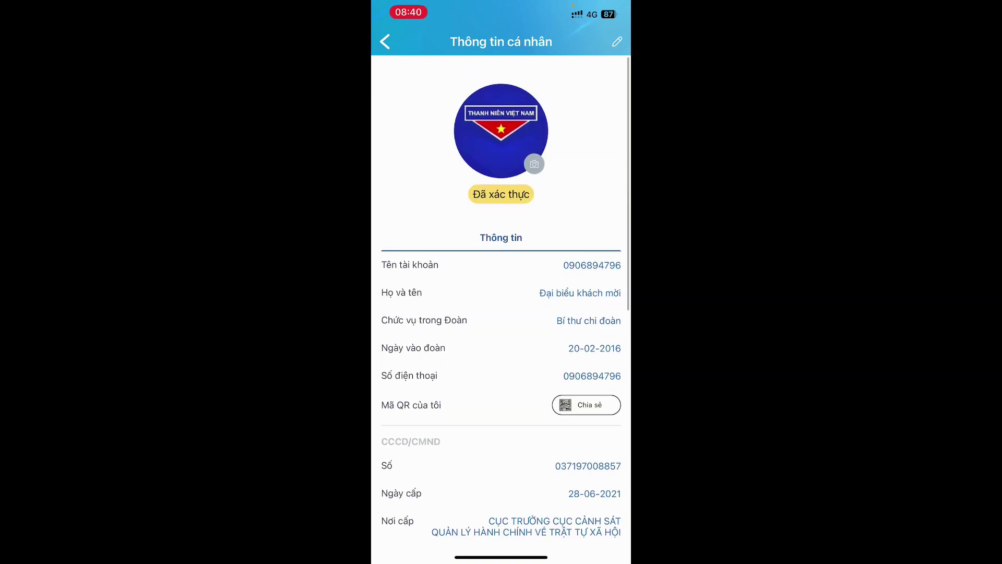
{"action": "scroll", "coordinate": [501, 305], "scroll_direction": "down", "scroll_amount": 1}
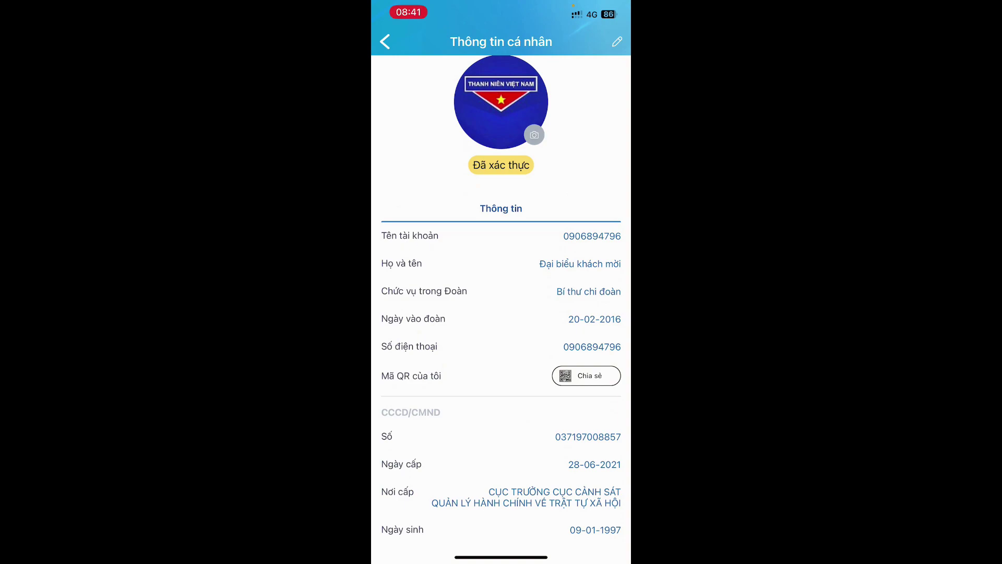
Start editing the account's personal information and look through the positions offered for Chức vụ trong Đoàn.
{"action": "left_click", "coordinate": [617, 41]}
{"action": "scroll", "coordinate": [501, 313], "scroll_direction": "down", "scroll_amount": 3}
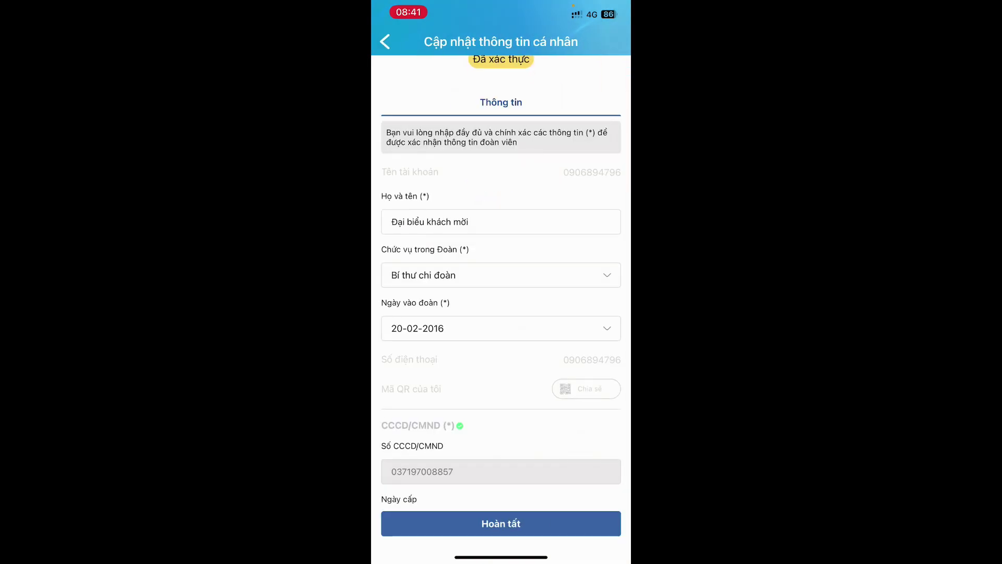
{"action": "scroll", "coordinate": [501, 279], "scroll_direction": "down", "scroll_amount": 1}
{"action": "left_click", "coordinate": [502, 245]}
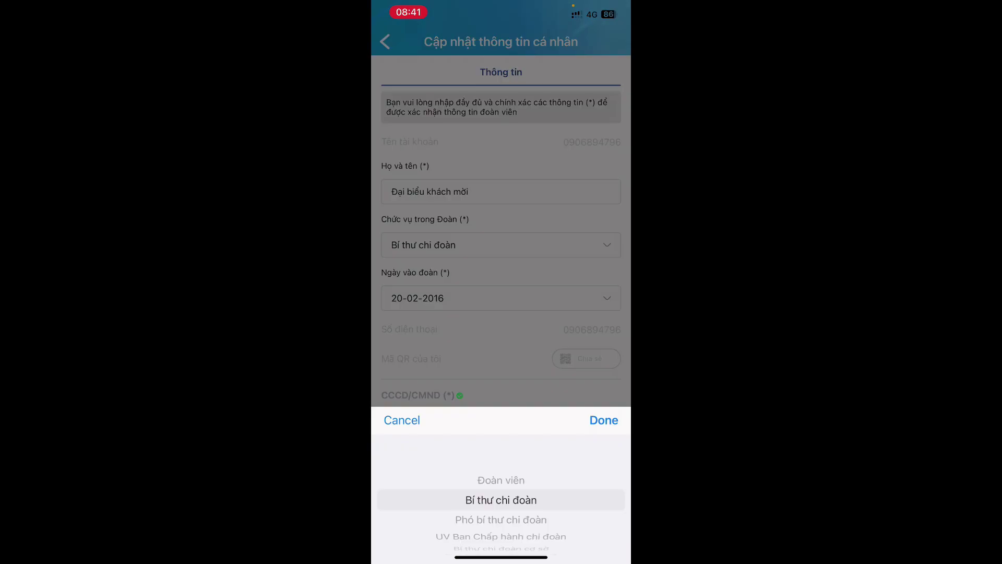
{"action": "scroll", "coordinate": [501, 500], "scroll_direction": "down", "scroll_amount": 2}
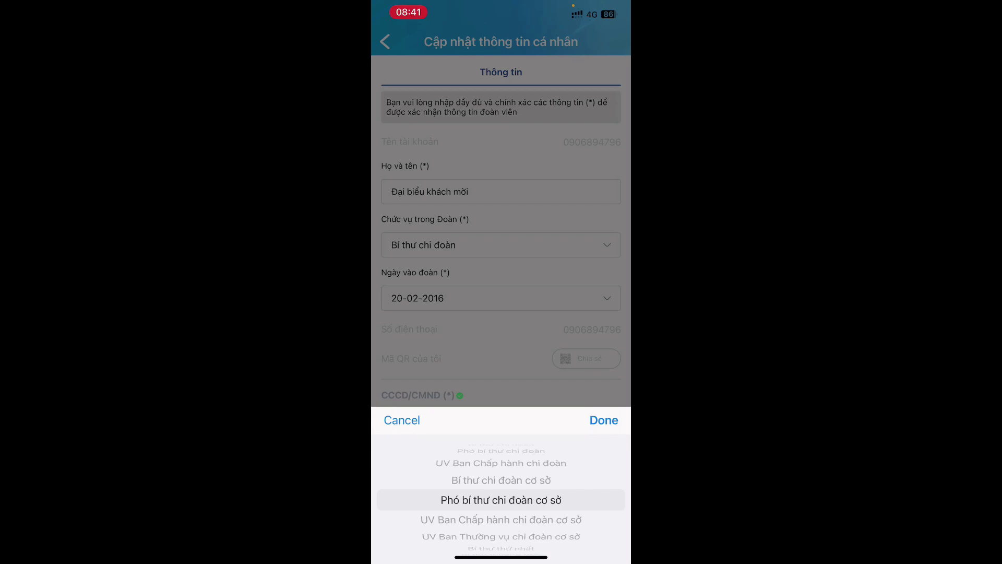
{"action": "scroll", "coordinate": [501, 499], "scroll_direction": "up", "scroll_amount": 5}
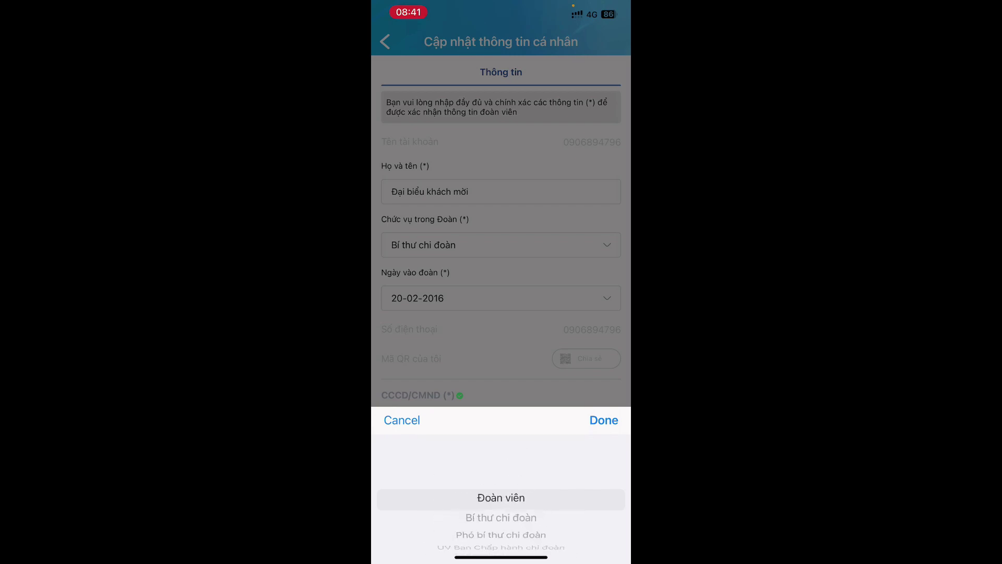
{"action": "scroll", "coordinate": [501, 500], "scroll_direction": "down", "scroll_amount": 5}
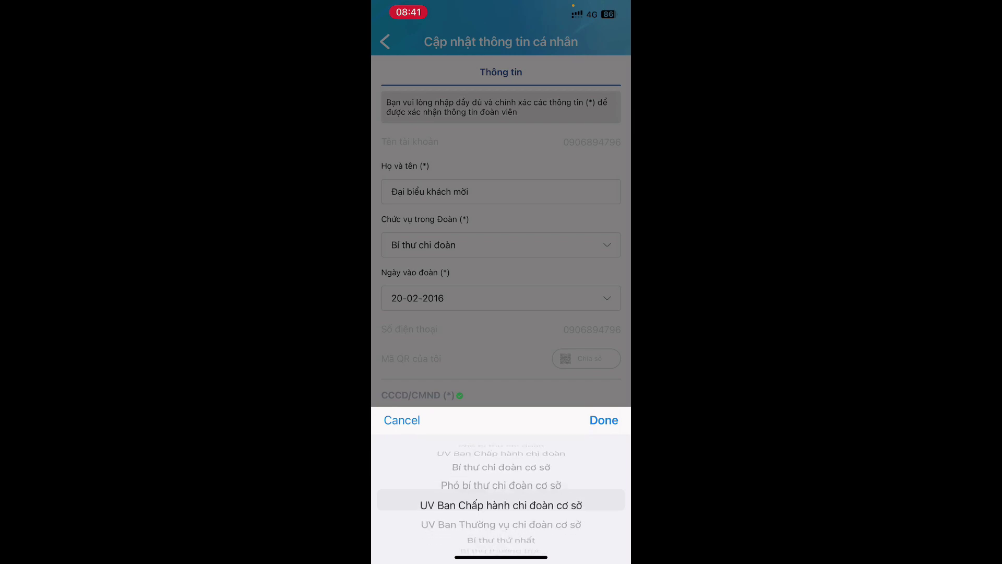
{"action": "scroll", "coordinate": [501, 499], "scroll_direction": "up", "scroll_amount": 4}
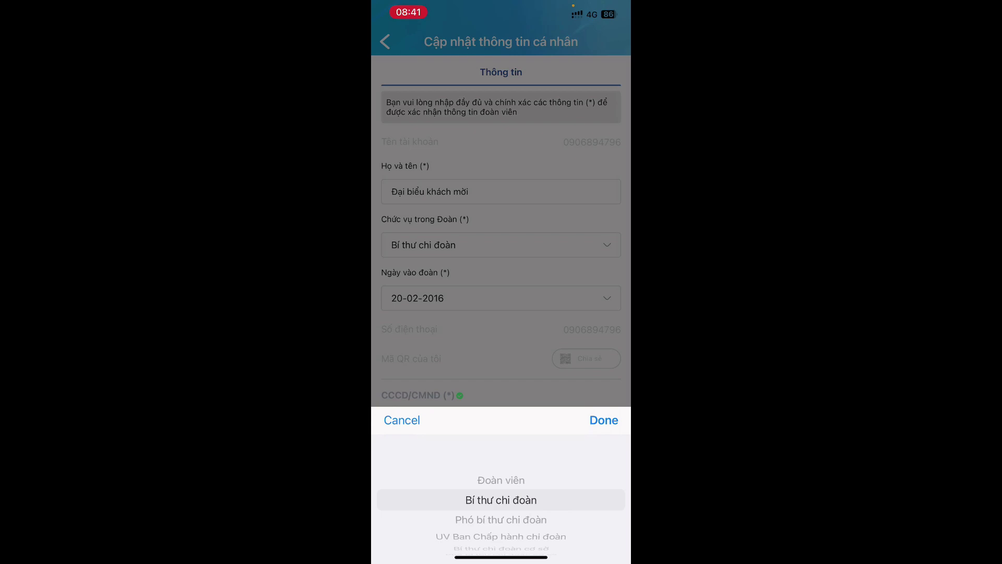
{"action": "scroll", "coordinate": [501, 499], "scroll_direction": "down", "scroll_amount": 8}
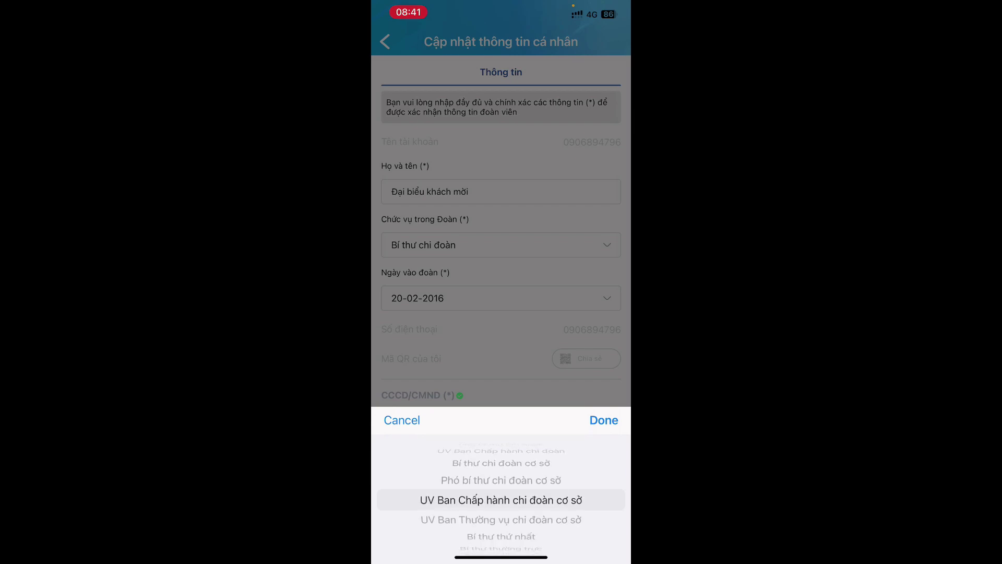
{"action": "scroll", "coordinate": [501, 500], "scroll_direction": "down", "scroll_amount": 7}
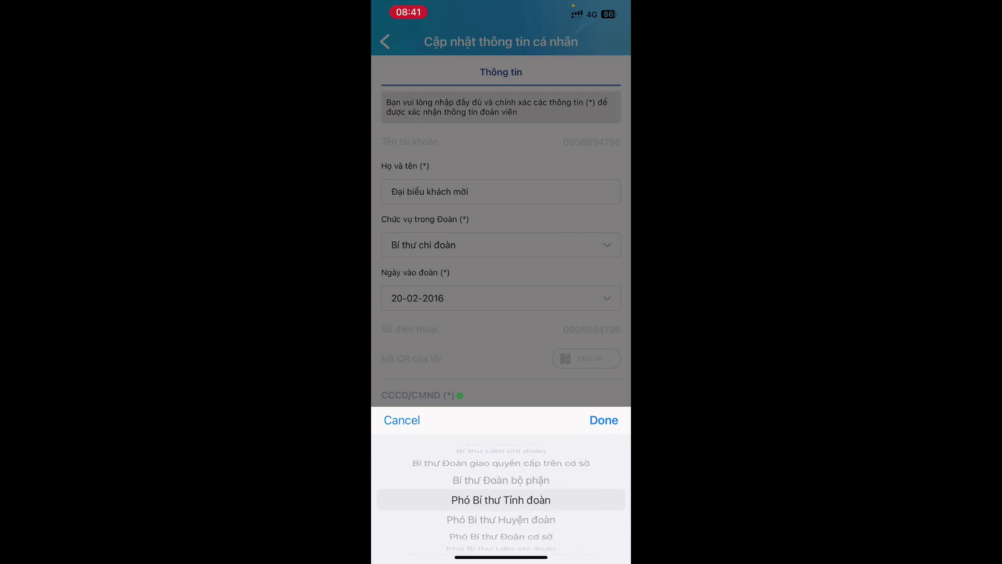
{"action": "scroll", "coordinate": [501, 499], "scroll_direction": "down", "scroll_amount": 2}
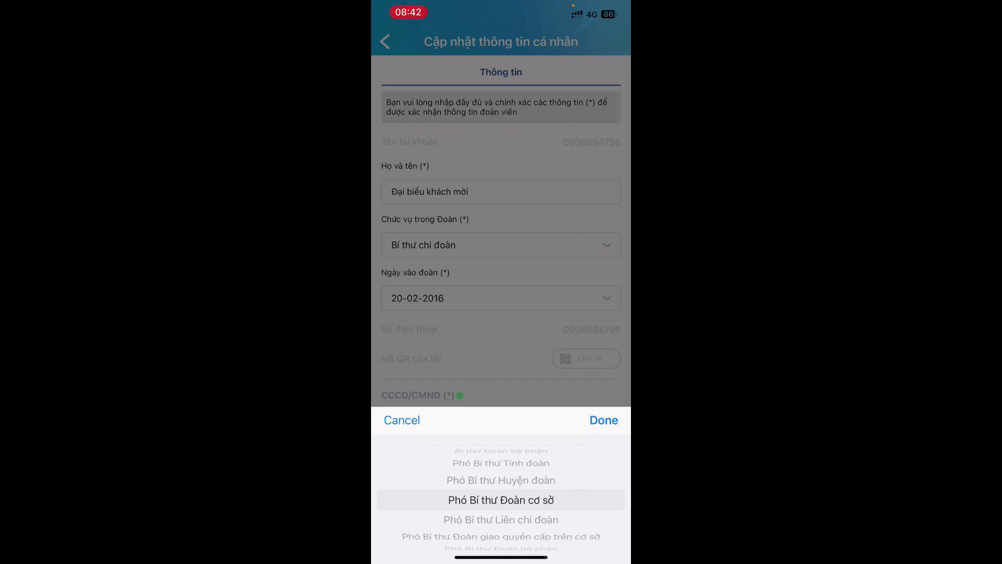
Set Chức vụ trong Đoàn to Phó Bí thư Đoàn cơ sở in the personal information form.
{"action": "scroll", "coordinate": [501, 499], "scroll_direction": "up", "scroll_amount": 4}
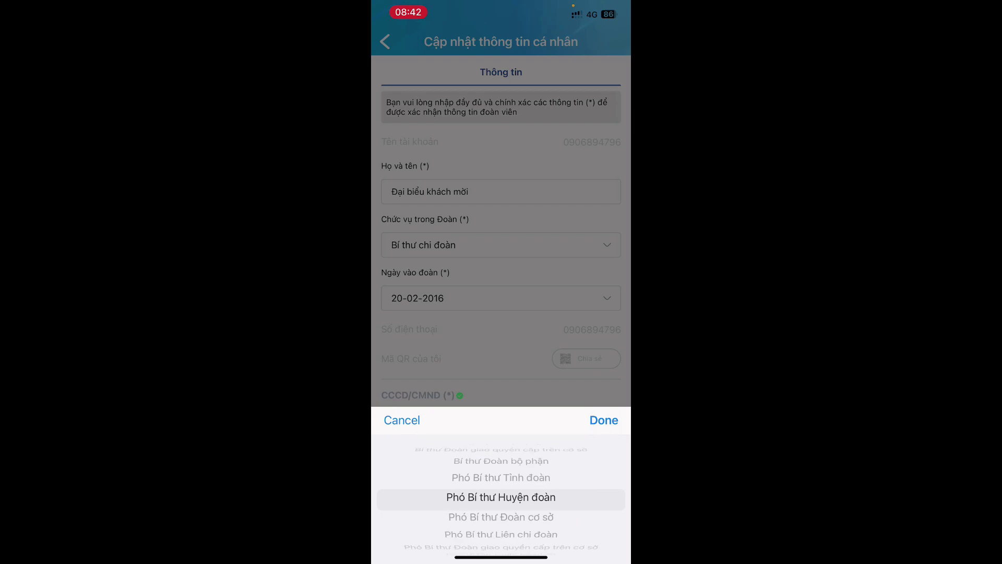
{"action": "scroll", "coordinate": [501, 499], "scroll_direction": "up", "scroll_amount": 4}
{"action": "scroll", "coordinate": [501, 500], "scroll_direction": "down", "scroll_amount": 1}
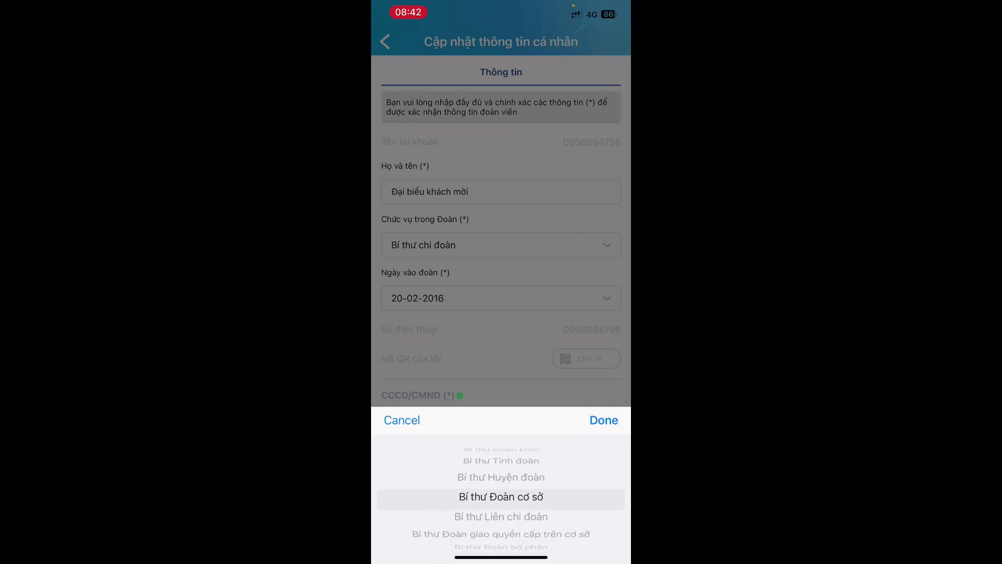
{"action": "scroll", "coordinate": [501, 499], "scroll_direction": "down", "scroll_amount": 1}
{"action": "scroll", "coordinate": [501, 499], "scroll_direction": "up", "scroll_amount": 1}
{"action": "scroll", "coordinate": [501, 499], "scroll_direction": "down", "scroll_amount": 6}
{"action": "scroll", "coordinate": [501, 499], "scroll_direction": "down", "scroll_amount": 1}
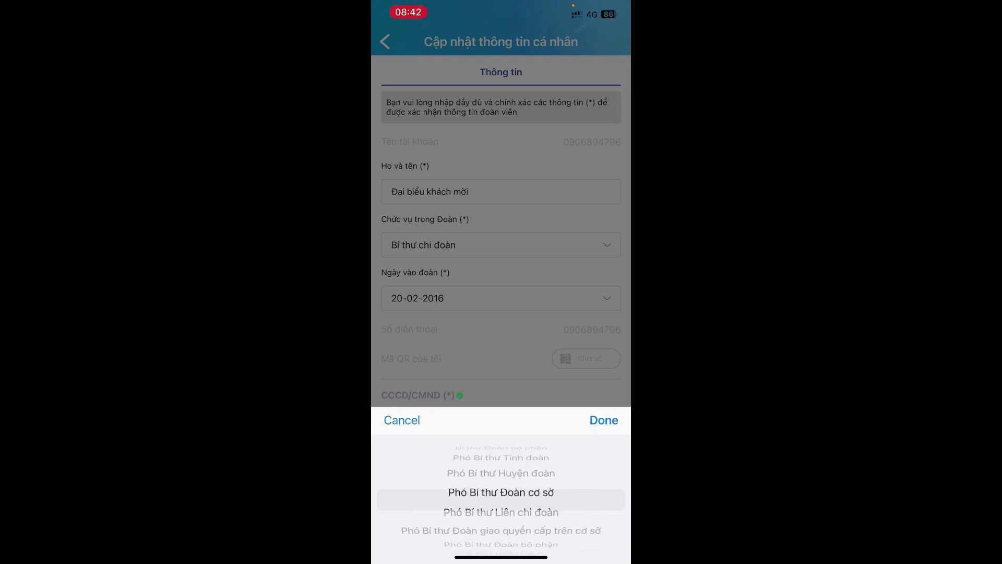
{"action": "left_click", "coordinate": [604, 420]}
Set the highest level of Nơi sinh hoạt Đoàn to Các Tỉnh/ Thành phố và đơn vị trực thuộc.
{"action": "scroll", "coordinate": [501, 313], "scroll_direction": "down", "scroll_amount": 1}
{"action": "scroll", "coordinate": [501, 313], "scroll_direction": "down", "scroll_amount": 10}
{"action": "left_click", "coordinate": [501, 269]}
{"action": "left_click", "coordinate": [603, 420]}
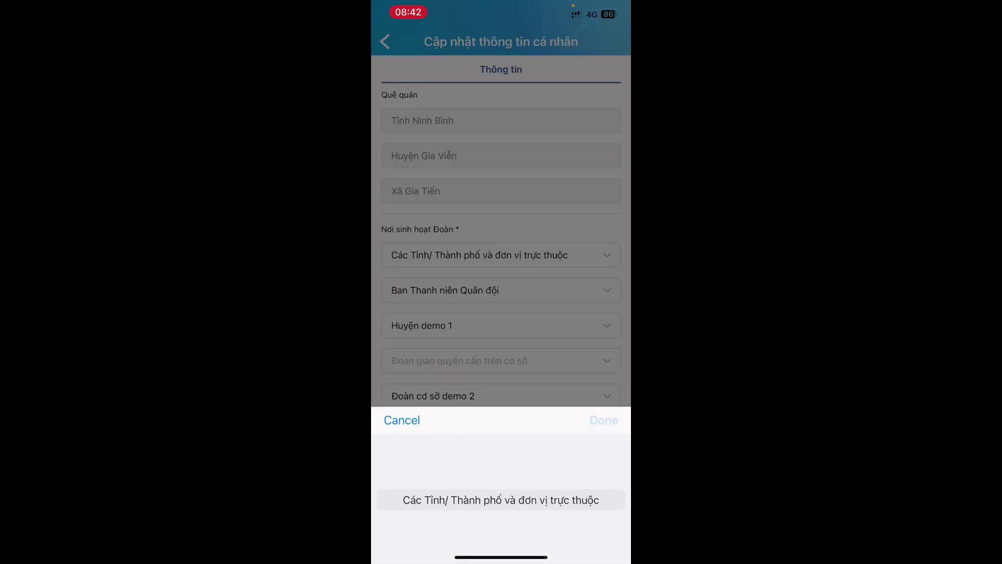
For Nơi sinh hoạt Đoàn, set the province level to Ban Thanh niên Quân đội and the district level to Huyện demo 1.
{"action": "scroll", "coordinate": [501, 313], "scroll_direction": "up", "scroll_amount": 10}
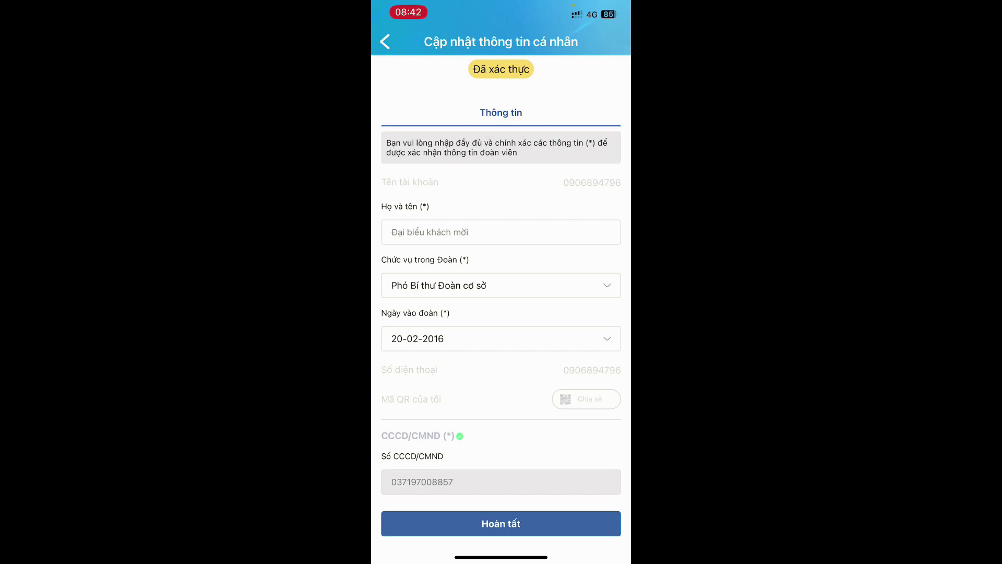
{"action": "scroll", "coordinate": [501, 296], "scroll_direction": "up", "scroll_amount": 1}
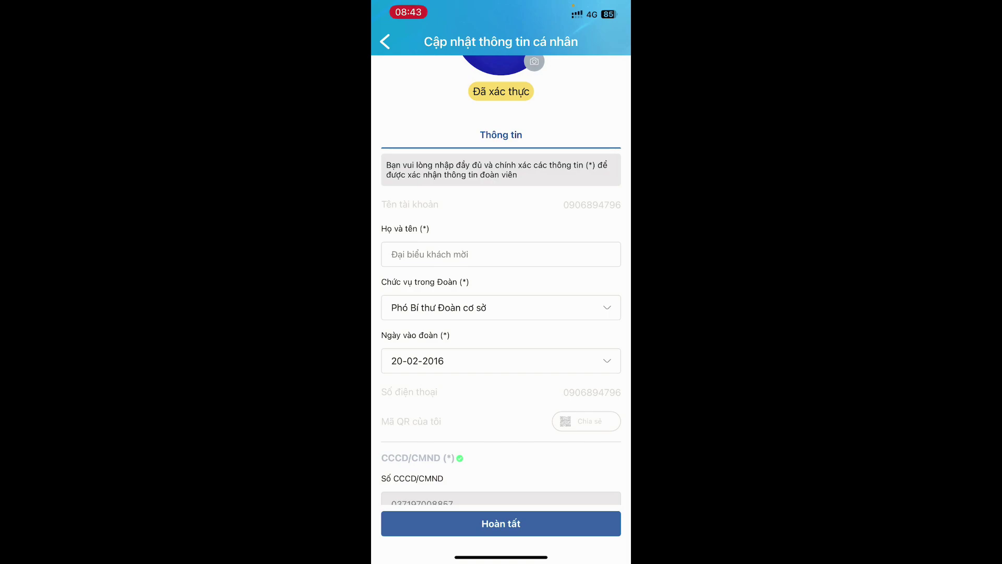
{"action": "scroll", "coordinate": [501, 313], "scroll_direction": "down", "scroll_amount": 15}
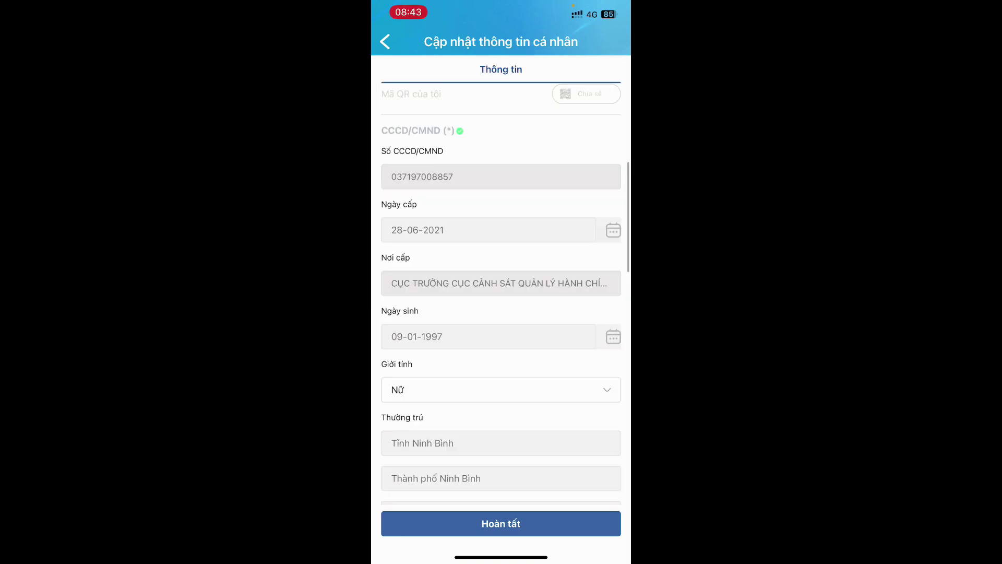
{"action": "scroll", "coordinate": [501, 314], "scroll_direction": "up", "scroll_amount": 5}
{"action": "left_click", "coordinate": [501, 288]}
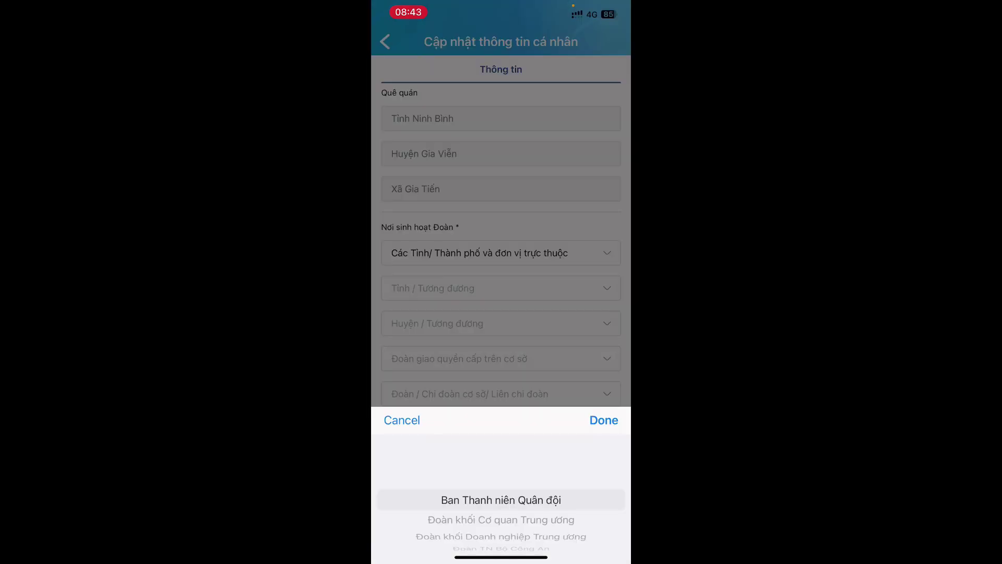
{"action": "left_click", "coordinate": [604, 527]}
{"action": "left_click", "coordinate": [501, 323]}
{"action": "scroll", "coordinate": [501, 495], "scroll_direction": "down", "scroll_amount": 8}
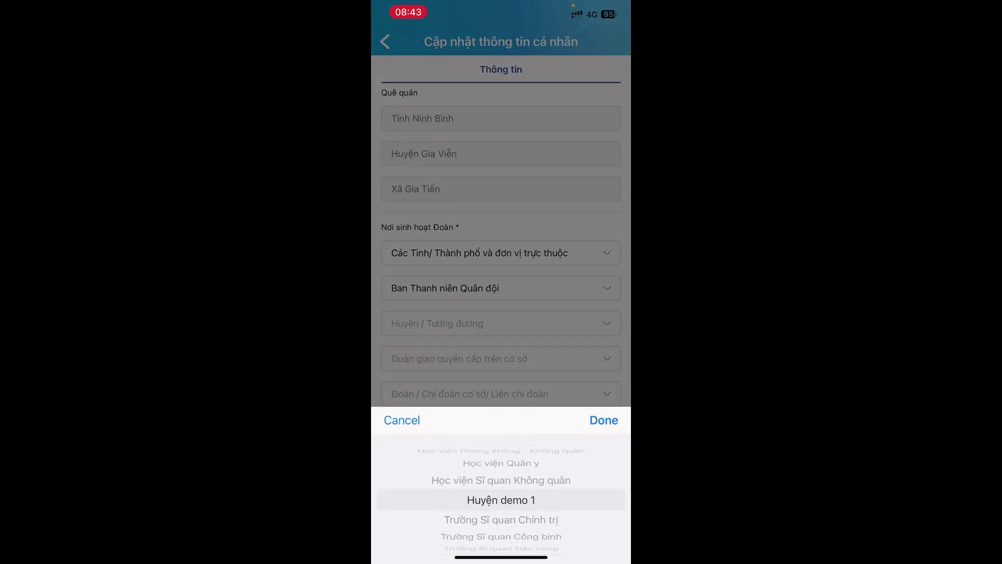
{"action": "left_click", "coordinate": [604, 421]}
Set the Đoàn / Chi đoàn cơ sở/ Liên chi đoàn level of Nơi sinh hoạt Đoàn to Đoàn cơ sở demo 2.
{"action": "left_click", "coordinate": [501, 358]}
{"action": "scroll", "coordinate": [501, 501], "scroll_direction": "down", "scroll_amount": 3}
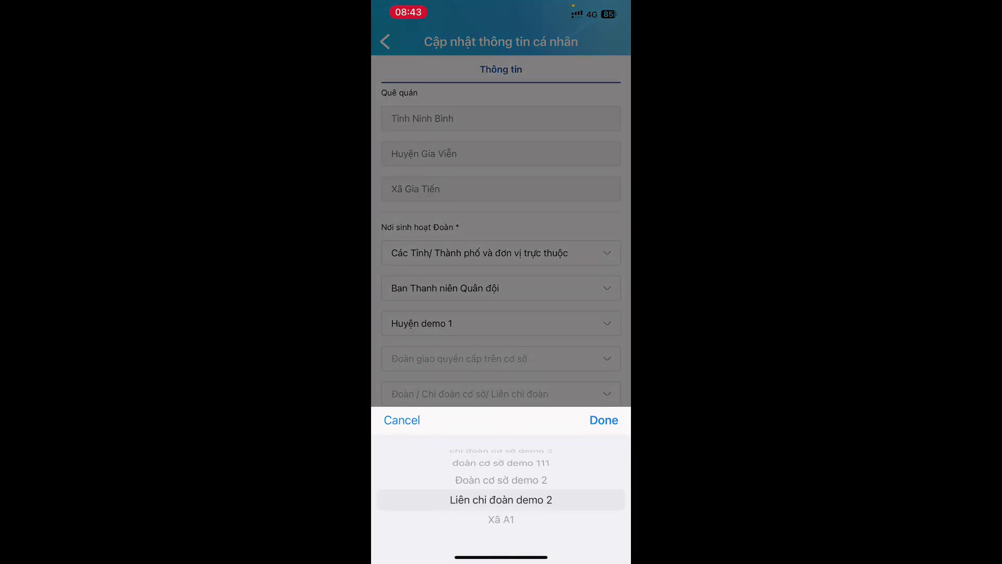
{"action": "scroll", "coordinate": [501, 501], "scroll_direction": "up", "scroll_amount": 2}
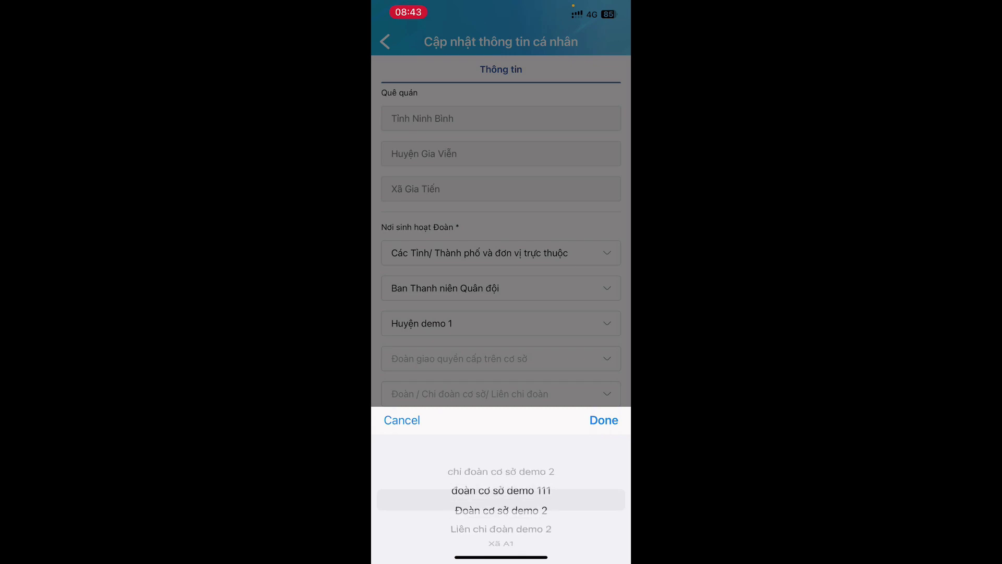
{"action": "left_click", "coordinate": [604, 420]}
{"action": "scroll", "coordinate": [501, 313], "scroll_direction": "down", "scroll_amount": 1}
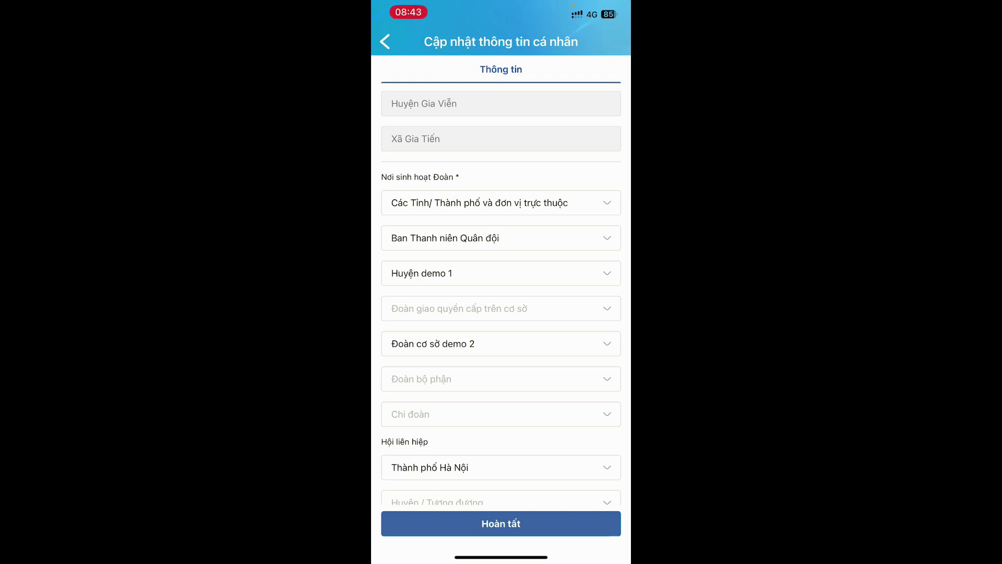
Check the completed form from start to end and submit the updated personal information.
{"action": "scroll", "coordinate": [502, 280], "scroll_direction": "up", "scroll_amount": 15}
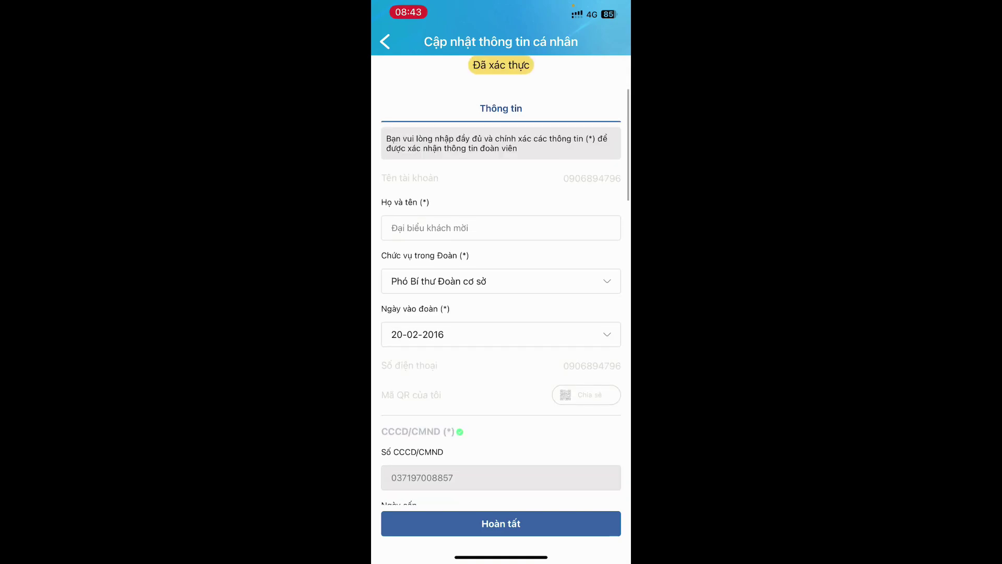
{"action": "scroll", "coordinate": [501, 292], "scroll_direction": "down", "scroll_amount": 20}
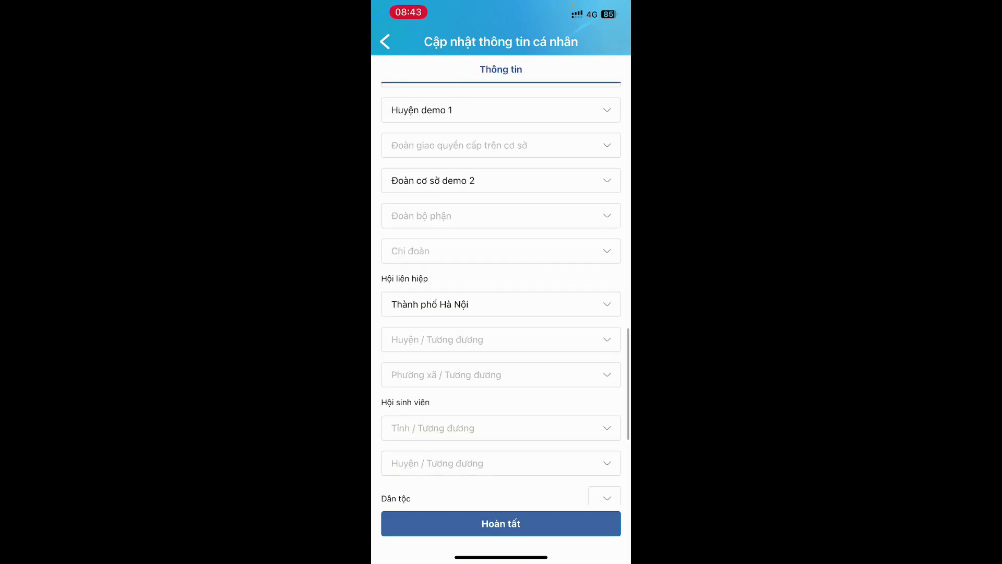
{"action": "left_click", "coordinate": [501, 523]}
{"action": "left_click", "coordinate": [554, 338]}
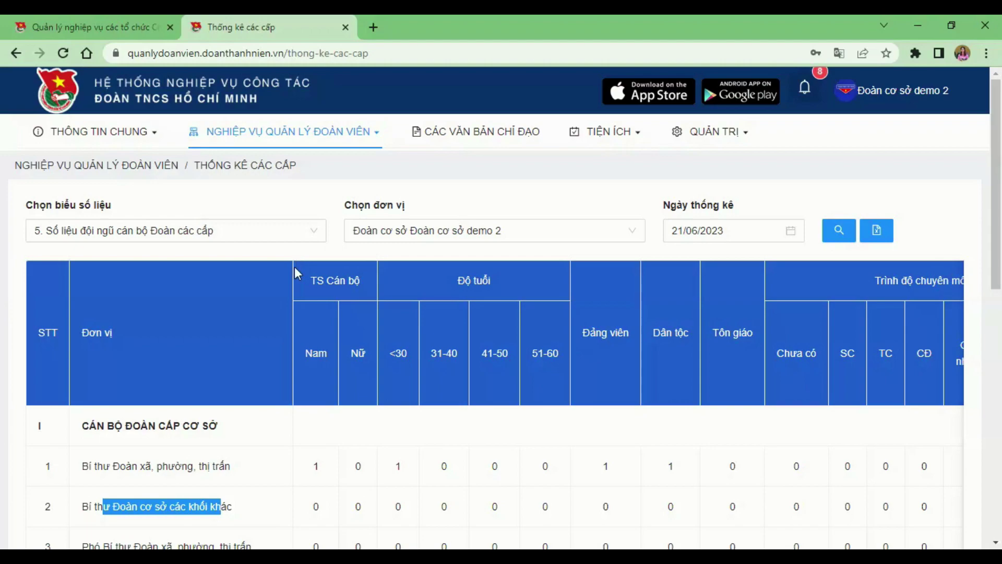
Switch to the Union management site in the browser, reload it and check the notifications for committee information approvals from the app.
{"action": "left_click", "coordinate": [62, 56]}
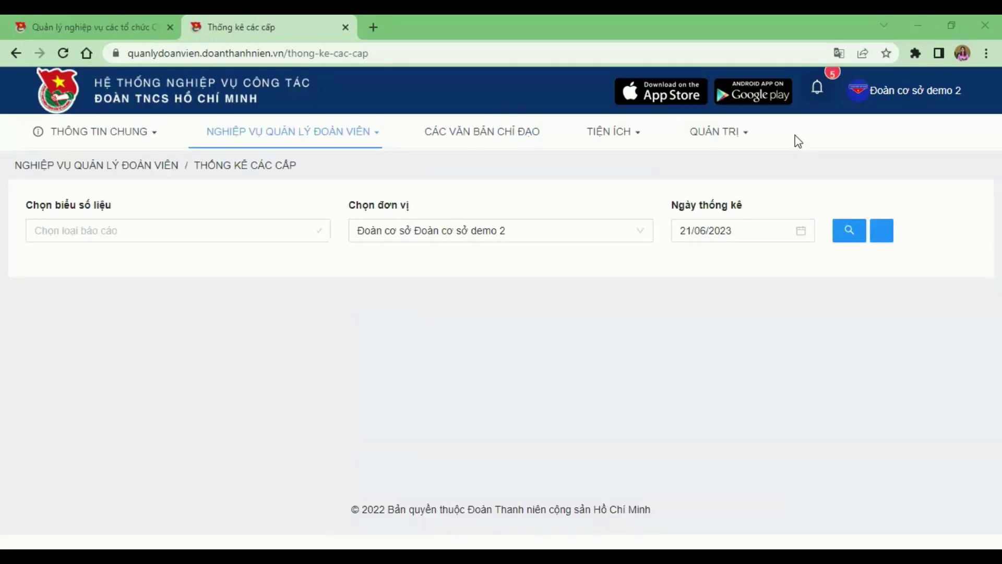
{"action": "left_click", "coordinate": [817, 88]}
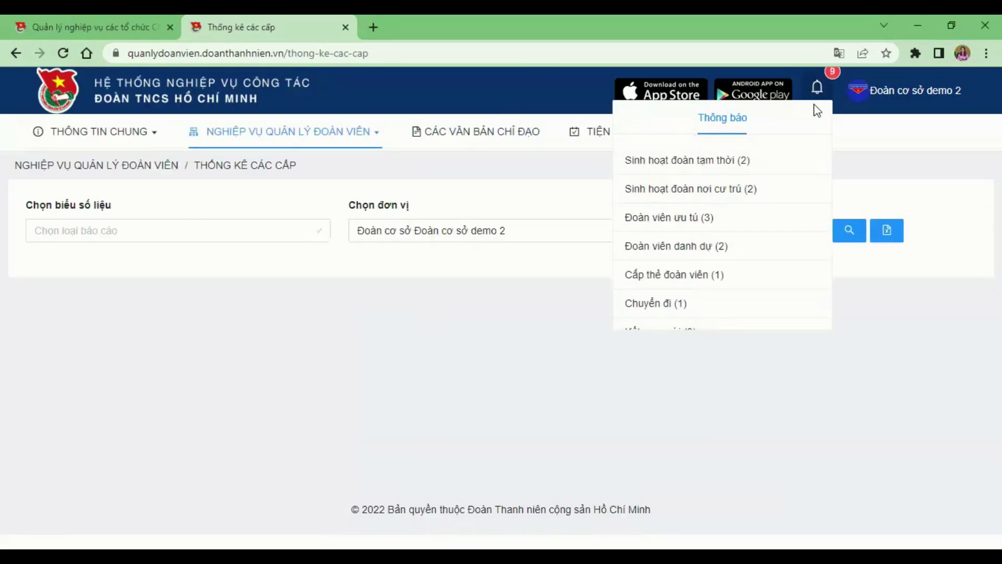
{"action": "scroll", "coordinate": [712, 201], "scroll_direction": "down", "scroll_amount": 2}
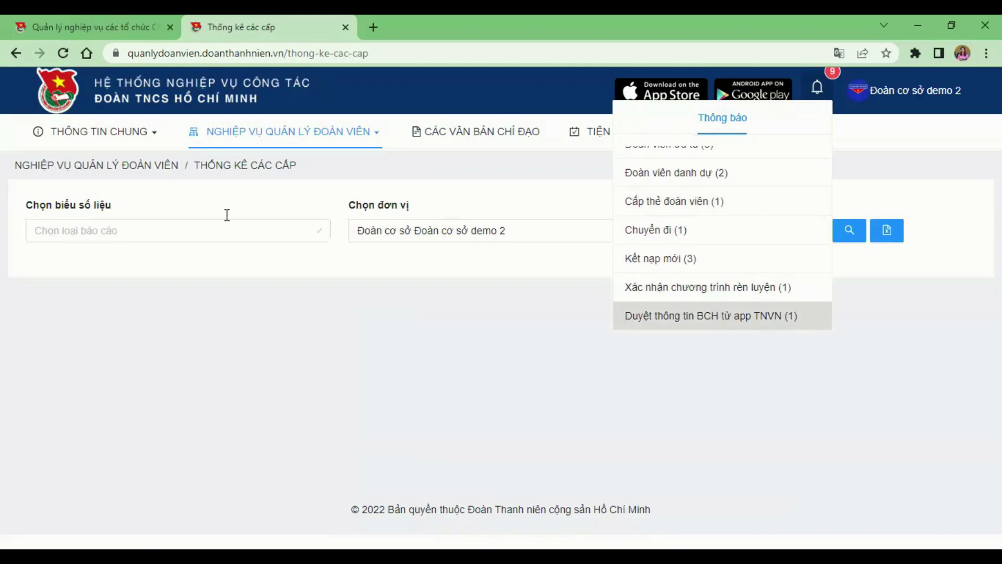
Open the Duyệt thông tin BCH các cấp page under Thông tin chung.
{"action": "mouse_move", "coordinate": [135, 132]}
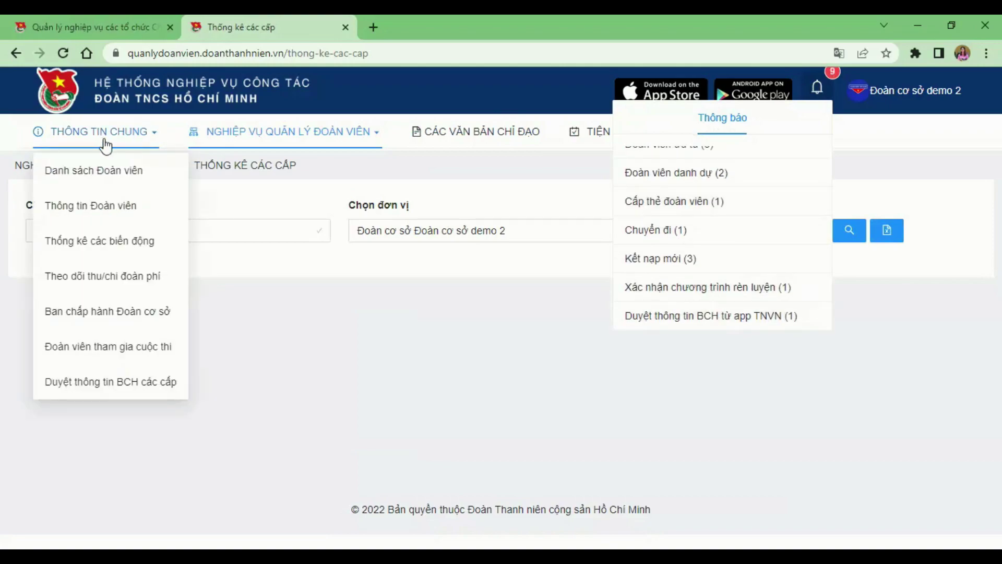
{"action": "left_click", "coordinate": [105, 385]}
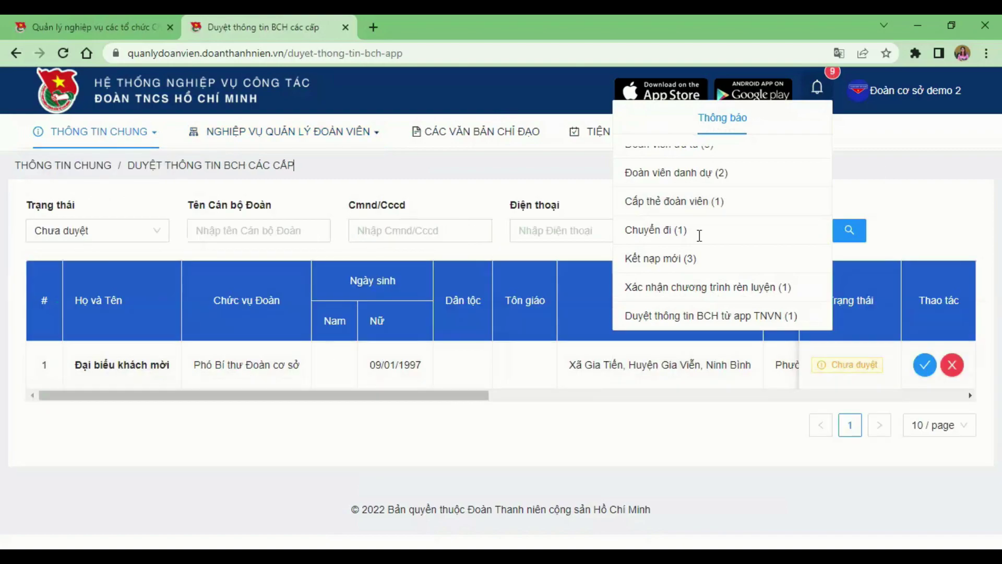
{"action": "mouse_move", "coordinate": [96, 130]}
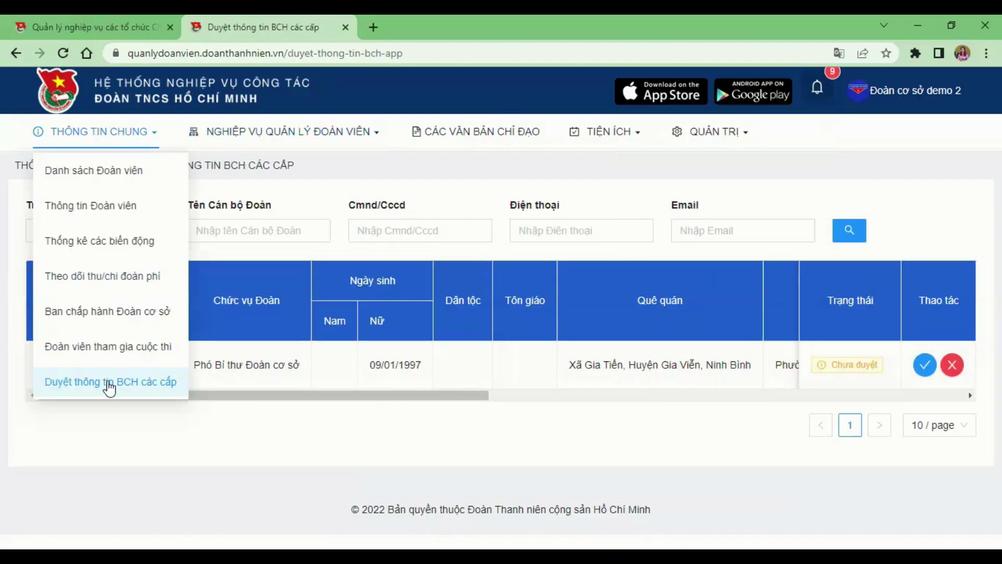
Review all columns of the pending Phó Bí thư Đoàn cơ sở record and approve it.
{"action": "scroll", "coordinate": [246, 402], "scroll_direction": "right", "scroll_amount": 3}
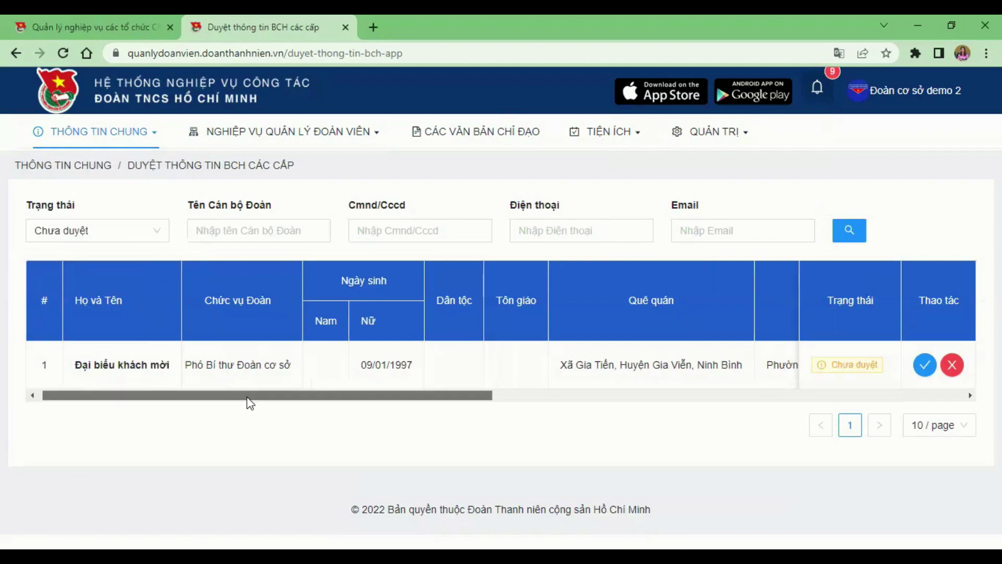
{"action": "left_click_drag", "start_coordinate": [406, 403], "coordinate": [40, 391]}
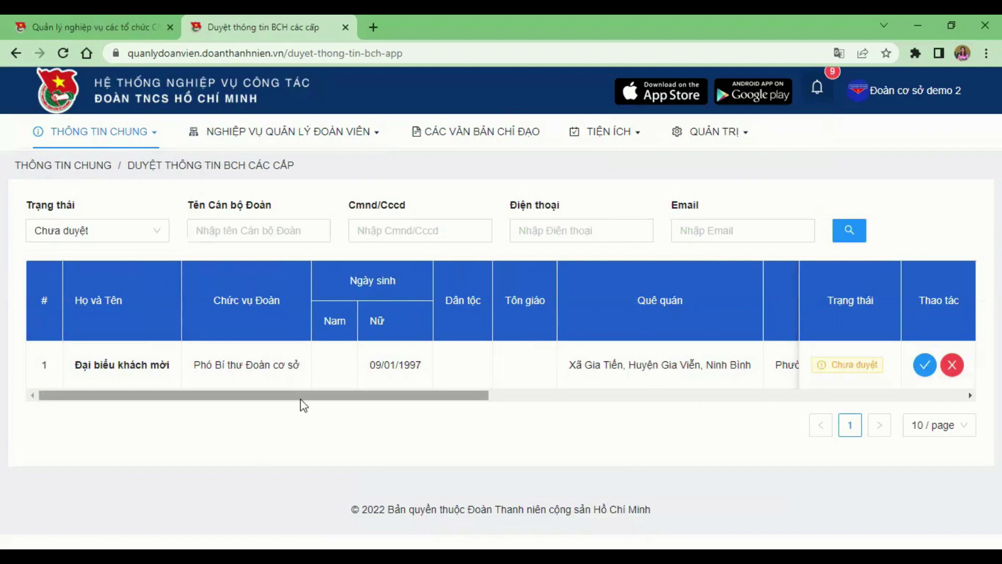
{"action": "scroll", "coordinate": [530, 405], "scroll_direction": "right", "scroll_amount": 1}
{"action": "scroll", "coordinate": [530, 405], "scroll_direction": "right", "scroll_amount": 5}
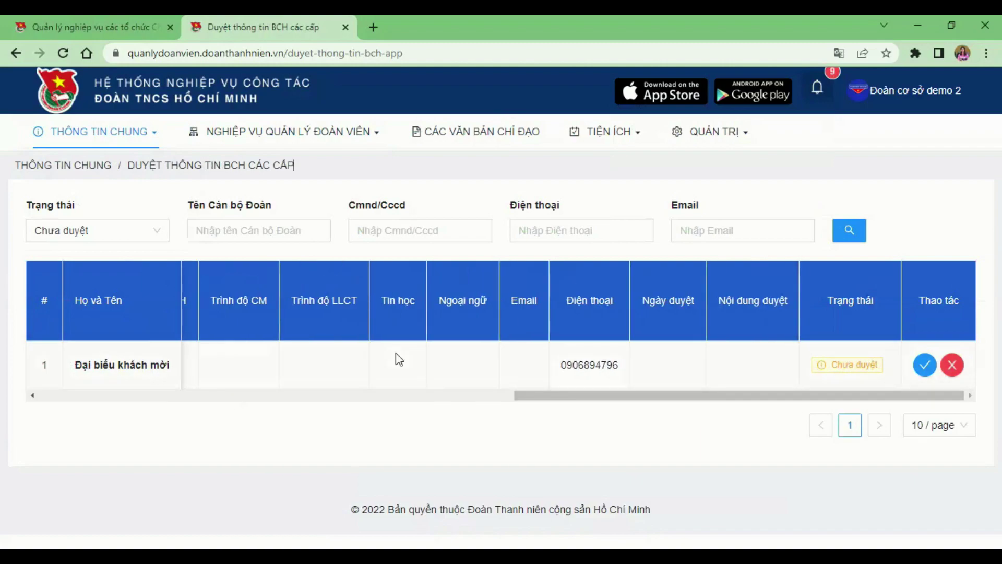
{"action": "left_click", "coordinate": [925, 365]}
{"action": "left_click", "coordinate": [662, 260]}
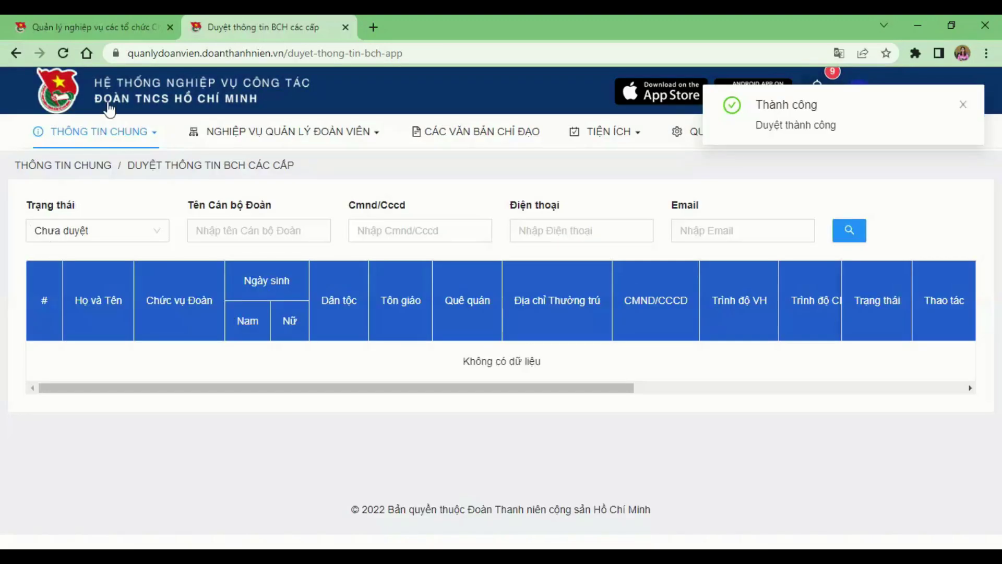
Open the Ban chấp hành Đoàn cơ sở page under Thông tin chung and check the newly approved Phó Bí thư Đoàn cơ sở record.
{"action": "mouse_move", "coordinate": [107, 131]}
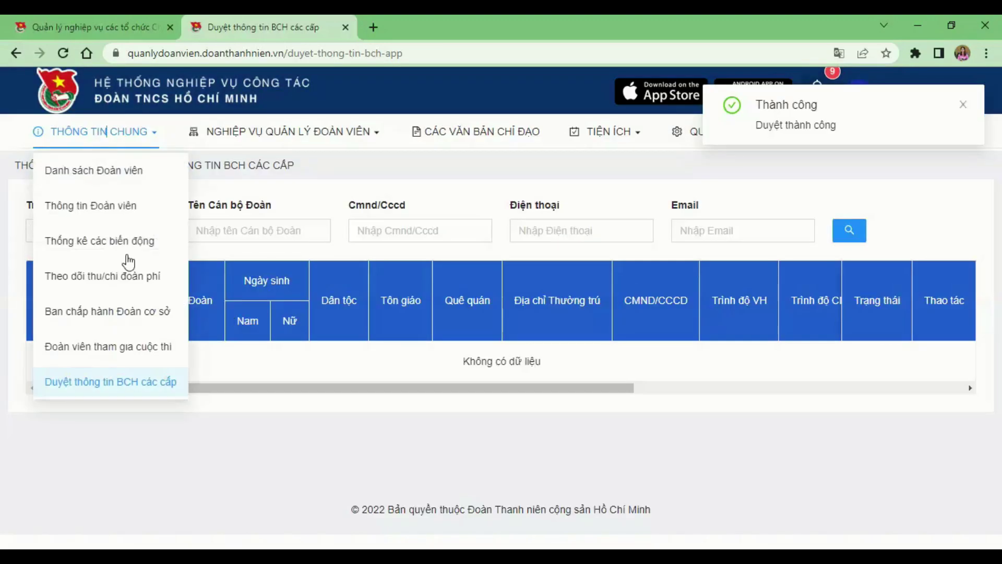
{"action": "left_click", "coordinate": [117, 313]}
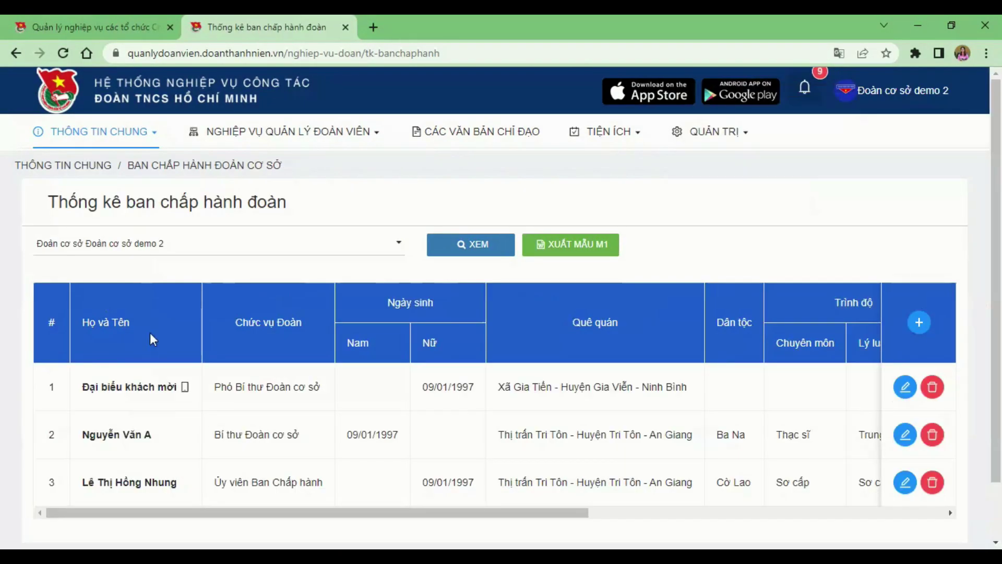
{"action": "scroll", "coordinate": [174, 391], "scroll_direction": "down", "scroll_amount": 1}
{"action": "scroll", "coordinate": [174, 391], "scroll_direction": "down", "scroll_amount": 1}
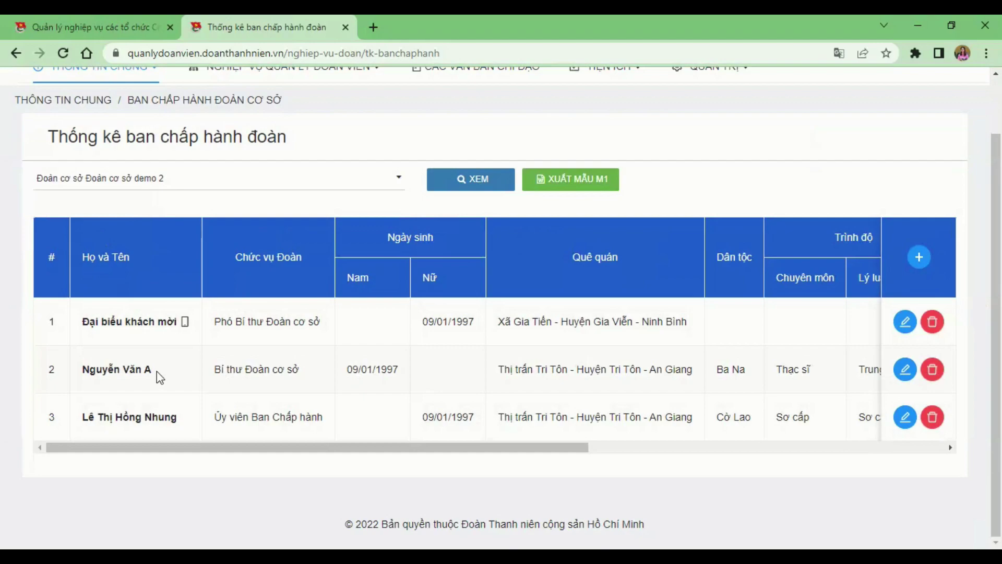
{"action": "left_click_drag", "start_coordinate": [217, 450], "coordinate": [109, 354]}
{"action": "left_click", "coordinate": [936, 325]}
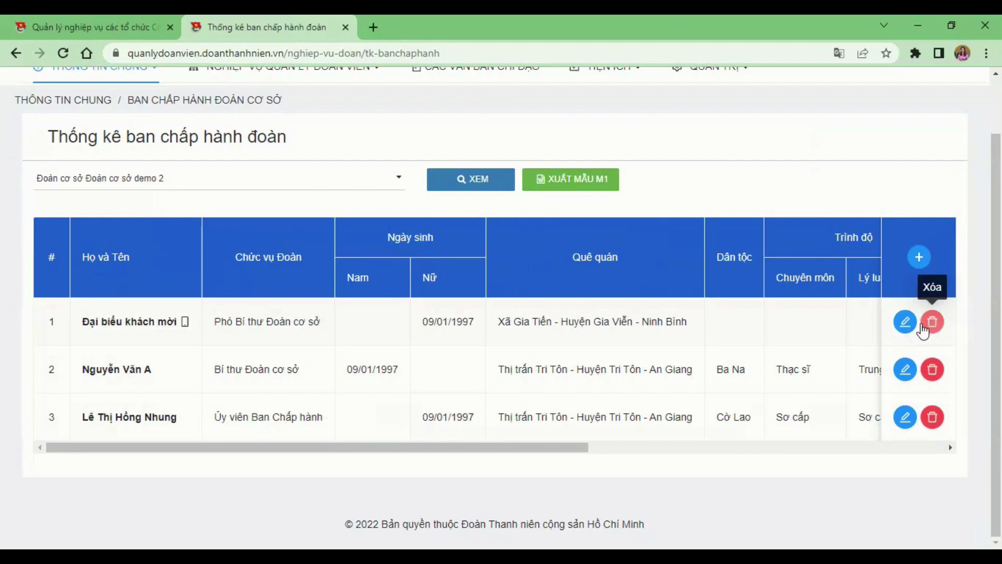
{"action": "scroll", "coordinate": [211, 209], "scroll_direction": "up", "scroll_amount": 2}
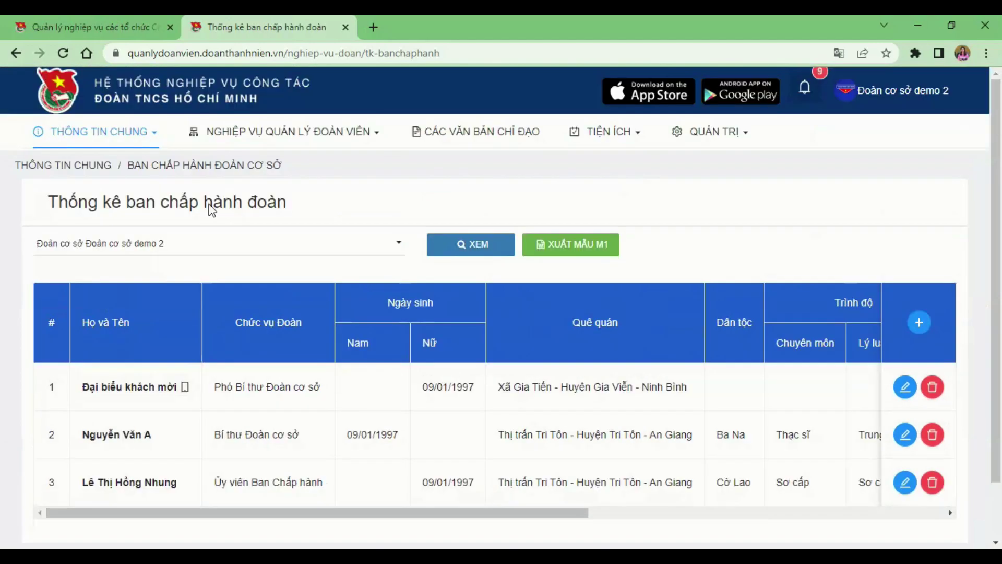
Open Thống kê các cấp and run the report "5. Số liệu đội ngũ cán bộ Đoàn các cấp" for Đoàn cơ sở demo 2.
{"action": "left_click", "coordinate": [263, 133]}
{"action": "scroll", "coordinate": [266, 444], "scroll_direction": "down", "scroll_amount": 2}
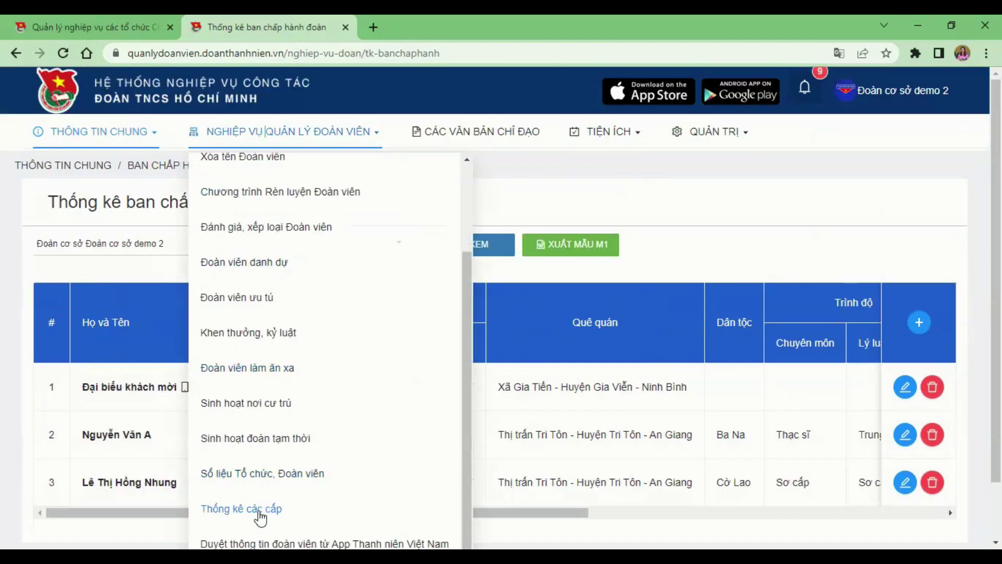
{"action": "left_click", "coordinate": [259, 510]}
{"action": "left_click", "coordinate": [287, 230]}
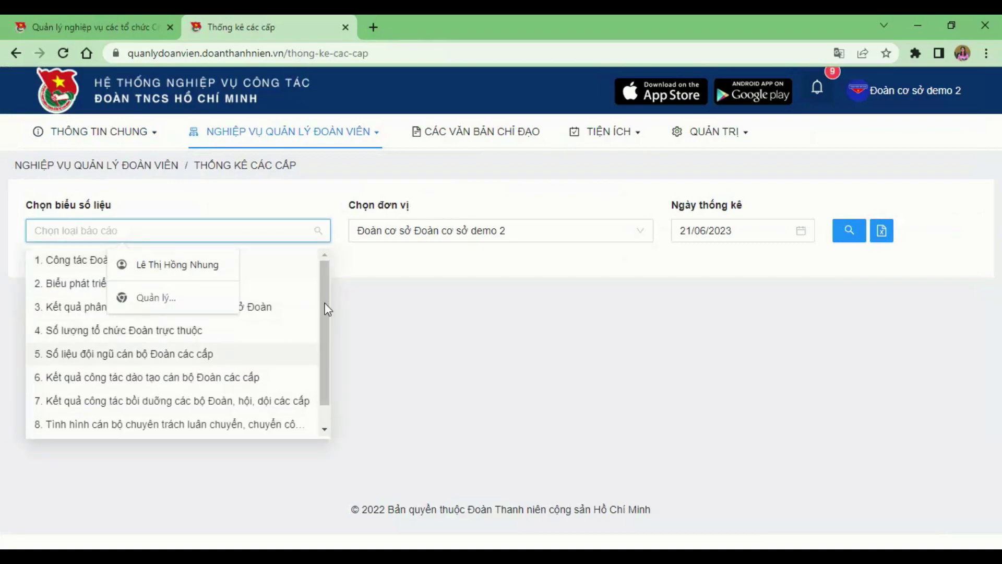
{"action": "left_click", "coordinate": [156, 353]}
{"action": "left_click", "coordinate": [849, 230]}
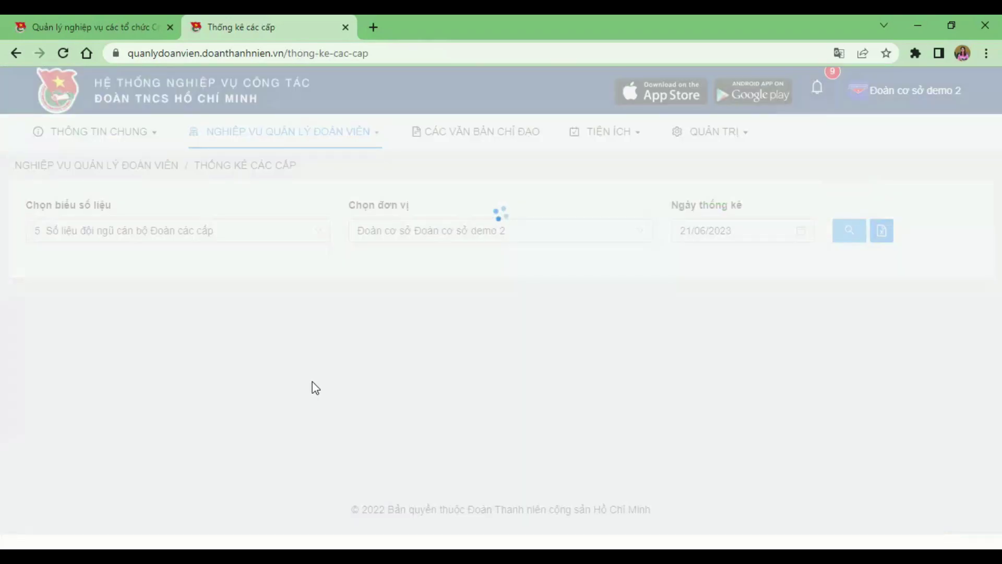
Check the gender and age figures in the Phó Bí thư Đoàn xã, phường, thị trấn row of the report.
{"action": "scroll", "coordinate": [306, 383], "scroll_direction": "down", "scroll_amount": 2}
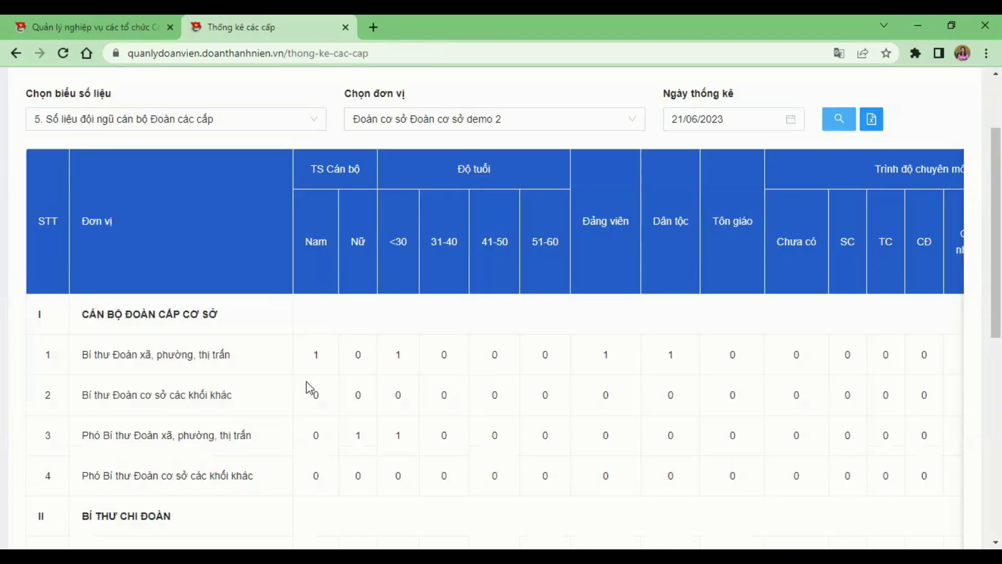
{"action": "scroll", "coordinate": [306, 385], "scroll_direction": "down", "scroll_amount": 1}
{"action": "left_click_drag", "start_coordinate": [344, 406], "coordinate": [394, 400]}
{"action": "left_click", "coordinate": [358, 405]}
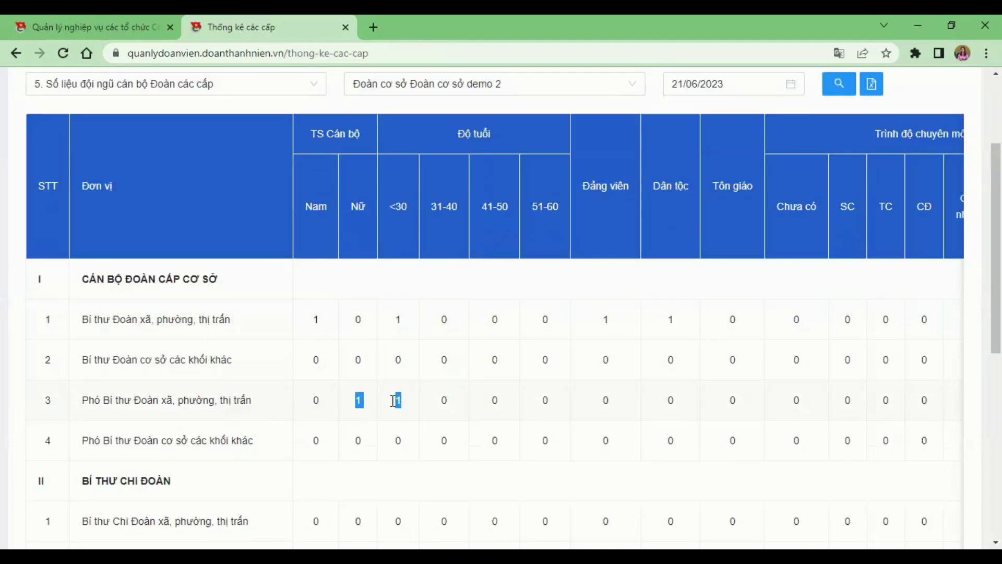
{"action": "left_click_drag", "start_coordinate": [89, 401], "coordinate": [399, 401]}
{"action": "left_click", "coordinate": [354, 406]}
Examine the report's sections for base-level cadres, Bí thư Chi đoàn and other groups, comparing rows with the column headings.
{"action": "scroll", "coordinate": [352, 408], "scroll_direction": "down", "scroll_amount": 3}
{"action": "scroll", "coordinate": [352, 408], "scroll_direction": "up", "scroll_amount": 3}
{"action": "scroll", "coordinate": [352, 407], "scroll_direction": "down", "scroll_amount": 2}
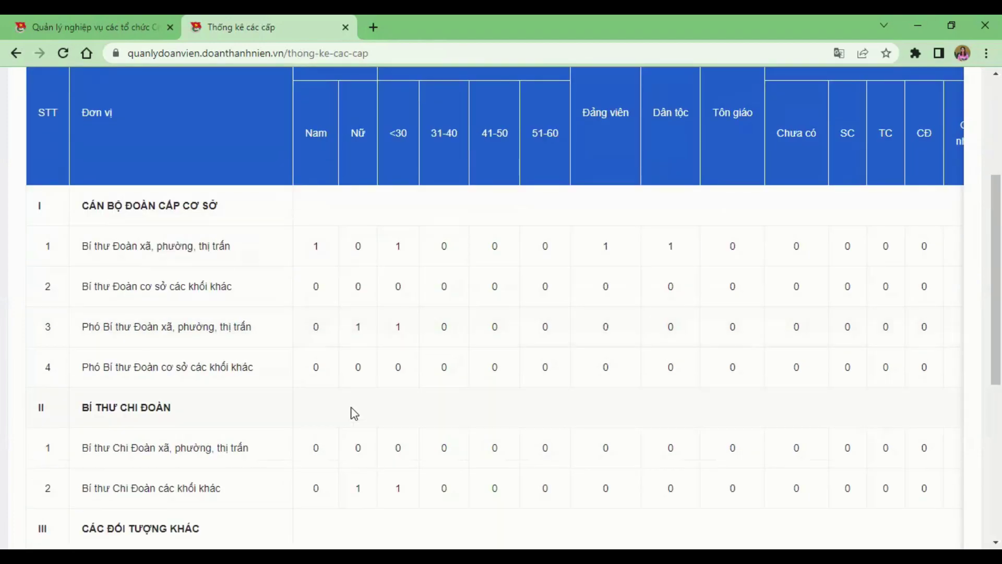
{"action": "scroll", "coordinate": [351, 410], "scroll_direction": "up", "scroll_amount": 2}
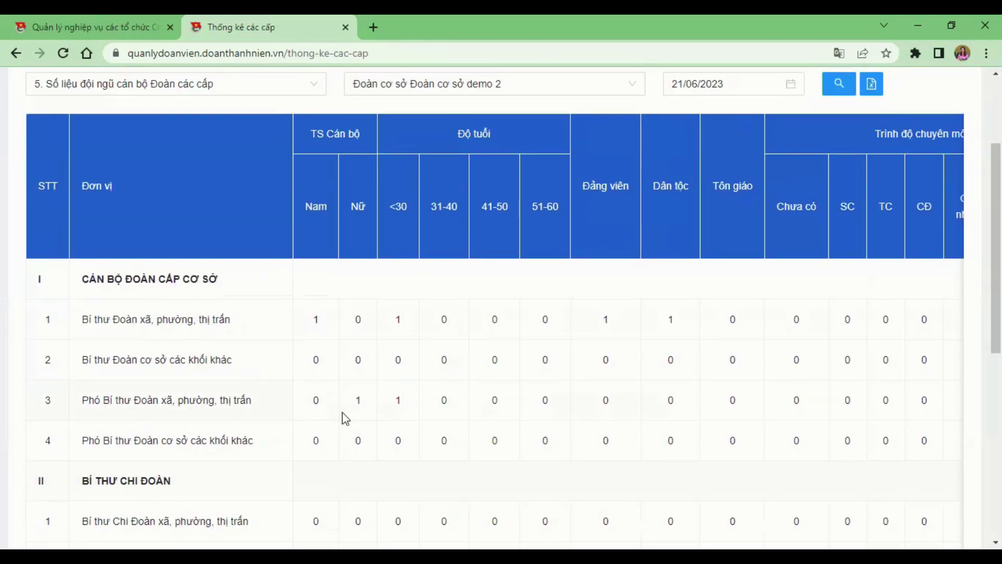
{"action": "scroll", "coordinate": [334, 415], "scroll_direction": "down", "scroll_amount": 2}
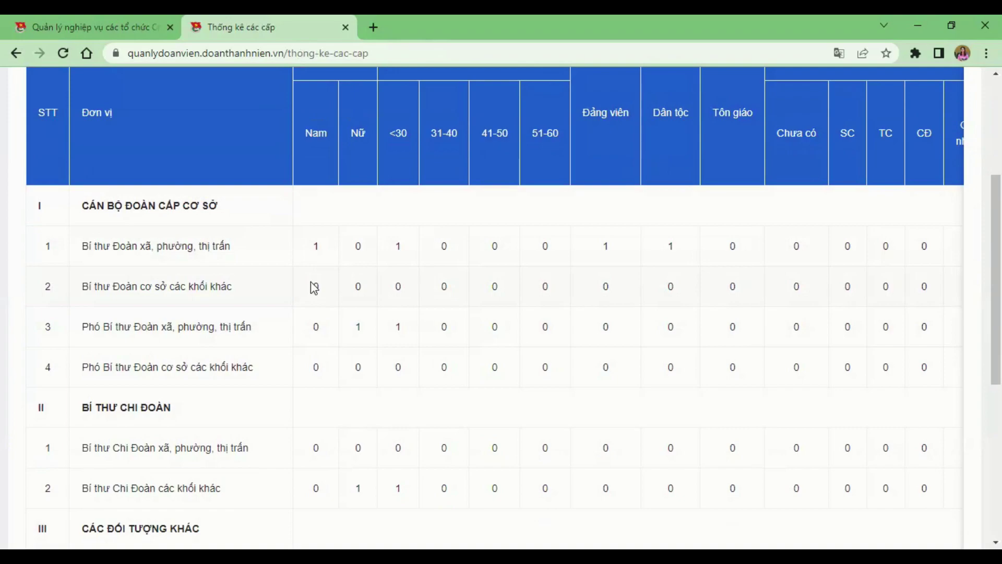
{"action": "scroll", "coordinate": [313, 287], "scroll_direction": "down", "scroll_amount": 1}
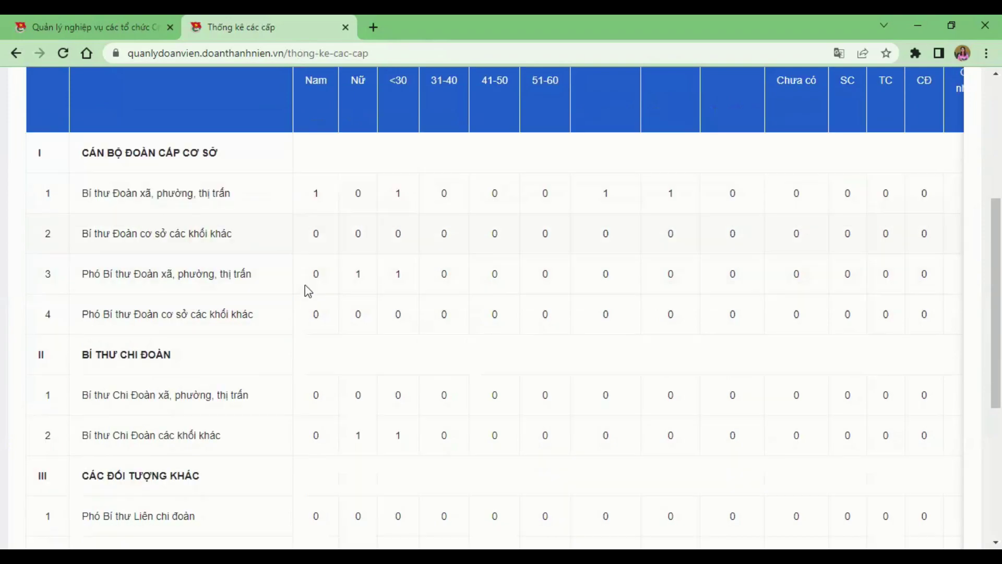
{"action": "scroll", "coordinate": [358, 251], "scroll_direction": "up", "scroll_amount": 1}
{"action": "scroll", "coordinate": [358, 252], "scroll_direction": "up", "scroll_amount": 1}
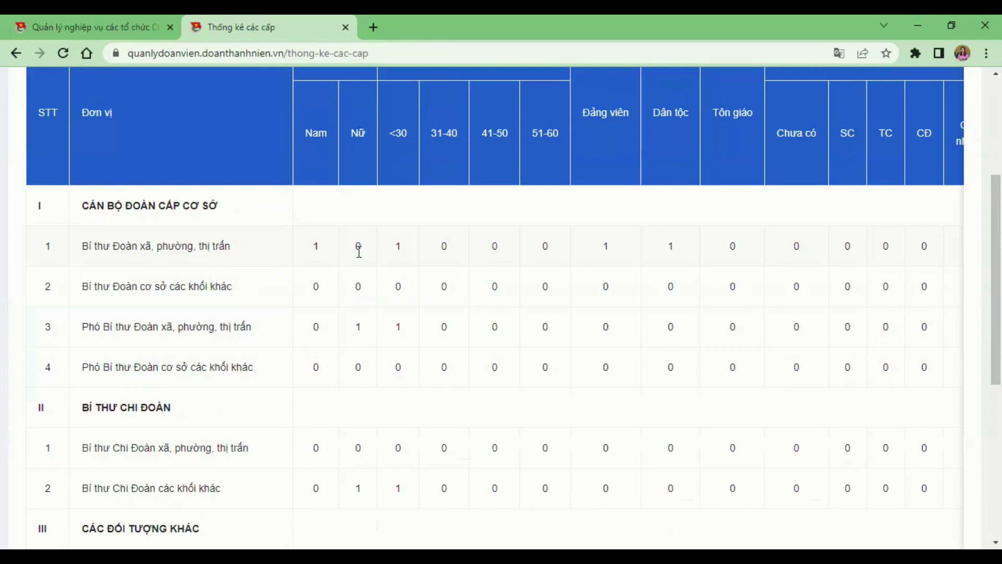
{"action": "scroll", "coordinate": [359, 252], "scroll_direction": "up", "scroll_amount": 4}
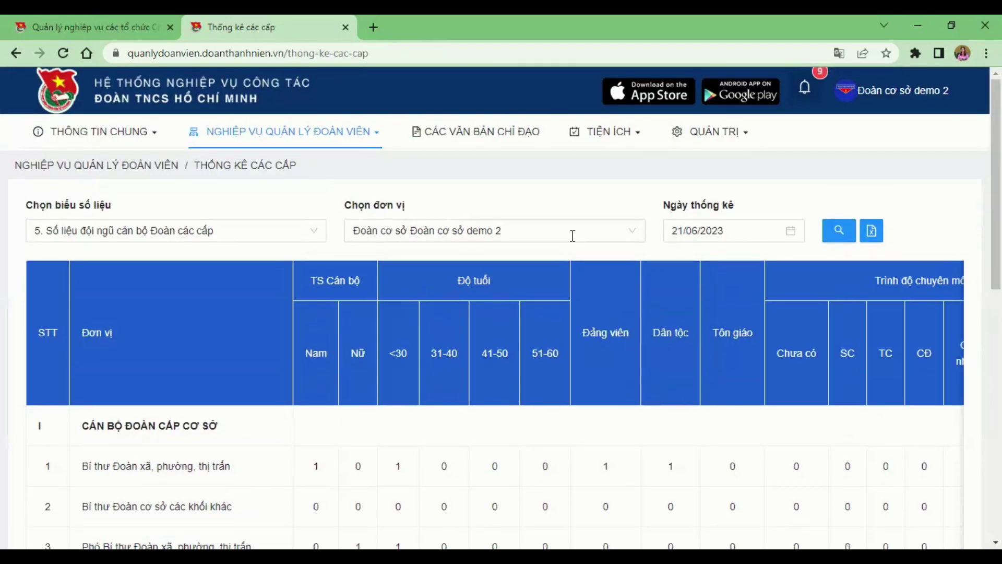
{"action": "scroll", "coordinate": [393, 281], "scroll_direction": "down", "scroll_amount": 3}
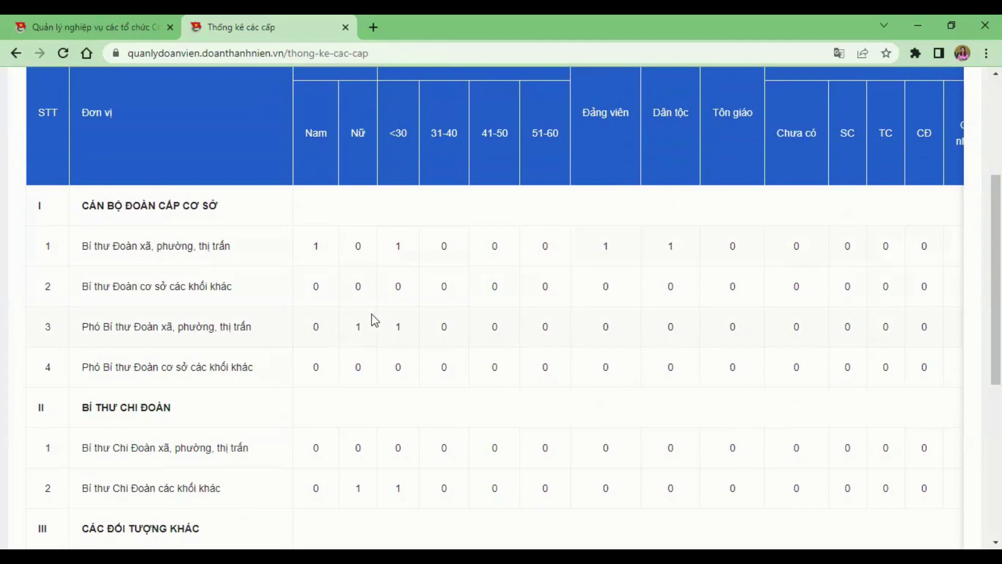
{"action": "scroll", "coordinate": [381, 320], "scroll_direction": "up", "scroll_amount": 3}
{"action": "scroll", "coordinate": [415, 375], "scroll_direction": "down", "scroll_amount": 1}
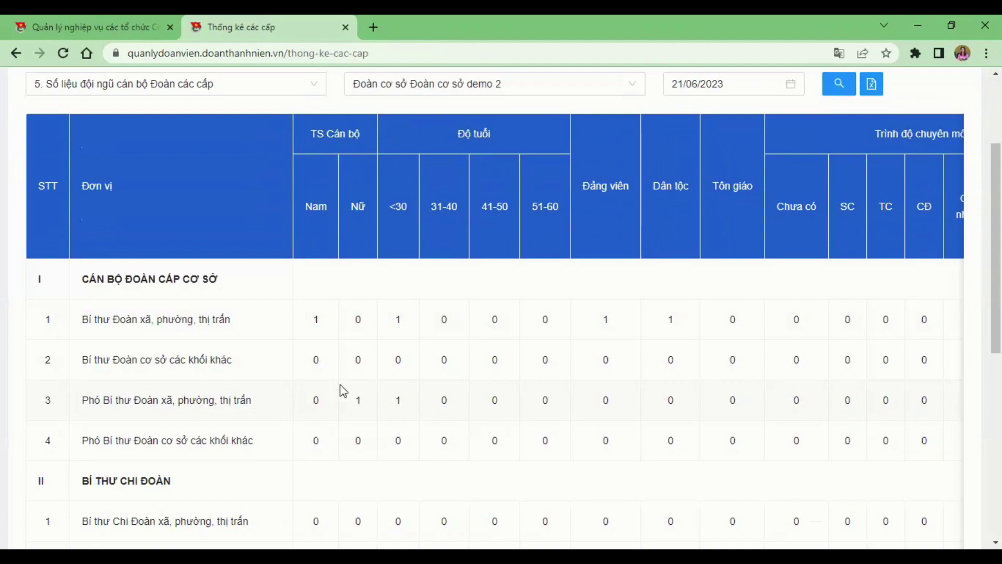
{"action": "scroll", "coordinate": [340, 384], "scroll_direction": "up", "scroll_amount": 3}
Open the Danh sách Đoàn viên page under Thông tin chung and look through the member list.
{"action": "left_click", "coordinate": [100, 132]}
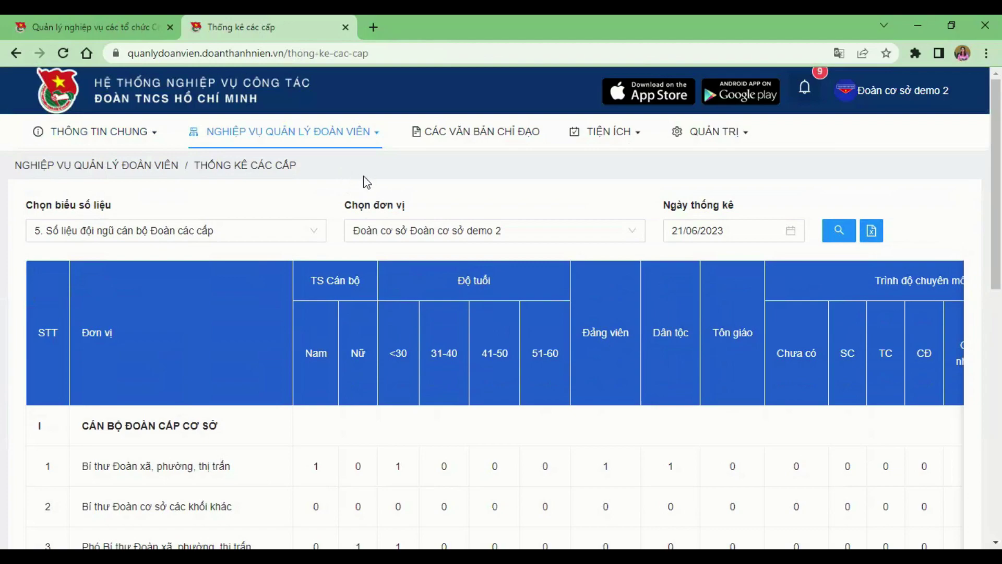
{"action": "mouse_move", "coordinate": [131, 138]}
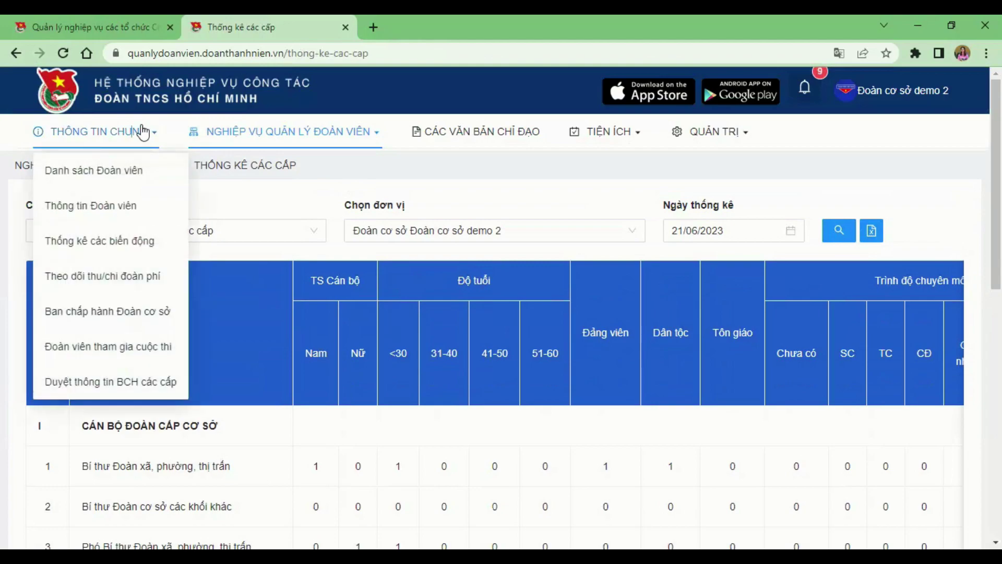
{"action": "left_click", "coordinate": [135, 171]}
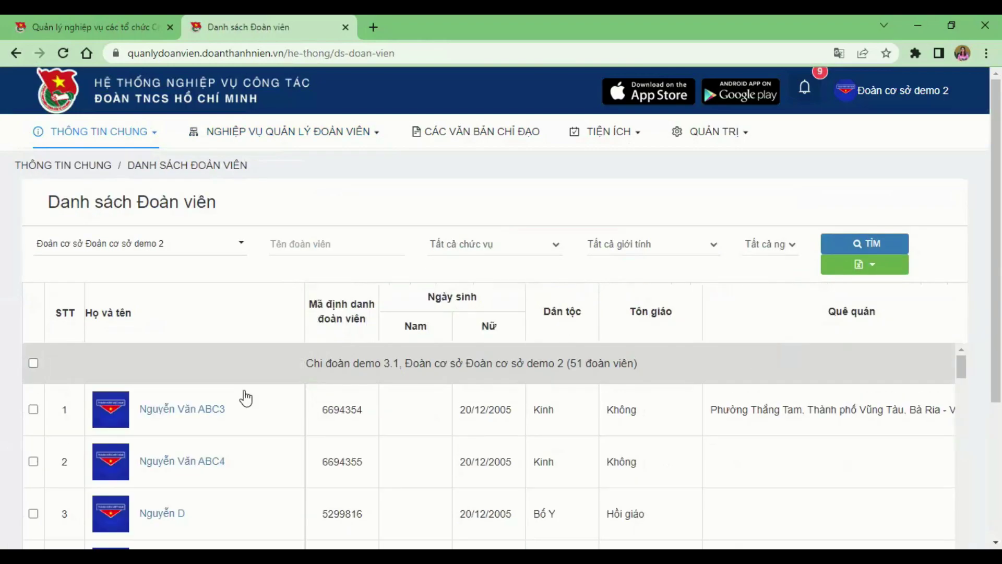
{"action": "scroll", "coordinate": [243, 389], "scroll_direction": "down", "scroll_amount": 3}
{"action": "scroll", "coordinate": [282, 374], "scroll_direction": "up", "scroll_amount": 3}
{"action": "scroll", "coordinate": [425, 438], "scroll_direction": "down", "scroll_amount": 1}
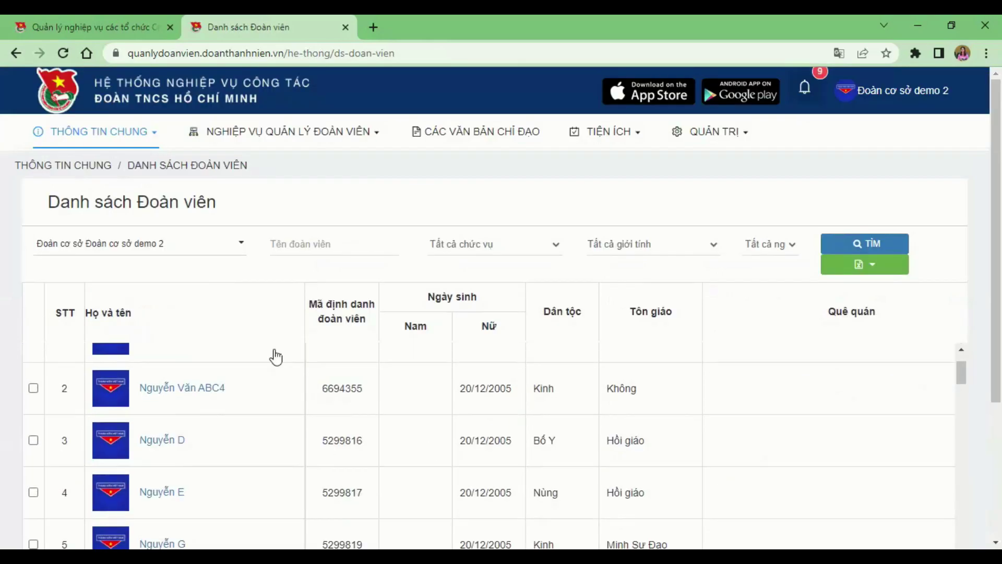
Return to the Ban chấp hành Đoàn cơ sở page and examine the phone mark and position of the first committee record.
{"action": "left_click", "coordinate": [128, 135]}
{"action": "mouse_move", "coordinate": [154, 137]}
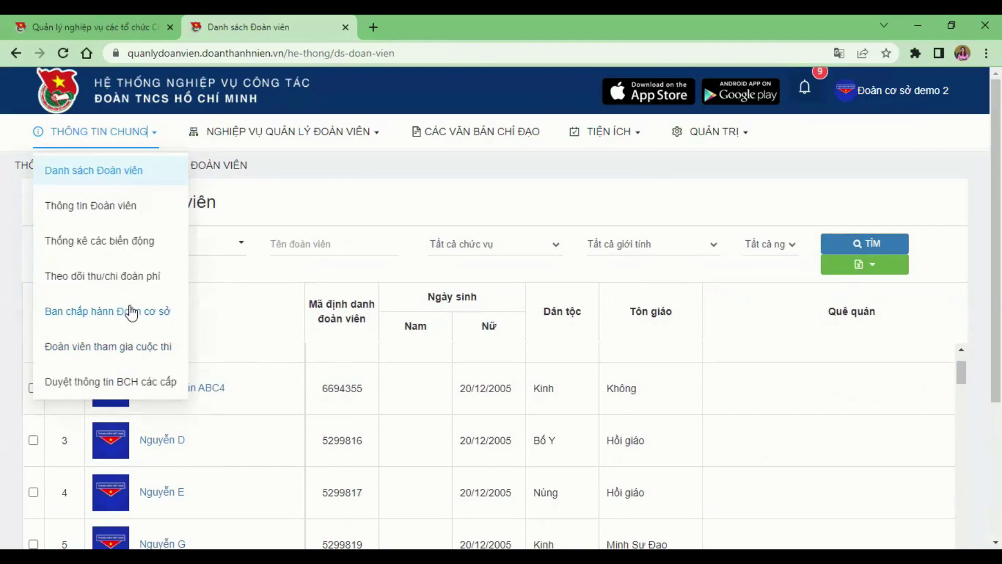
{"action": "left_click", "coordinate": [131, 309]}
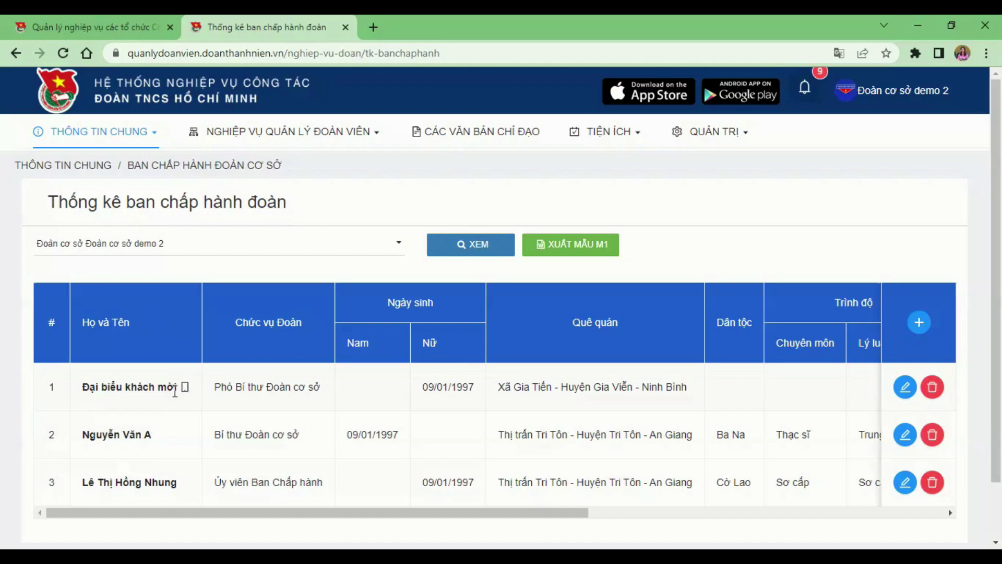
{"action": "scroll", "coordinate": [174, 377], "scroll_direction": "down", "scroll_amount": 1}
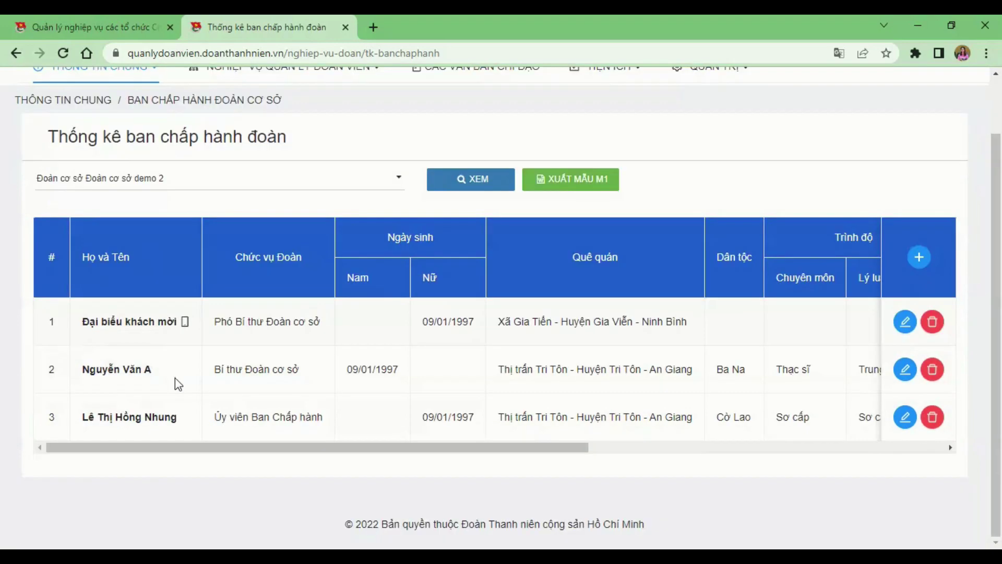
{"action": "scroll", "coordinate": [175, 381], "scroll_direction": "up", "scroll_amount": 1}
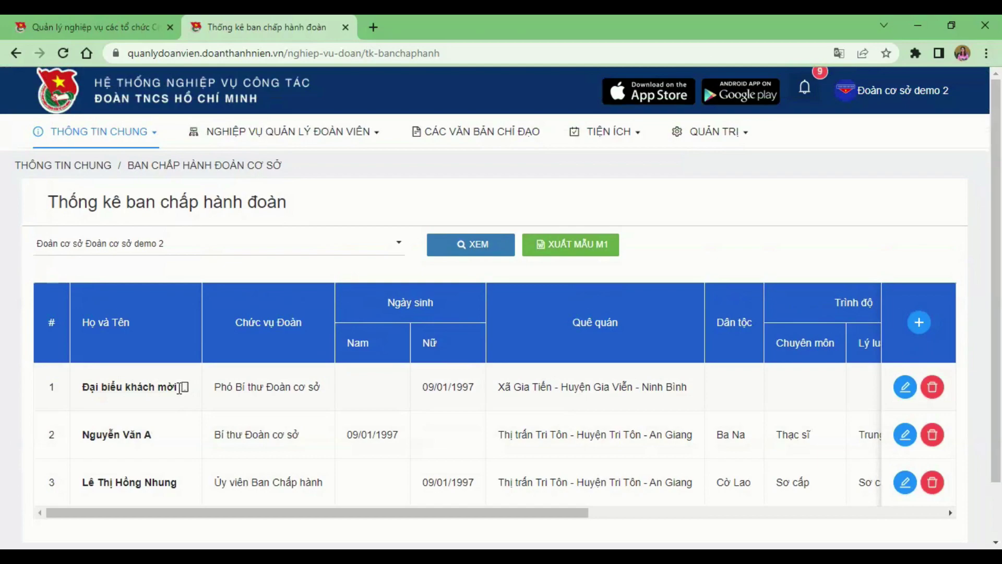
{"action": "left_click_drag", "start_coordinate": [131, 389], "coordinate": [285, 389]}
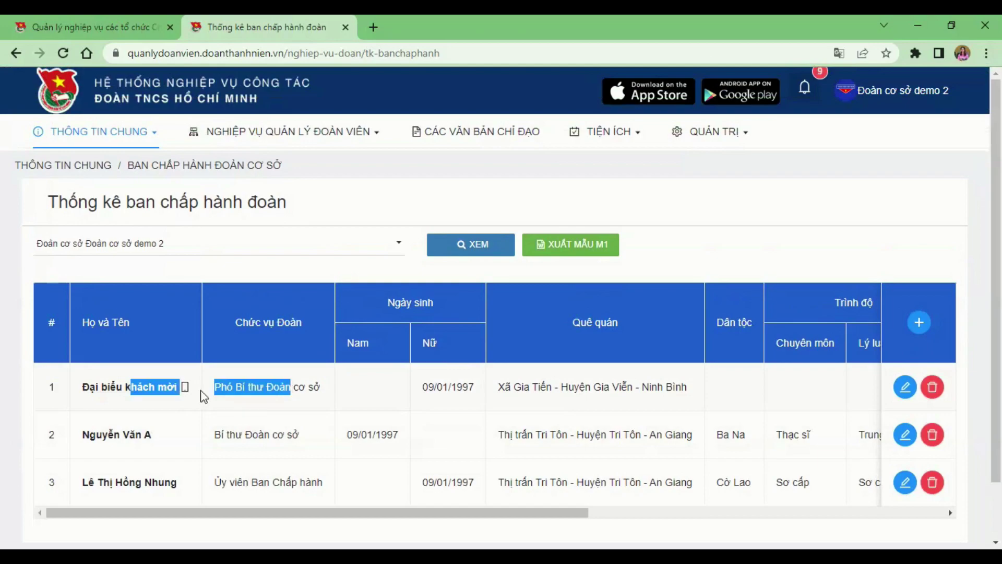
{"action": "left_click", "coordinate": [152, 390]}
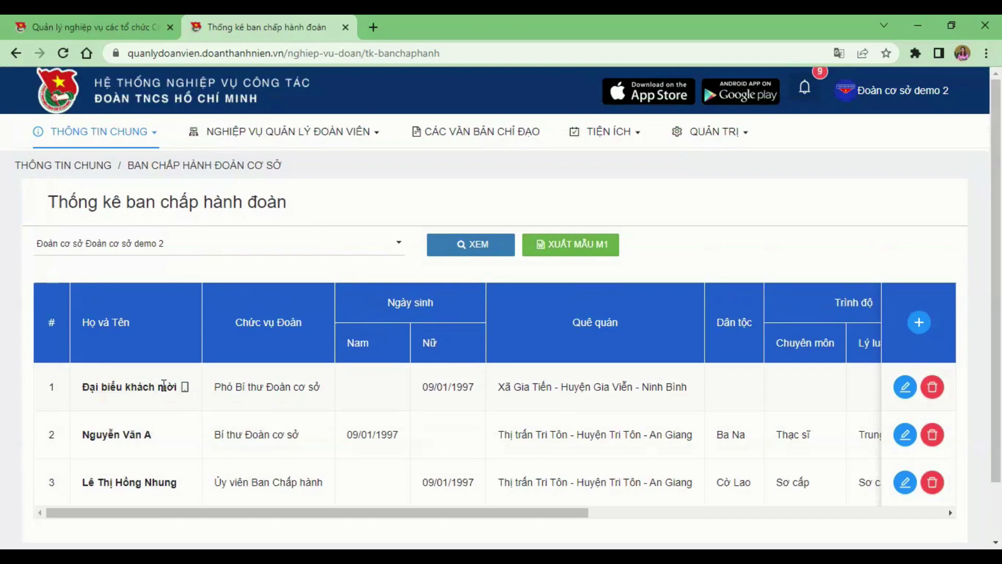
{"action": "left_click_drag", "start_coordinate": [166, 387], "coordinate": [209, 390]}
{"action": "mouse_move", "coordinate": [187, 396]}
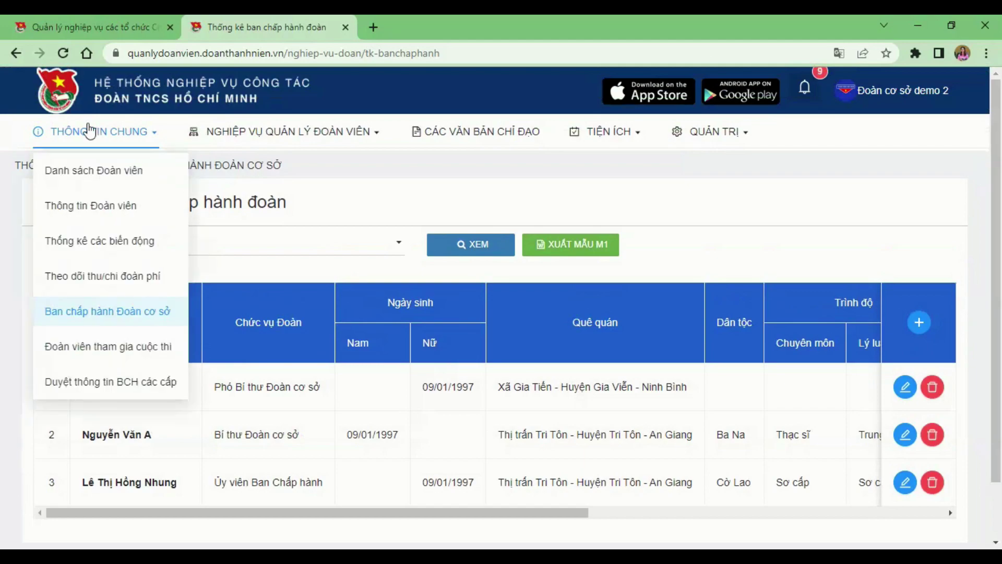
{"action": "left_click", "coordinate": [332, 190]}
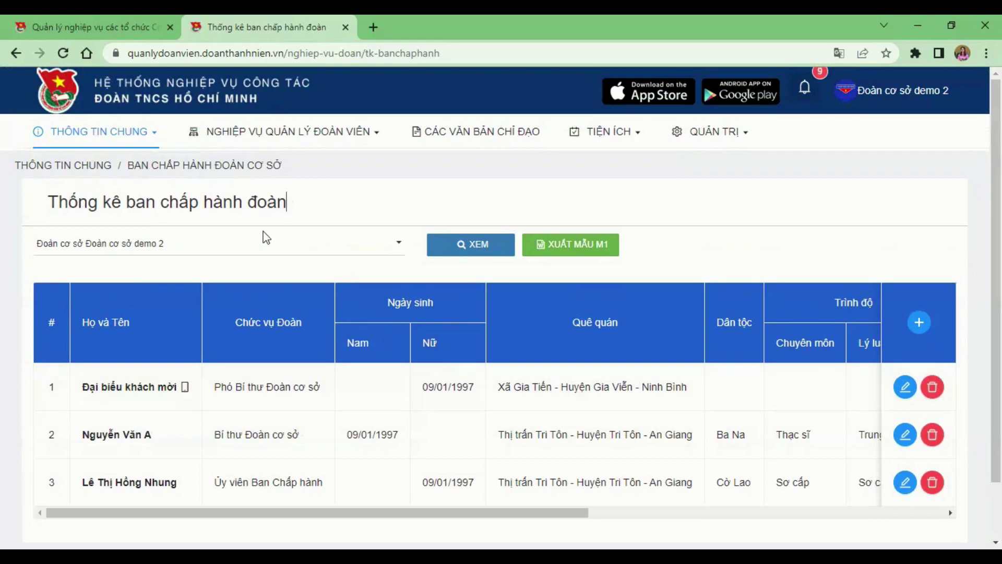
{"action": "left_click", "coordinate": [121, 136]}
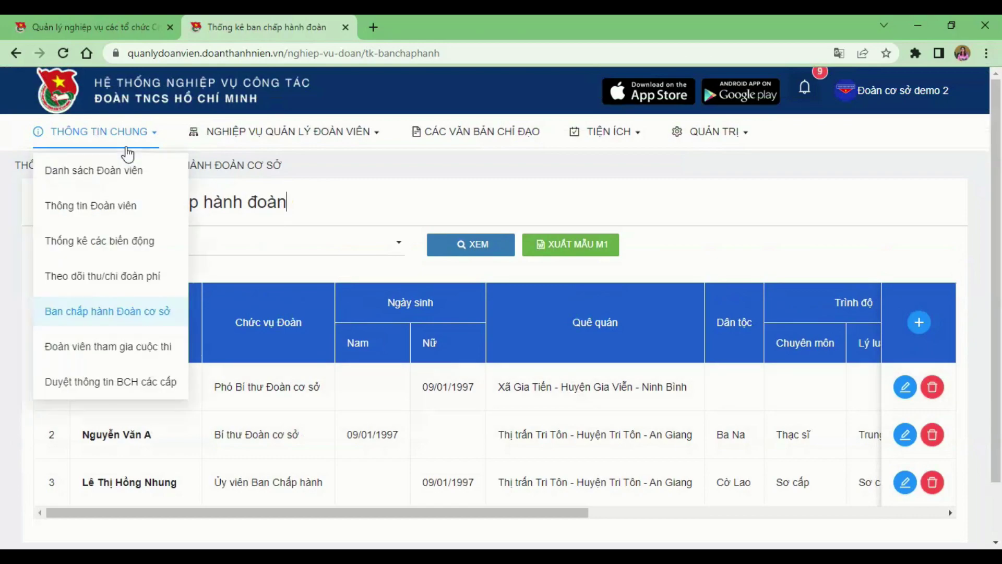
{"action": "left_click", "coordinate": [306, 206]}
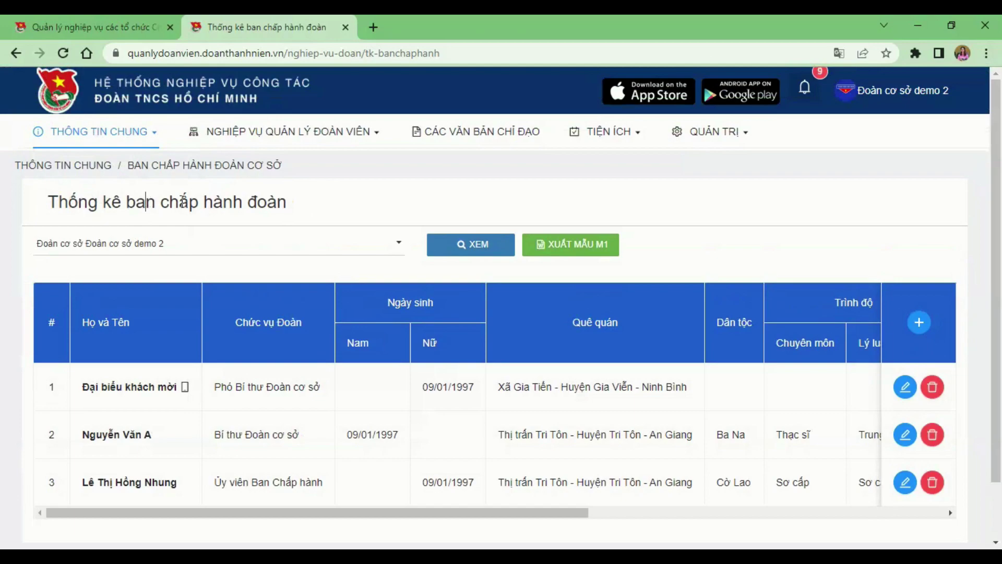
{"action": "left_click_drag", "start_coordinate": [146, 201], "coordinate": [323, 208]}
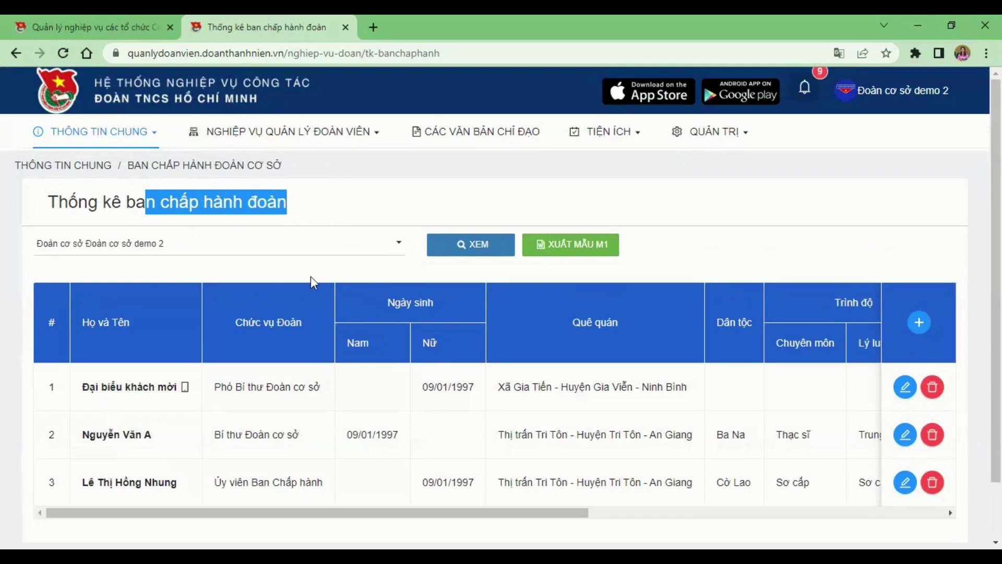
Generate report 5, Số liệu đội ngũ cán bộ Đoàn các cấp, in Thống kê các cấp and look through all its sections.
{"action": "left_click", "coordinate": [275, 133]}
{"action": "scroll", "coordinate": [320, 408], "scroll_direction": "down", "scroll_amount": 3}
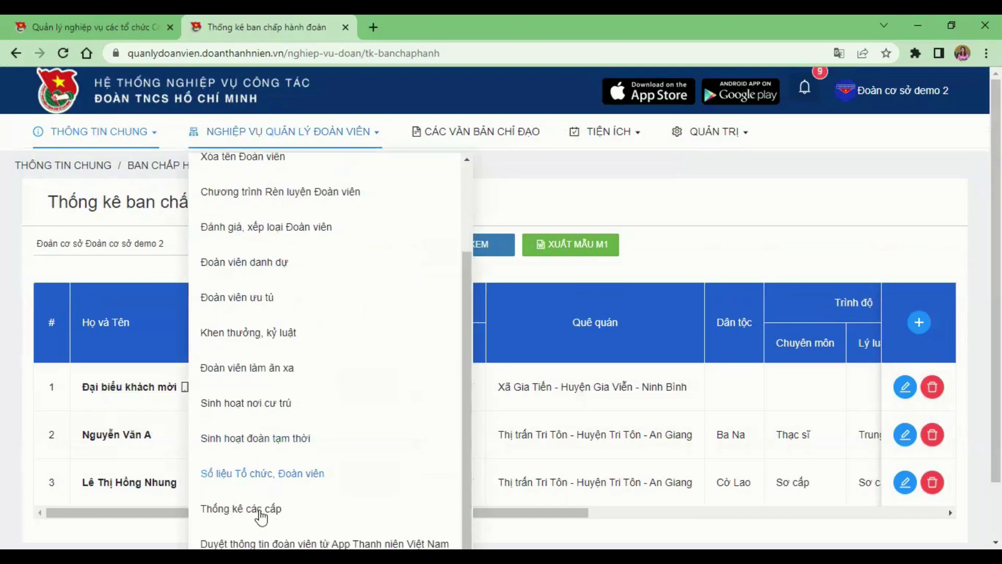
{"action": "left_click", "coordinate": [249, 510]}
{"action": "left_click", "coordinate": [172, 234]}
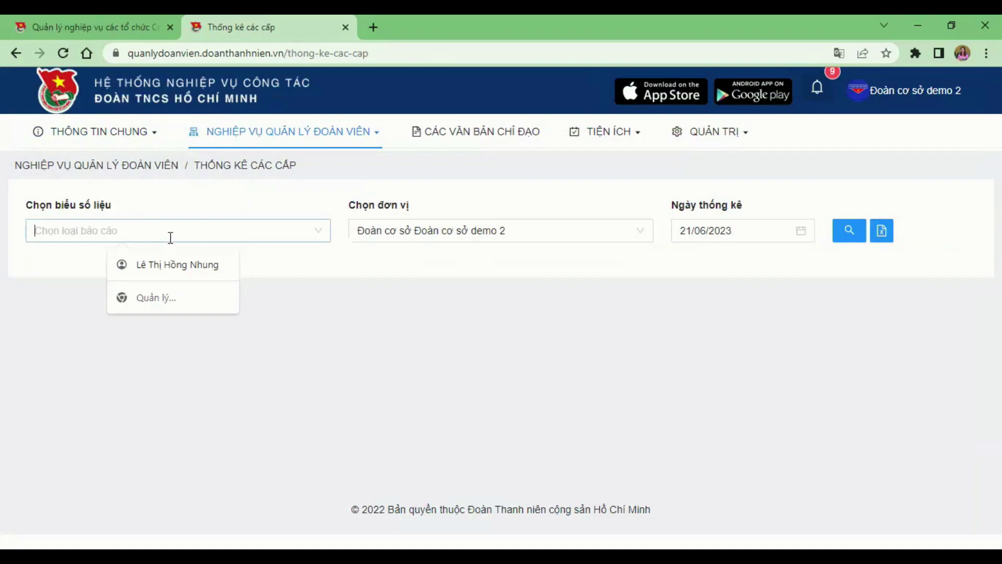
{"action": "left_click", "coordinate": [85, 353]}
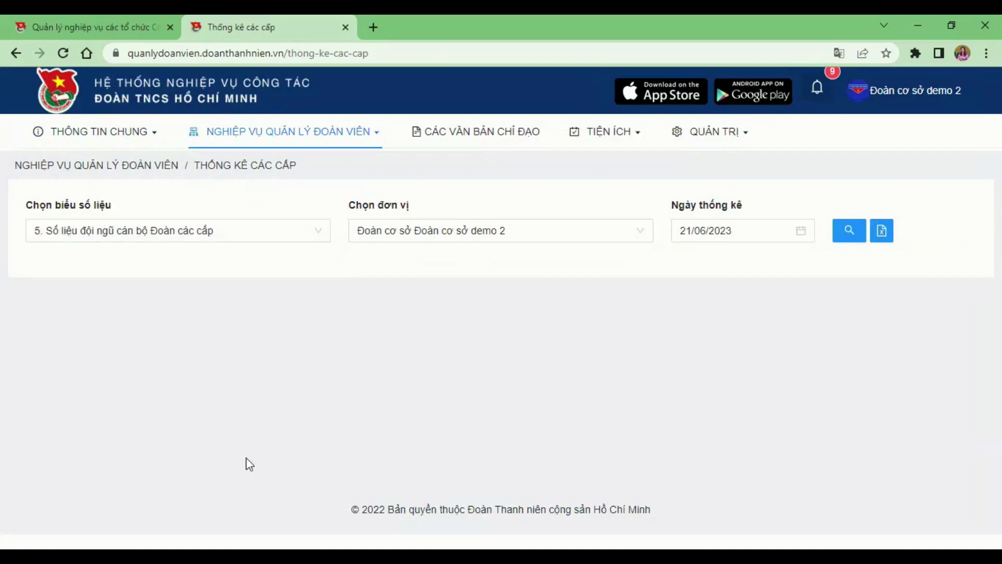
{"action": "left_click", "coordinate": [849, 230]}
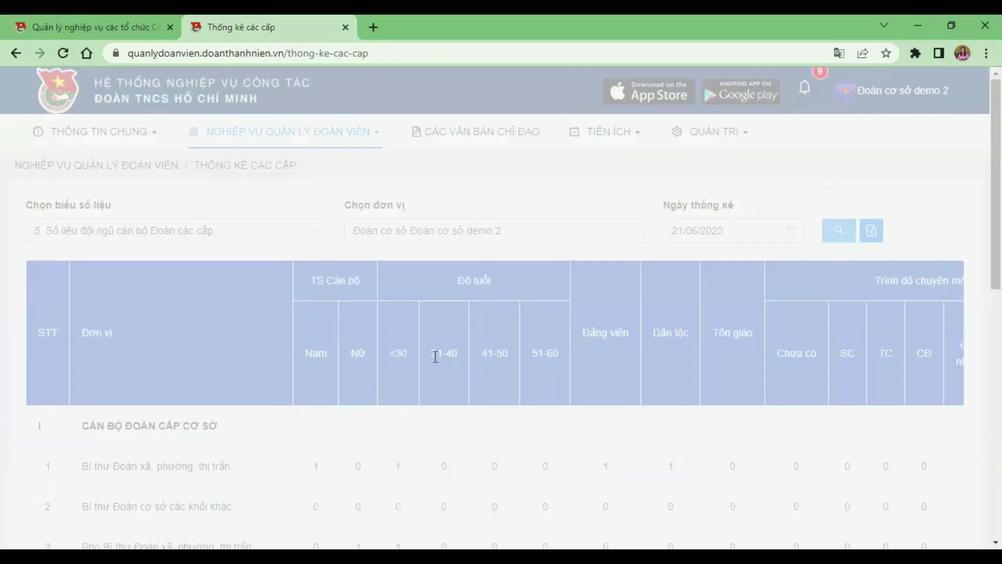
{"action": "scroll", "coordinate": [425, 360], "scroll_direction": "down", "scroll_amount": 10}
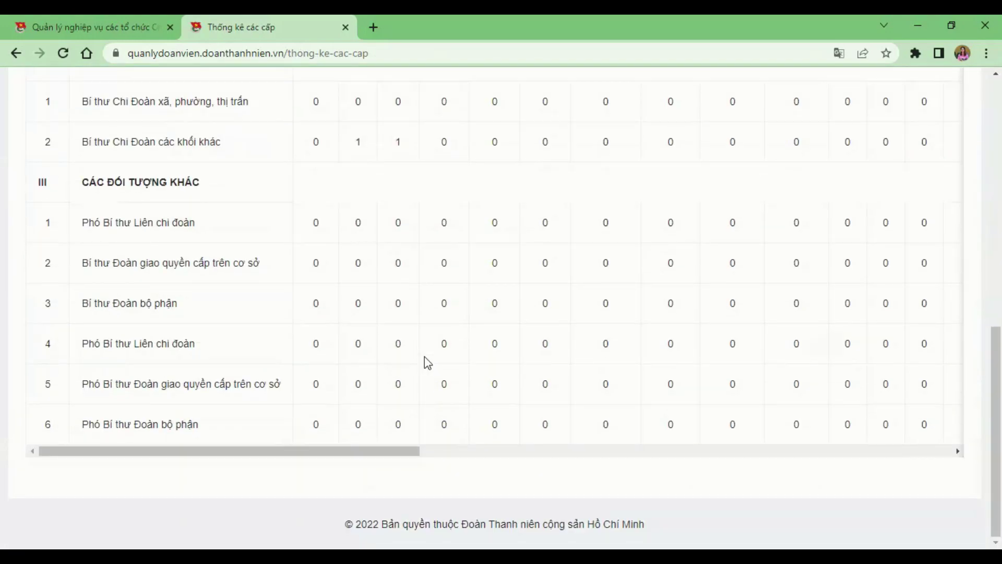
{"action": "scroll", "coordinate": [426, 361], "scroll_direction": "up", "scroll_amount": 8}
{"action": "scroll", "coordinate": [424, 356], "scroll_direction": "up", "scroll_amount": 2}
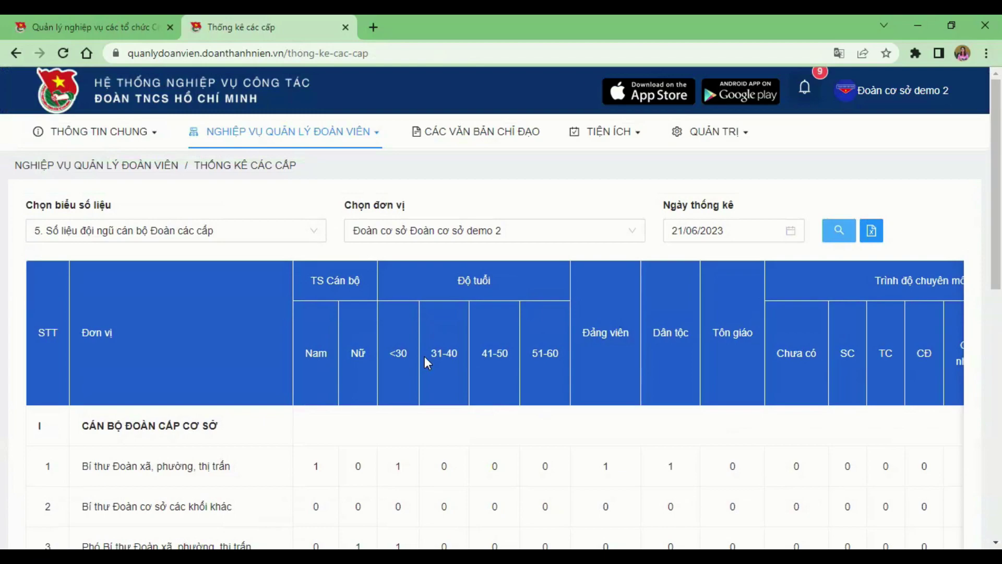
Switch to the staging site open in the other browser tab and open its Thống kê các cấp page.
{"action": "left_click", "coordinate": [330, 136]}
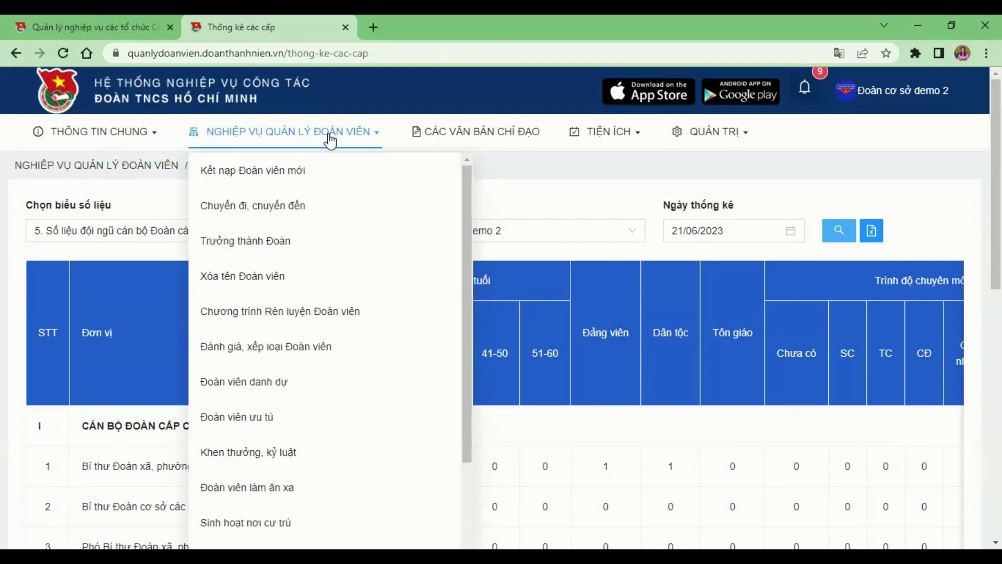
{"action": "scroll", "coordinate": [328, 224], "scroll_direction": "down", "scroll_amount": 4}
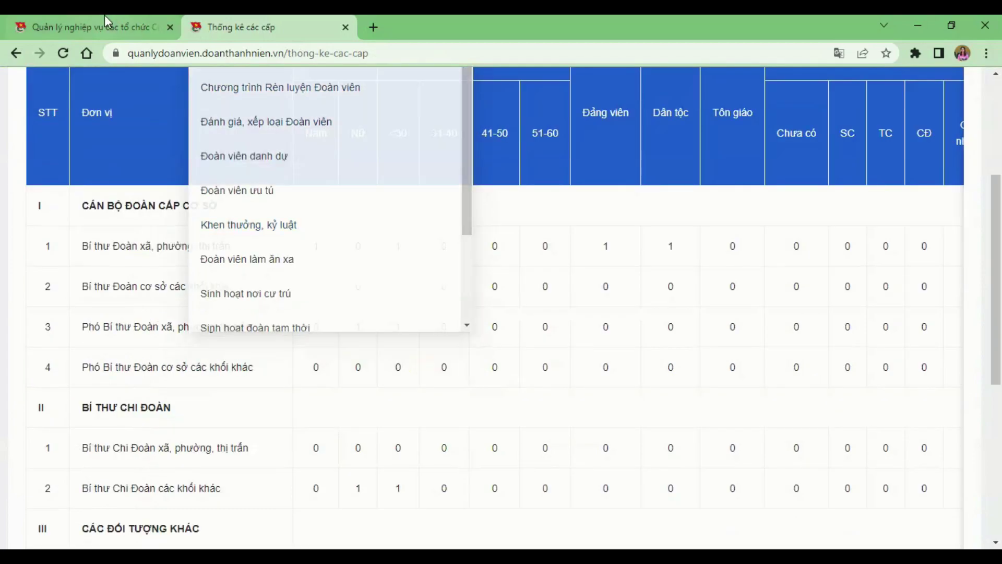
{"action": "left_click", "coordinate": [104, 16]}
{"action": "left_click", "coordinate": [357, 137]}
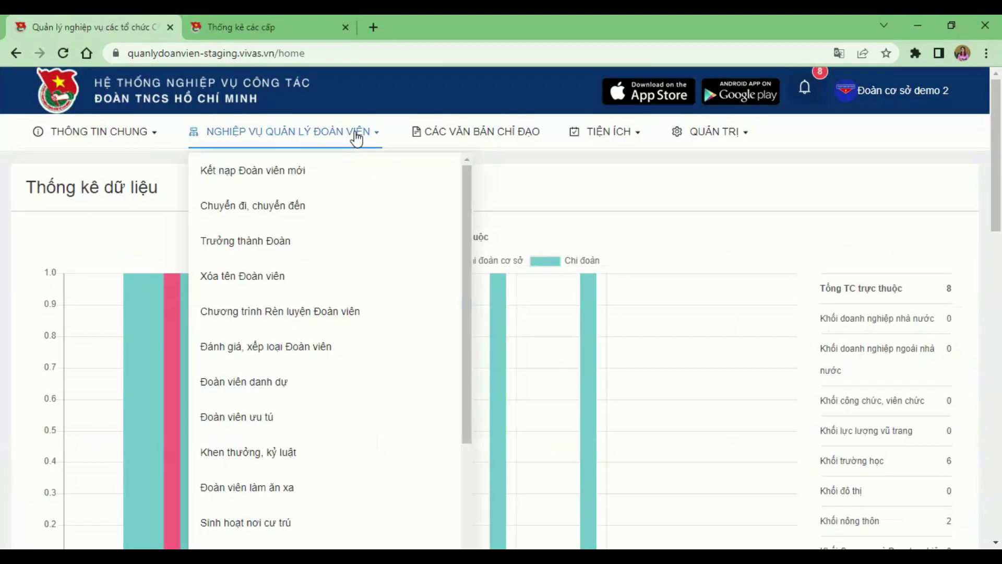
{"action": "scroll", "coordinate": [350, 230], "scroll_direction": "down", "scroll_amount": 4}
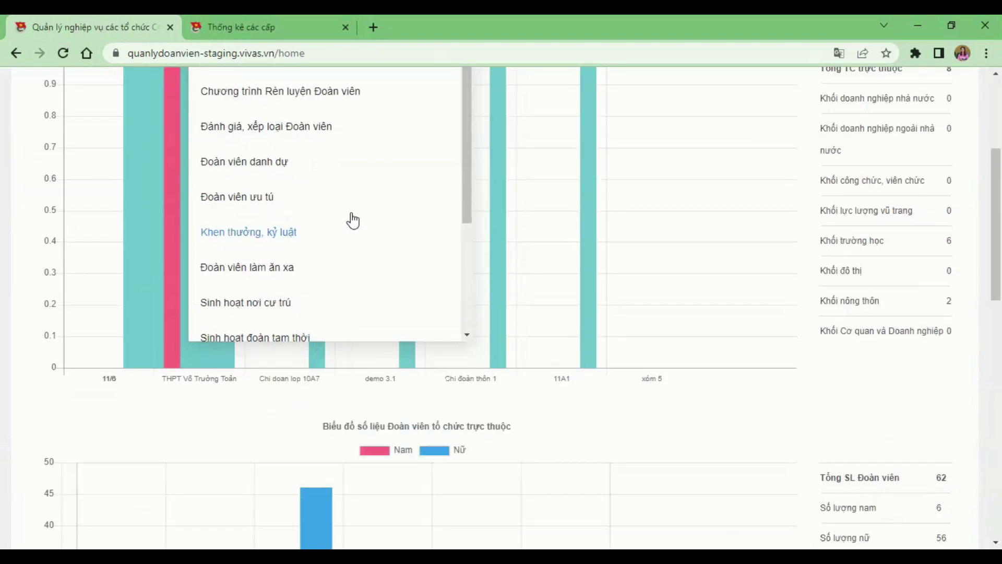
{"action": "scroll", "coordinate": [353, 221], "scroll_direction": "up", "scroll_amount": 3}
{"action": "scroll", "coordinate": [320, 339], "scroll_direction": "down", "scroll_amount": 3}
{"action": "left_click", "coordinate": [266, 406]}
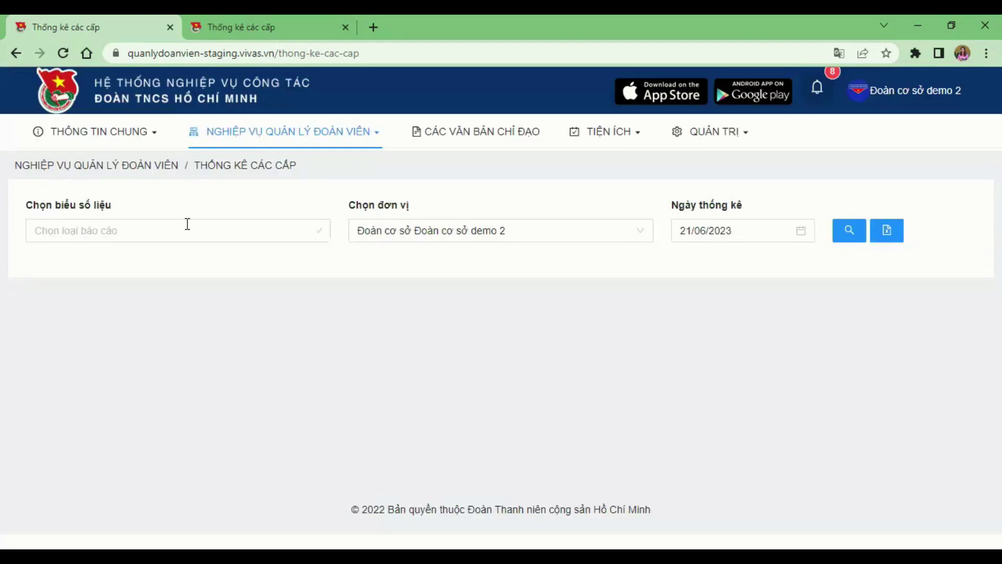
Review the available report types and display report 6, Kết quả công tác đào tạo cán bộ Đoàn các cấp, for Đoàn cơ sở demo 2.
{"action": "left_click", "coordinate": [187, 224]}
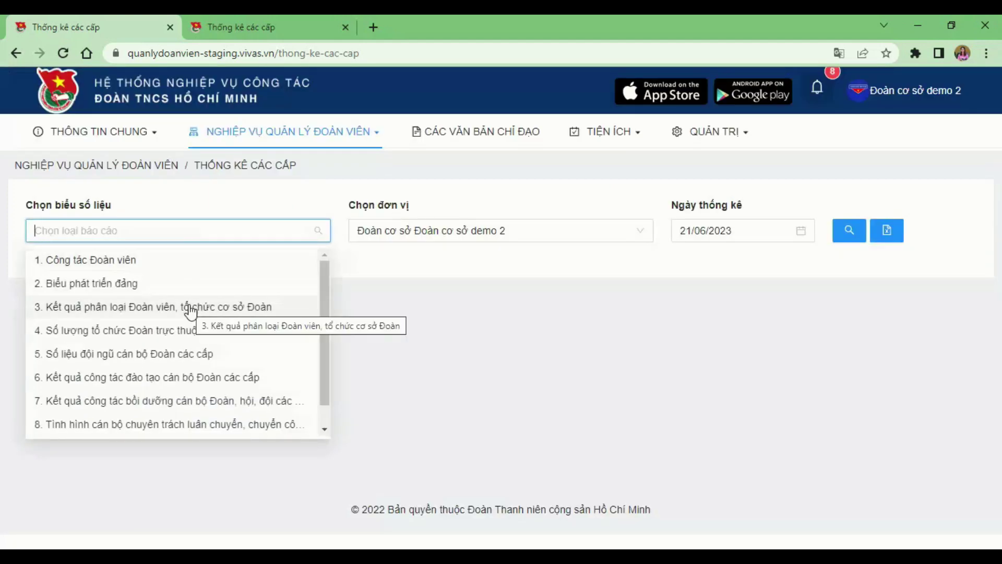
{"action": "scroll", "coordinate": [190, 312], "scroll_direction": "down", "scroll_amount": 1}
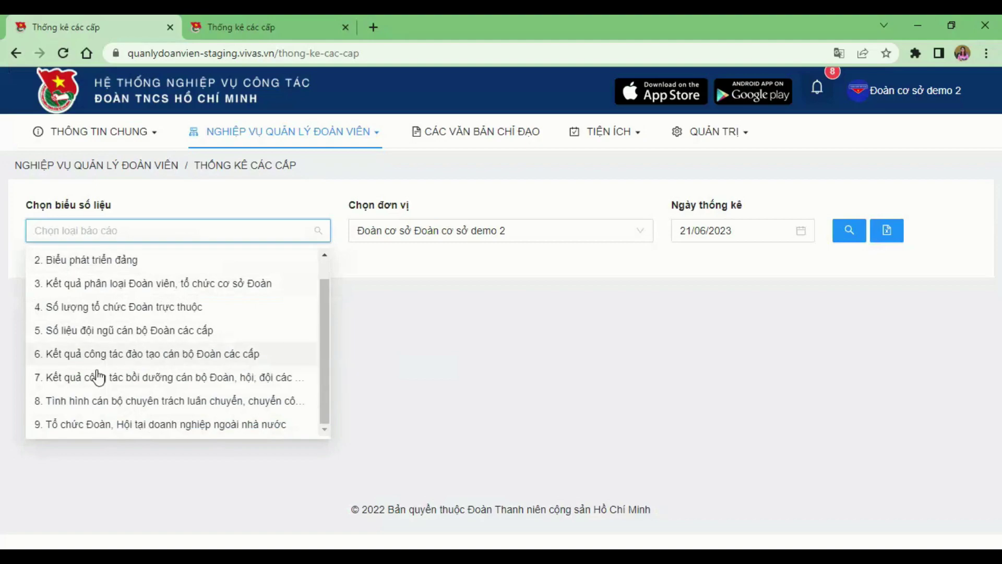
{"action": "scroll", "coordinate": [106, 321], "scroll_direction": "up", "scroll_amount": 1}
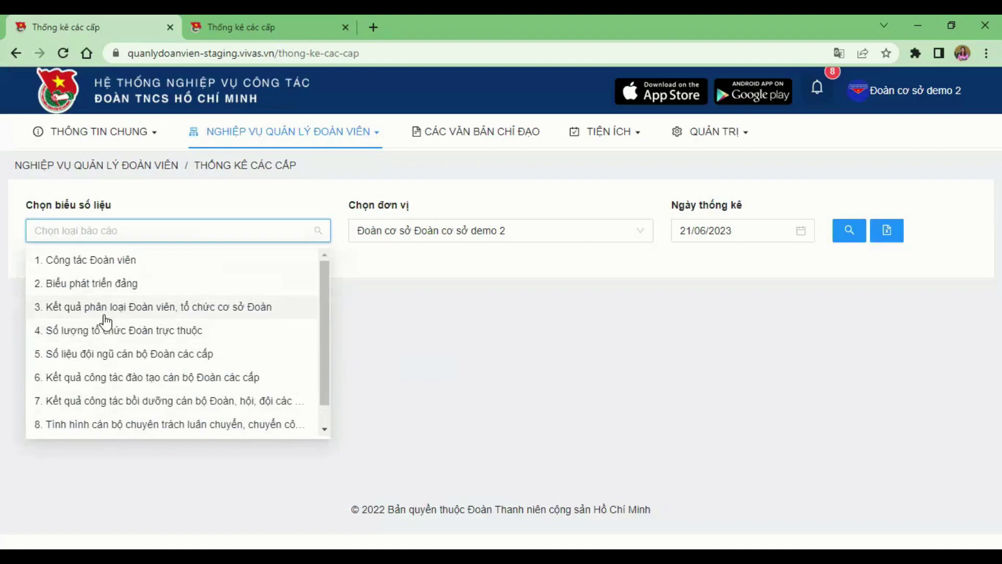
{"action": "scroll", "coordinate": [106, 321], "scroll_direction": "down", "scroll_amount": 1}
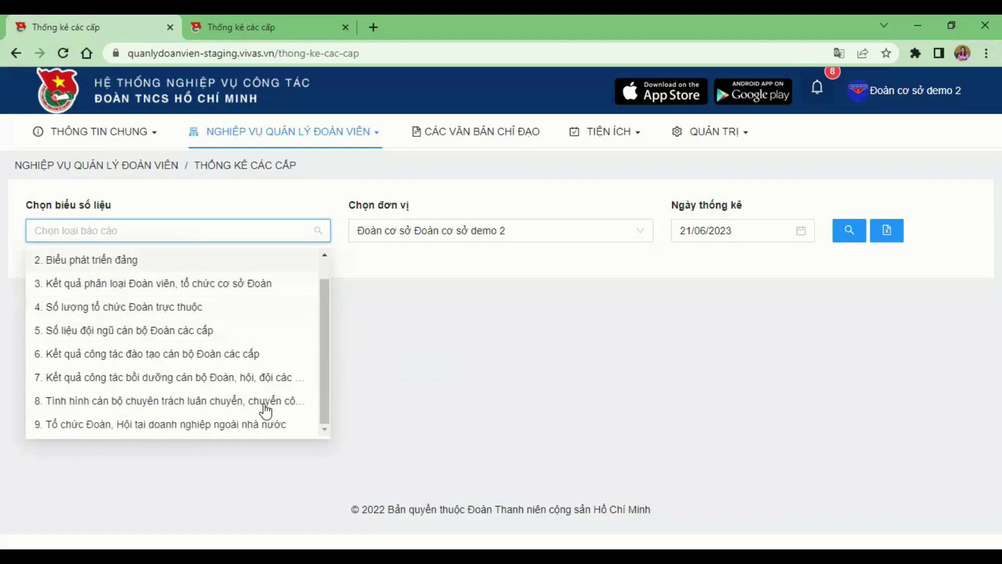
{"action": "scroll", "coordinate": [263, 401], "scroll_direction": "up", "scroll_amount": 1}
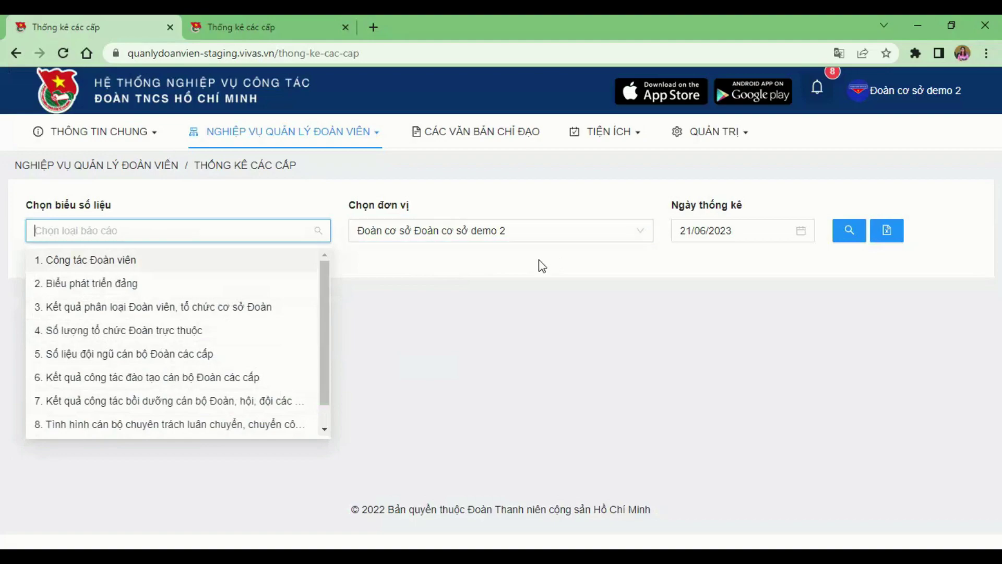
{"action": "left_click", "coordinate": [75, 379]}
{"action": "left_click", "coordinate": [835, 241]}
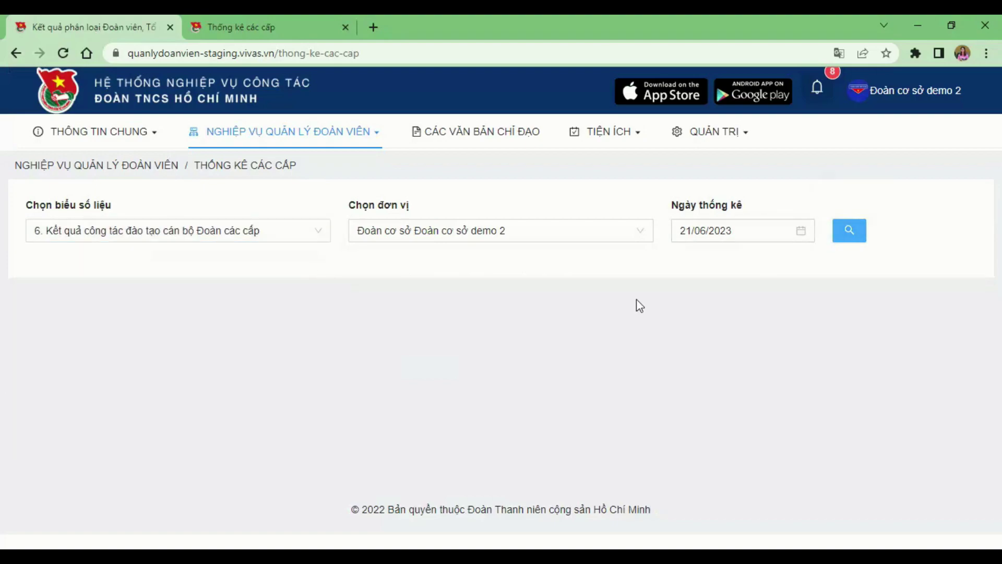
{"action": "scroll", "coordinate": [301, 371], "scroll_direction": "down", "scroll_amount": 1}
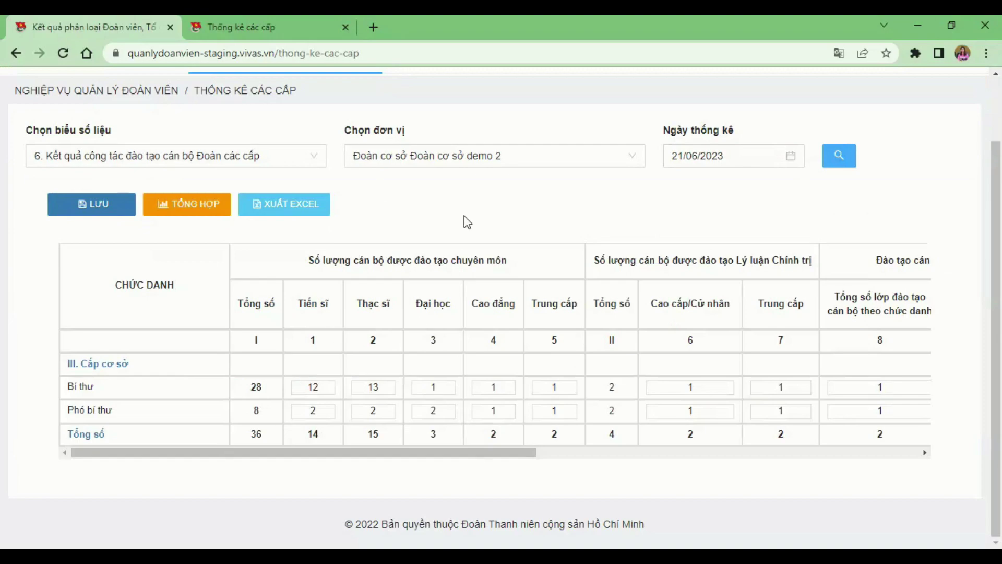
{"action": "scroll", "coordinate": [465, 222], "scroll_direction": "up", "scroll_amount": 1}
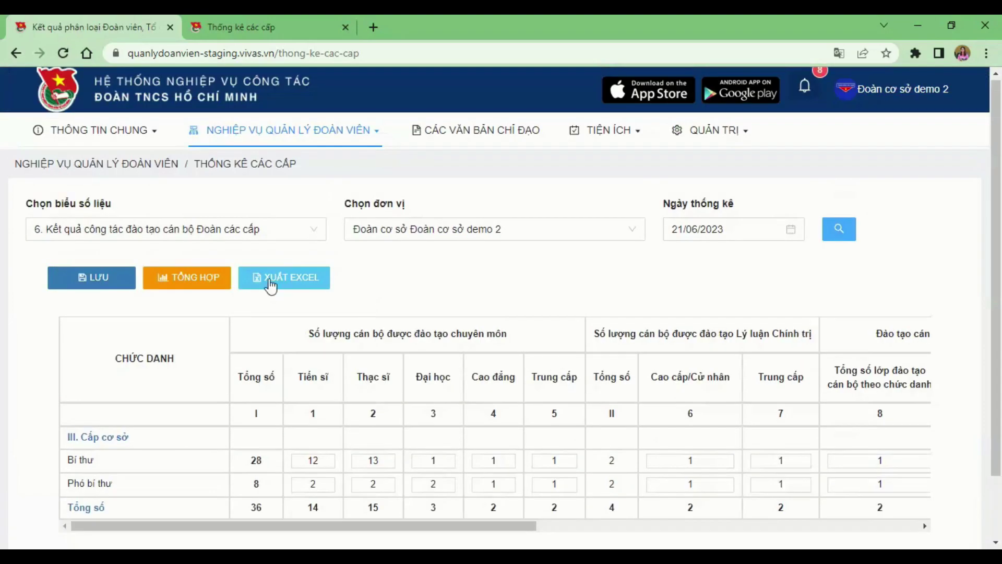
Aggregate the report data and set the Bí thư row to 01 for Tiến sĩ and 0 for Thạc sĩ.
{"action": "left_click", "coordinate": [196, 282]}
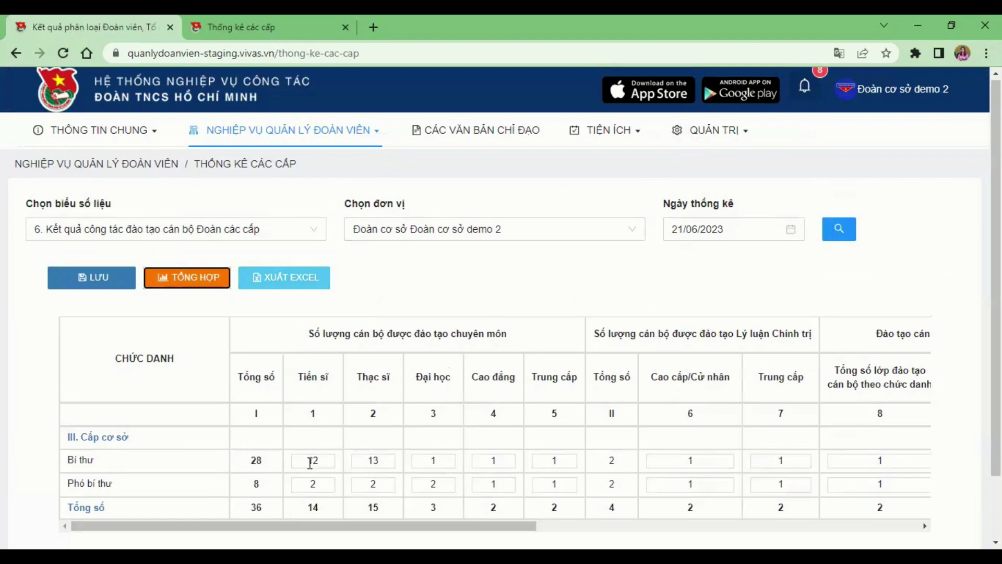
{"action": "double_click", "coordinate": [326, 464]}
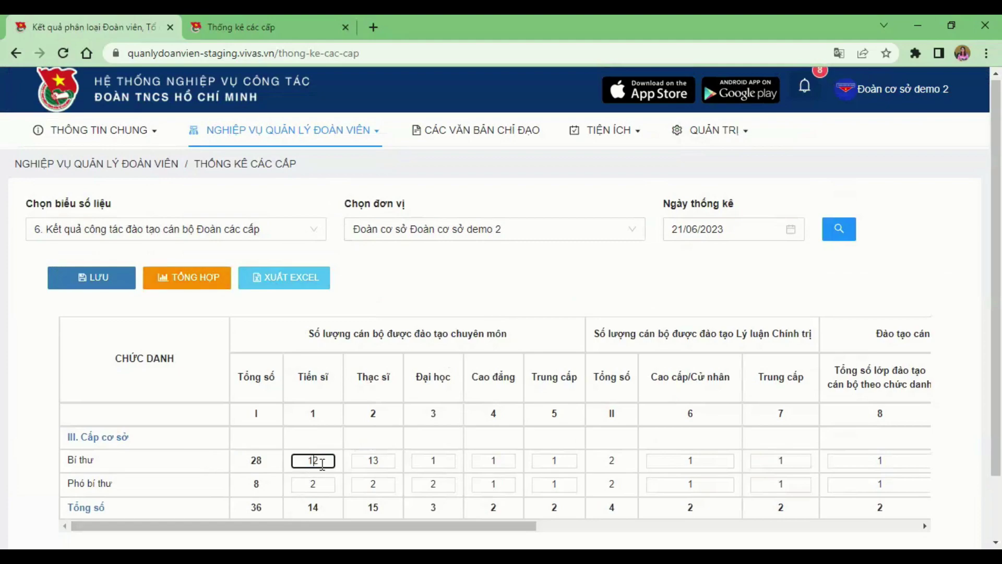
{"action": "type", "text": "01"}
{"action": "double_click", "coordinate": [363, 463]}
{"action": "type", "text": "0"}
Set the Phó bí thư row to 0 for Tiến sĩ, 0 for Thạc sĩ and 02 for Đại học.
{"action": "double_click", "coordinate": [299, 486]}
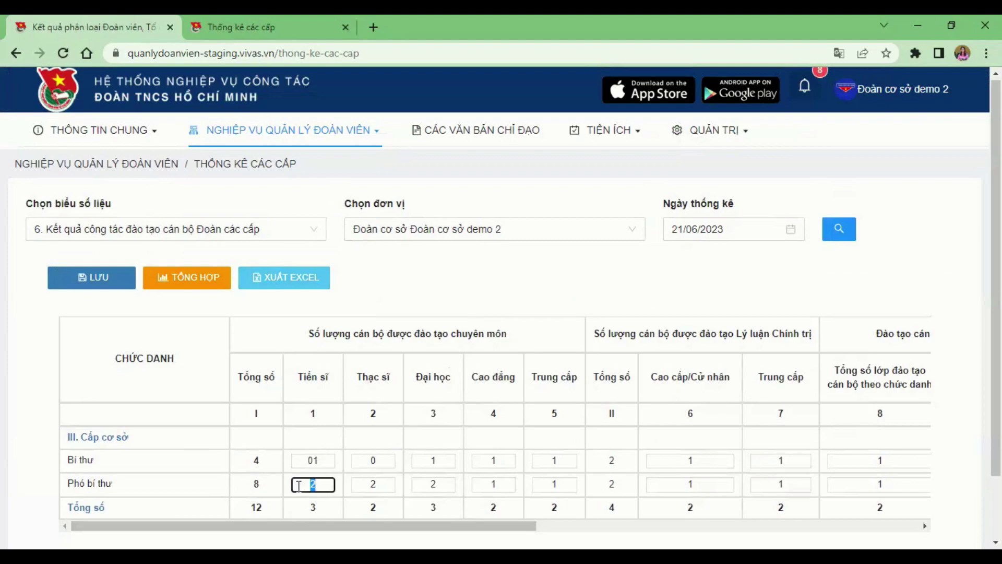
{"action": "double_click", "coordinate": [366, 484]}
{"action": "type", "text": "0"}
{"action": "double_click", "coordinate": [455, 486]}
{"action": "type", "text": "02"}
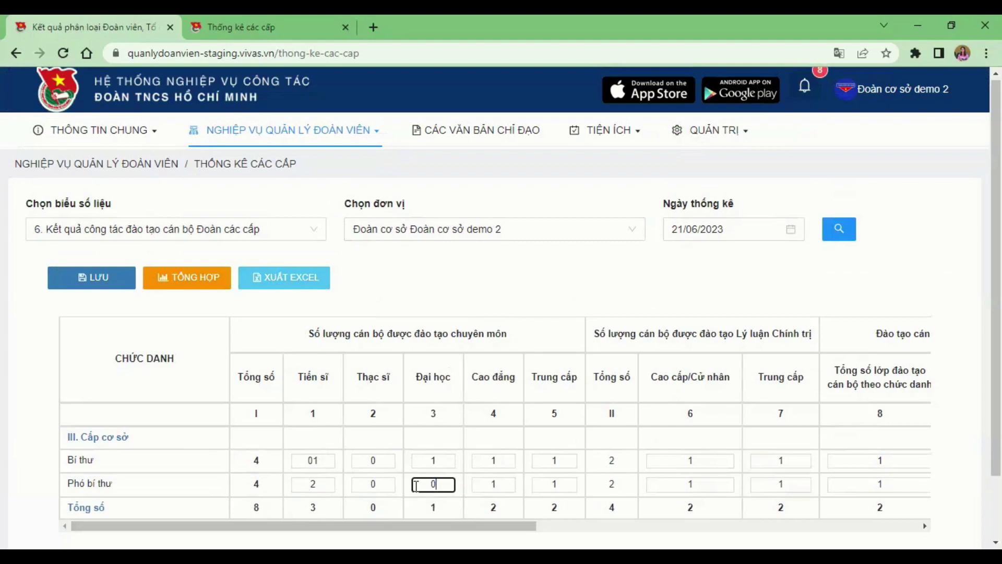
{"action": "double_click", "coordinate": [313, 485]}
{"action": "type", "text": "0"}
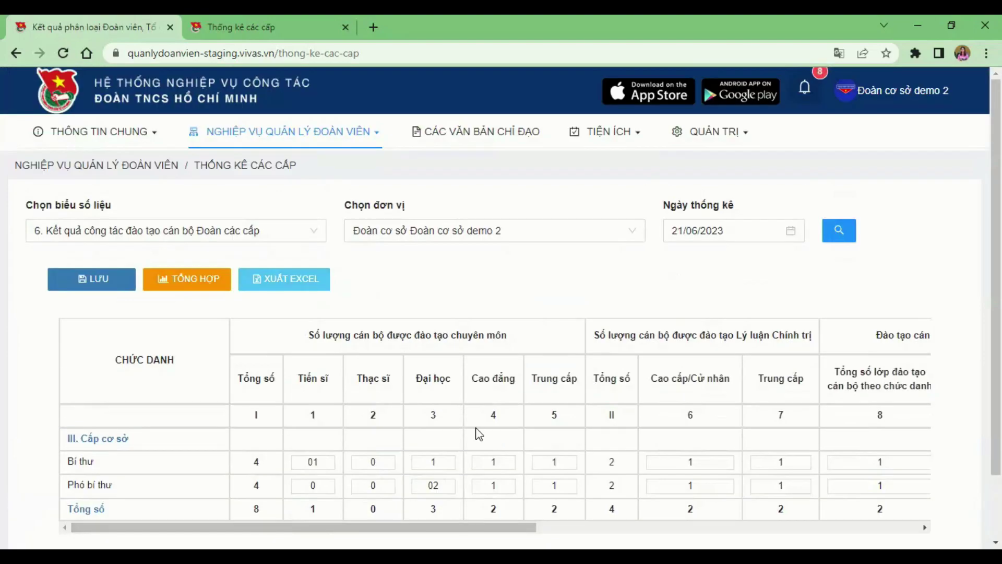
Save the cadre training figures and look over the saved table.
{"action": "left_click", "coordinate": [369, 462]}
{"action": "left_click", "coordinate": [808, 487]}
{"action": "left_click", "coordinate": [884, 487]}
{"action": "left_click", "coordinate": [882, 462]}
{"action": "left_click", "coordinate": [785, 462]}
{"action": "left_click", "coordinate": [704, 506]}
{"action": "left_click", "coordinate": [121, 282]}
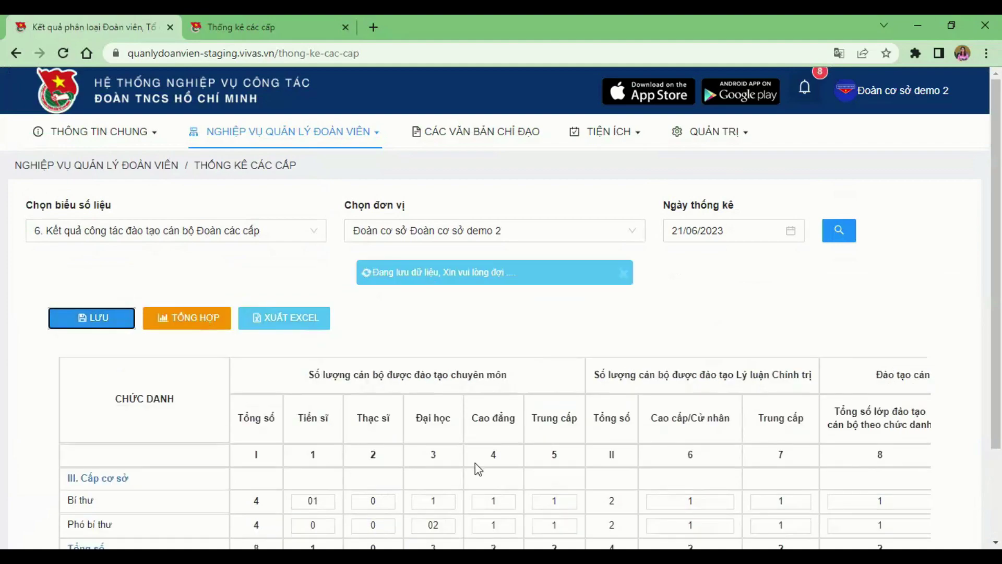
{"action": "scroll", "coordinate": [478, 468], "scroll_direction": "down", "scroll_amount": 2}
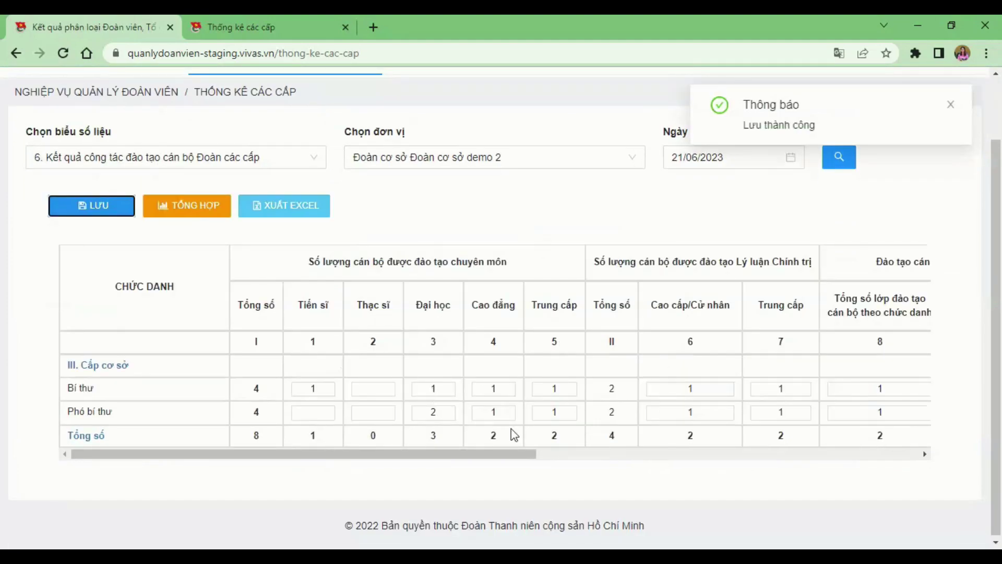
{"action": "scroll", "coordinate": [481, 429], "scroll_direction": "up", "scroll_amount": 2}
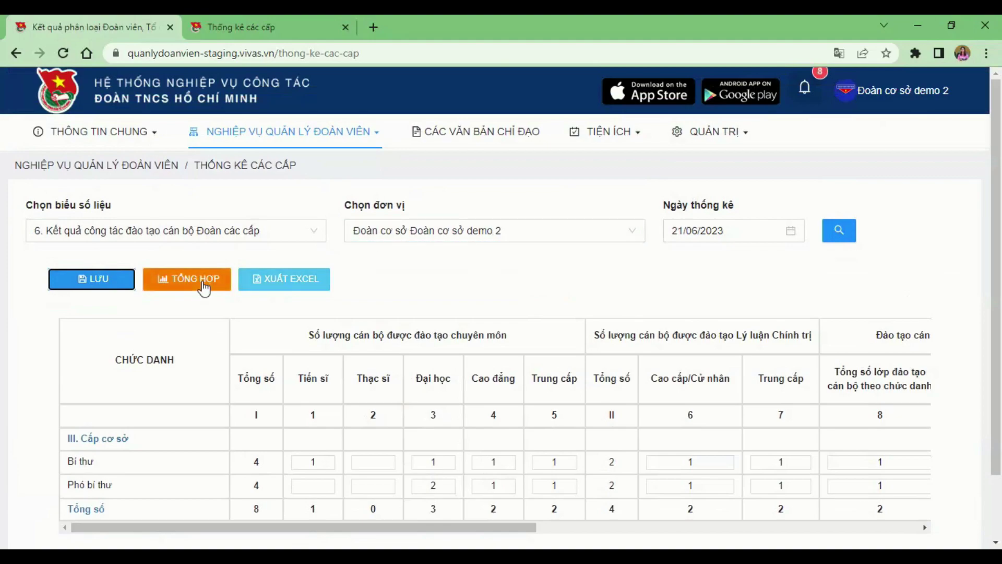
Log out of the base-level account and log in as Huyện demo 1 with its saved username and password.
{"action": "left_click", "coordinate": [945, 90]}
{"action": "left_click", "coordinate": [862, 156]}
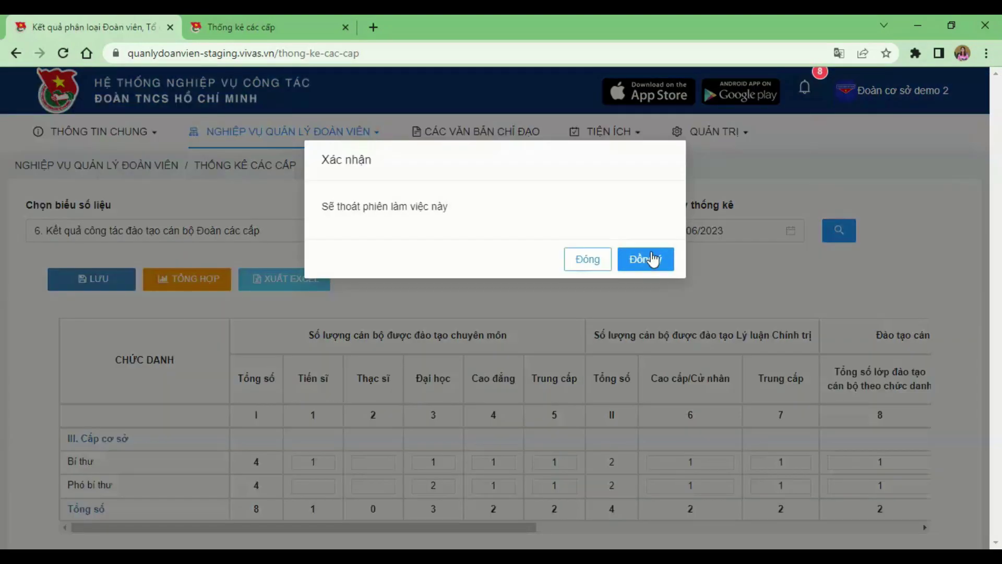
{"action": "left_click", "coordinate": [652, 258]}
{"action": "double_click", "coordinate": [126, 313]}
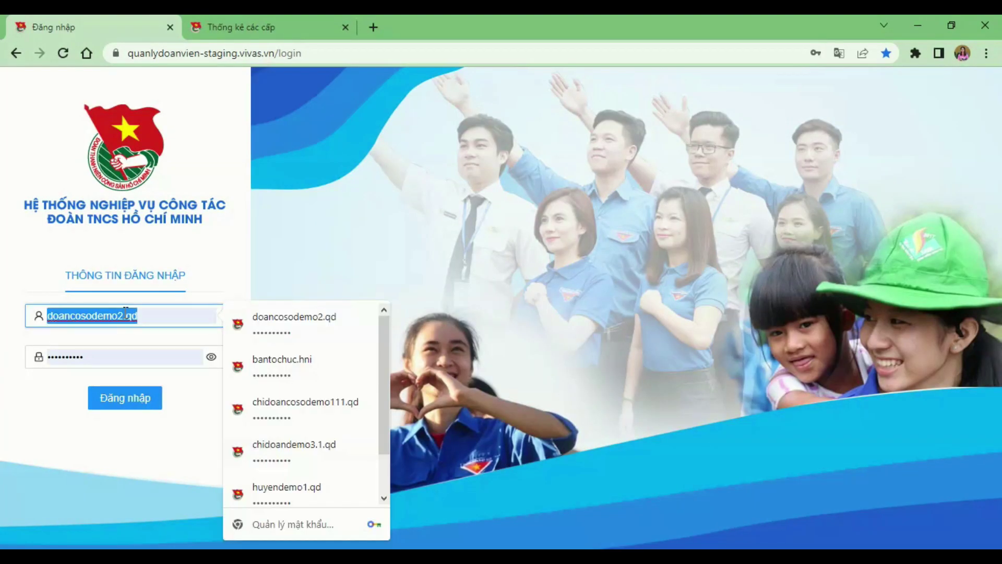
{"action": "type", "text": "huyen"}
{"action": "left_click", "coordinate": [161, 344]}
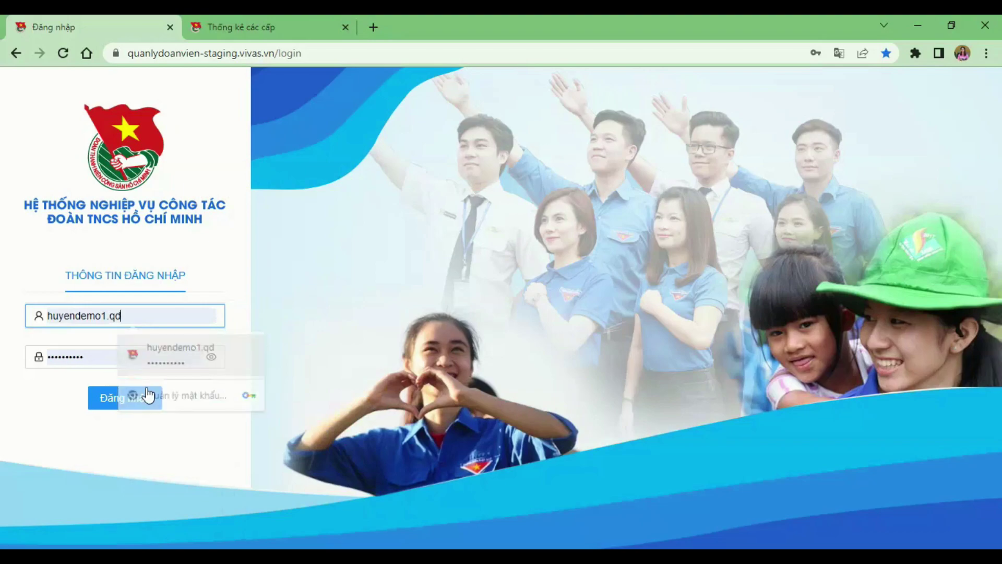
{"action": "left_click", "coordinate": [129, 397]}
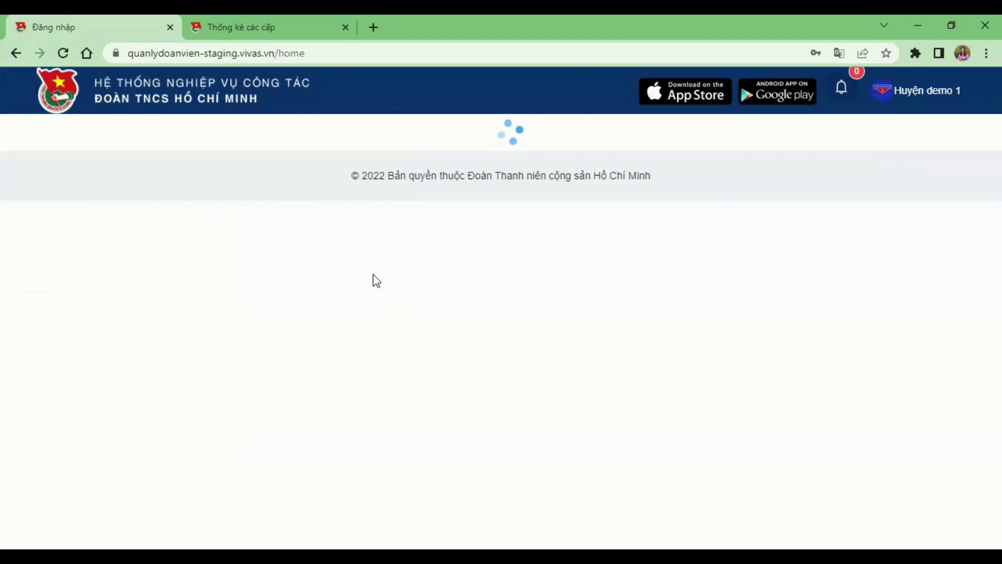
Open Thống kê các cấp and load report 6, Kết quả công tác đào tạo cán bộ Đoàn các cấp, for Huyện demo 1.
{"action": "left_click", "coordinate": [342, 138]}
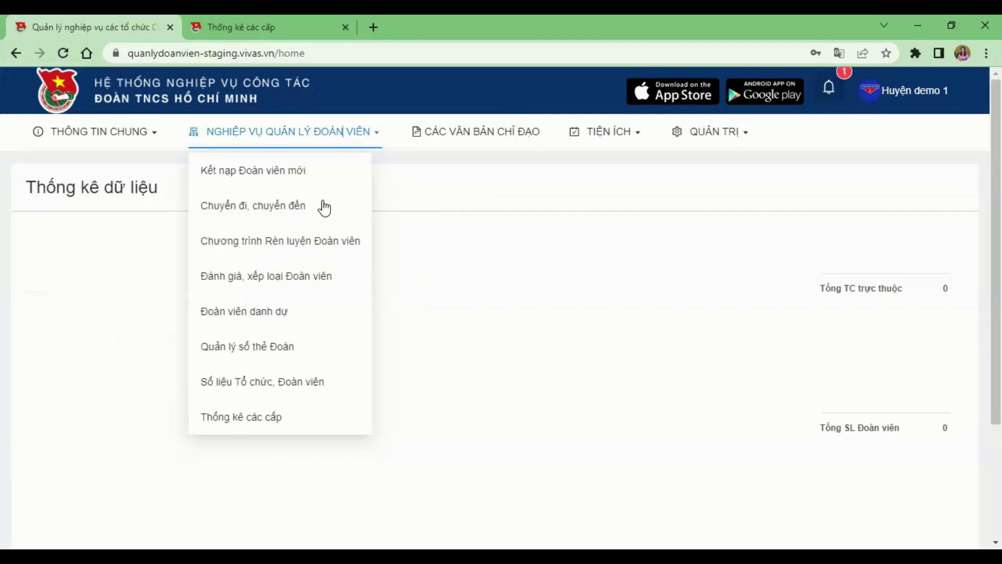
{"action": "left_click", "coordinate": [229, 416]}
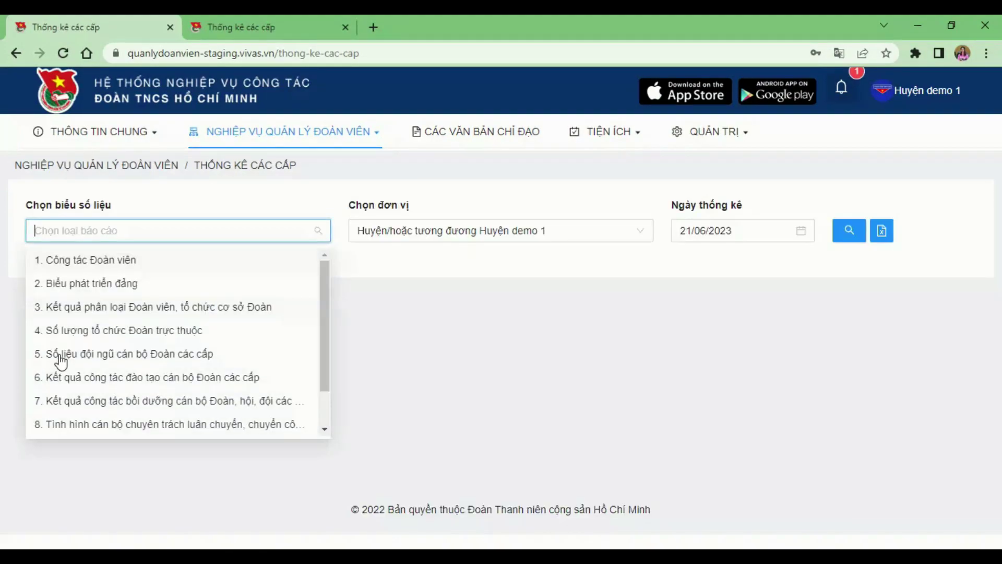
{"action": "left_click", "coordinate": [62, 382]}
{"action": "left_click", "coordinate": [847, 231]}
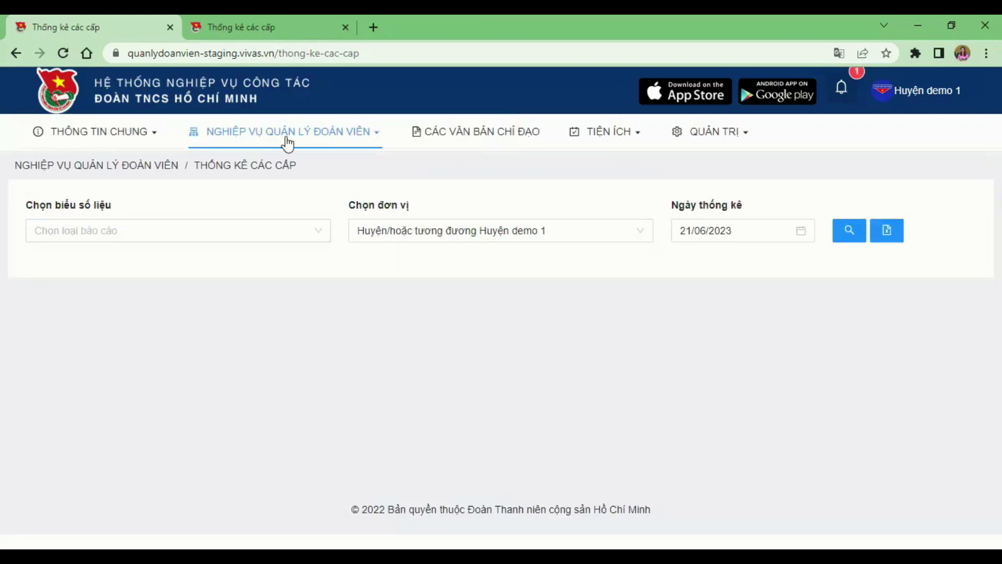
{"action": "left_click", "coordinate": [89, 230]}
{"action": "left_click", "coordinate": [68, 376]}
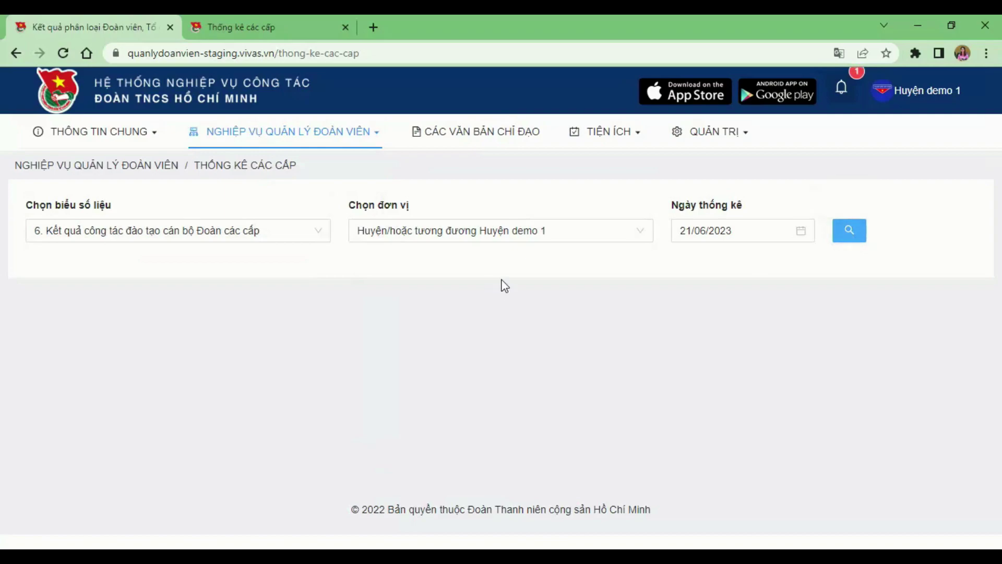
{"action": "scroll", "coordinate": [481, 305], "scroll_direction": "down", "scroll_amount": 3}
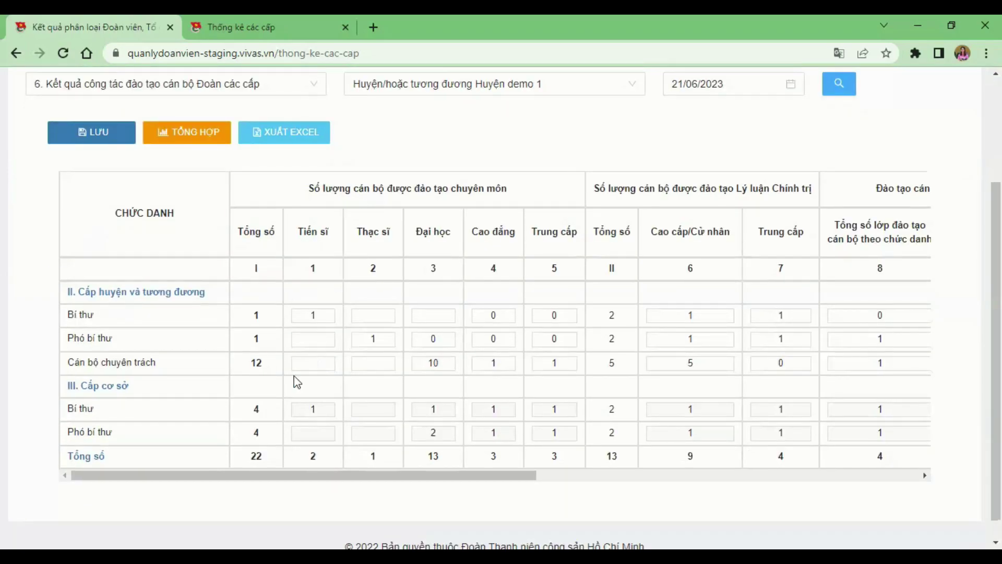
Check the Bí thư and Phó bí thư figures under III. Cấp cơ sở and whether their fields can be edited.
{"action": "left_click_drag", "start_coordinate": [82, 388], "coordinate": [131, 390]}
{"action": "left_click", "coordinate": [295, 412]}
{"action": "left_click", "coordinate": [326, 436]}
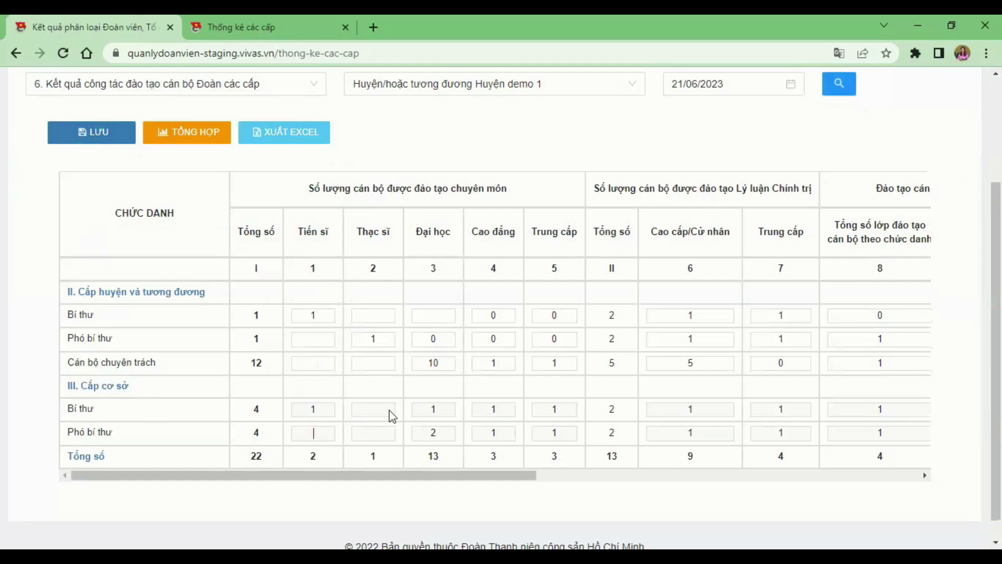
{"action": "double_click", "coordinate": [313, 411]}
{"action": "left_click", "coordinate": [294, 437]}
{"action": "left_click", "coordinate": [555, 412]}
{"action": "key", "text": "Tab"}
{"action": "left_click", "coordinate": [511, 412]}
Re-enter 1 as the Tiến sĩ count in the district-level Bí thư row.
{"action": "left_click", "coordinate": [324, 320]}
{"action": "key", "text": "BackSpace"}
{"action": "key", "text": "Right"}
{"action": "key", "text": "Right"}
{"action": "key", "text": "Down"}
{"action": "key", "text": "Left"}
{"action": "key", "text": "Up"}
{"action": "left_click", "coordinate": [314, 318]}
{"action": "type", "text": "1"}
Set the Đại học count in the district-level Phó bí thư row to 1.
{"action": "key", "text": "Down"}
{"action": "key", "text": "Right"}
{"action": "left_click", "coordinate": [448, 320]}
{"action": "key", "text": "Down"}
{"action": "key", "text": "BackSpace"}
{"action": "type", "text": "1"}
Set the Đại học count for Cán bộ chuyên trách to 15 and save the report.
{"action": "left_click", "coordinate": [416, 364]}
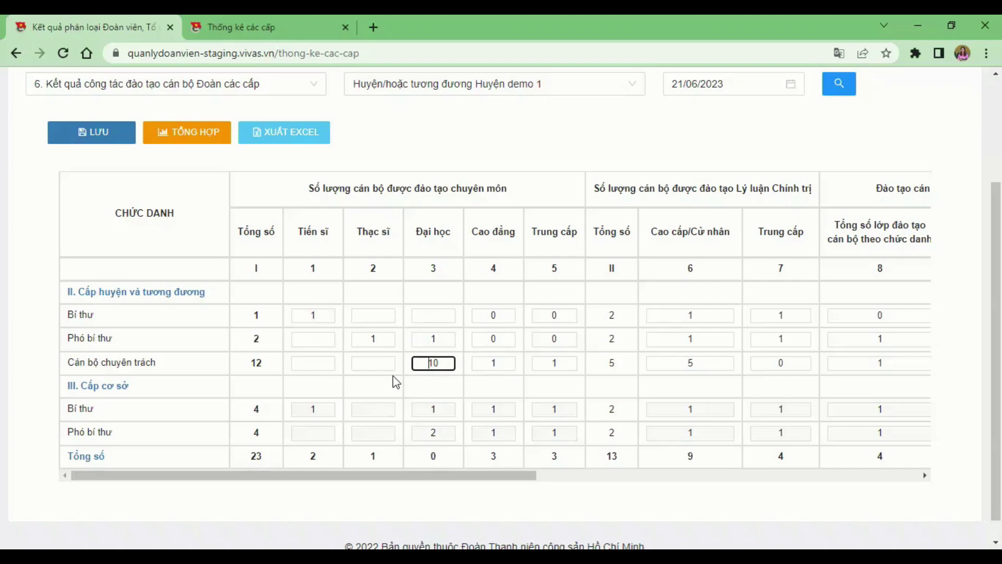
{"action": "type", "text": "5"}
{"action": "left_click", "coordinate": [114, 137]}
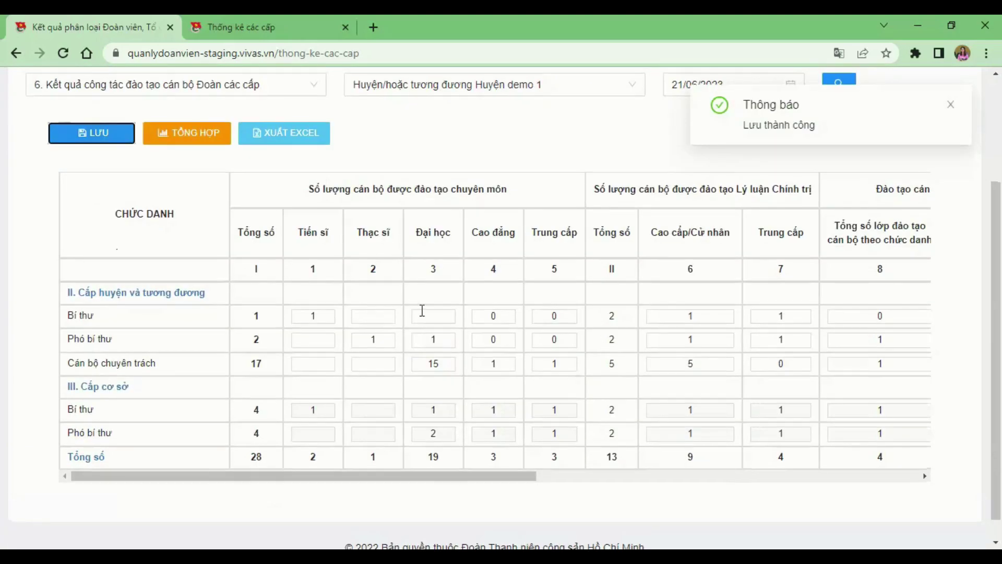
Aggregate the data to view which subordinate organizations have submitted the training report, and close the list.
{"action": "scroll", "coordinate": [421, 311], "scroll_direction": "up", "scroll_amount": 2}
{"action": "left_click", "coordinate": [212, 205]}
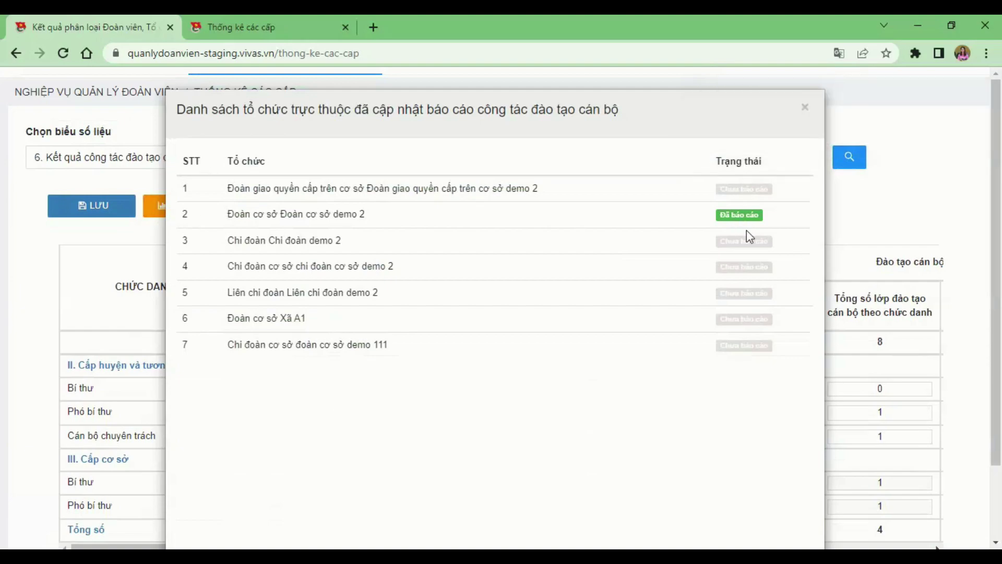
{"action": "left_click", "coordinate": [807, 110]}
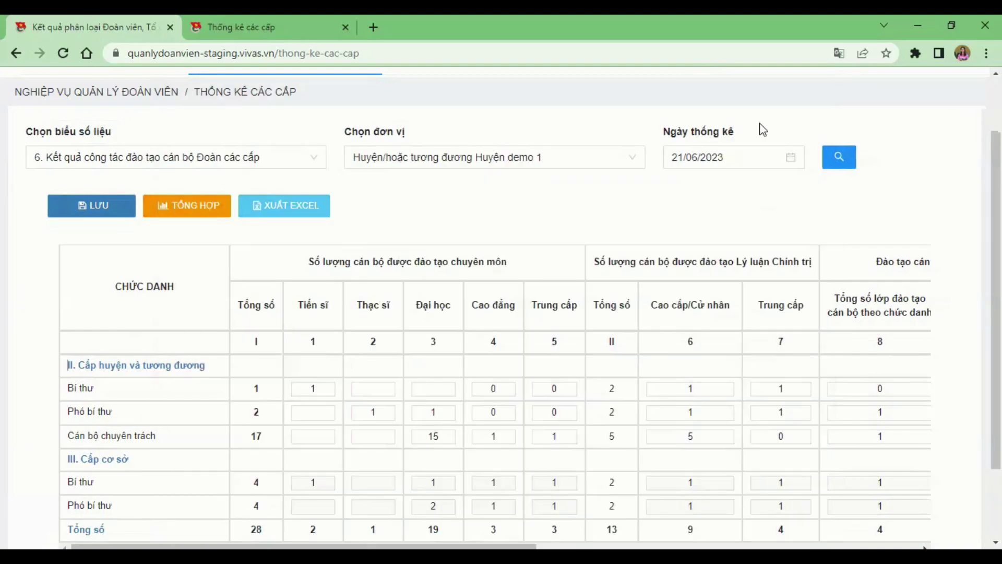
View the training report of Đoàn cơ sở demo 2 and return to the Huyện demo 1 unit.
{"action": "left_click", "coordinate": [580, 158]}
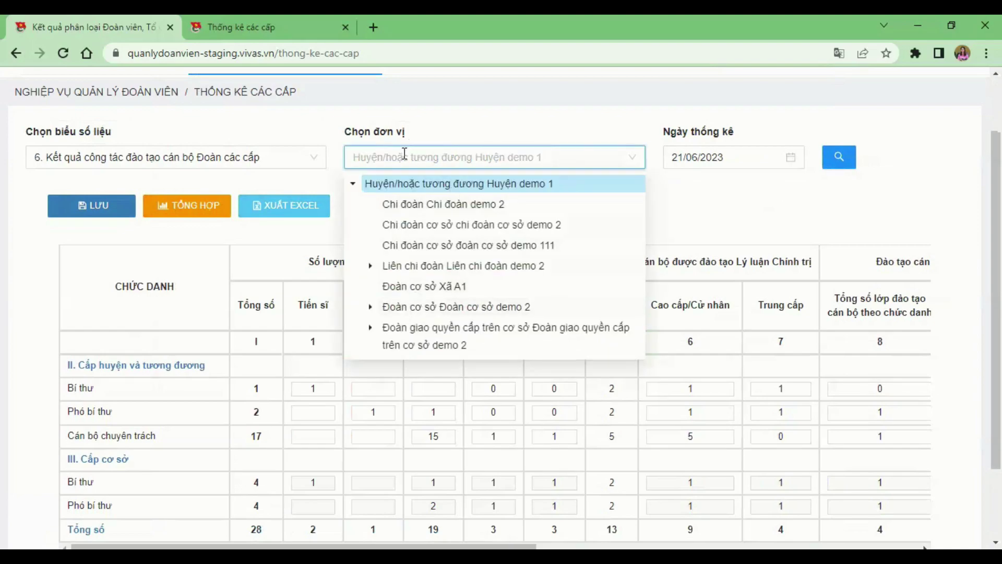
{"action": "left_click", "coordinate": [394, 307]}
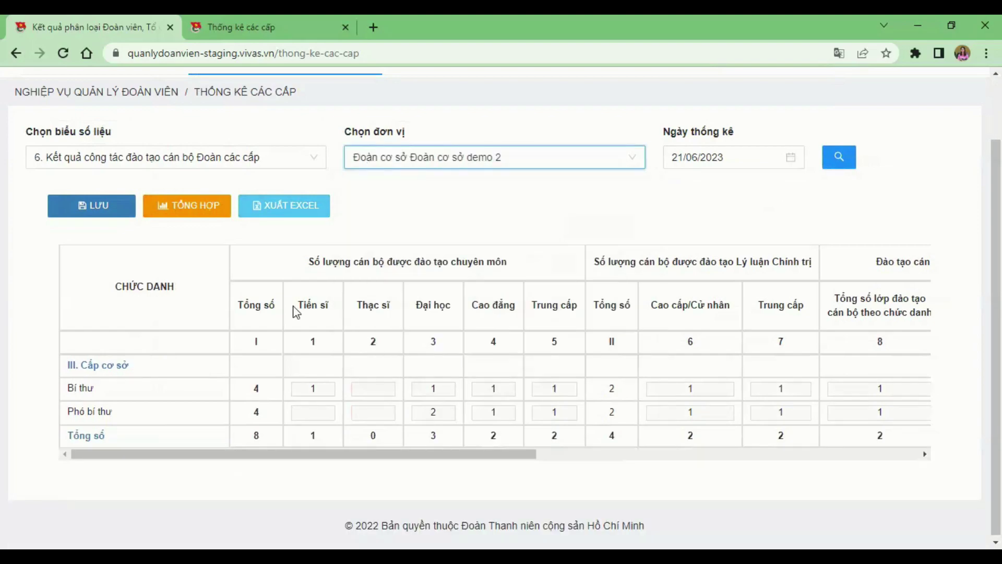
{"action": "left_click", "coordinate": [420, 156]}
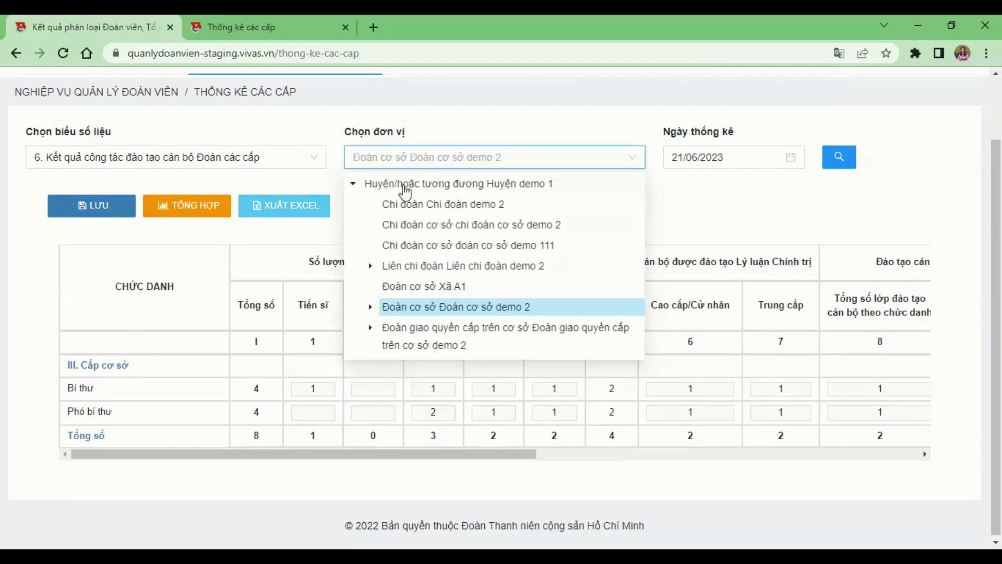
{"action": "left_click", "coordinate": [405, 185]}
{"action": "left_click_drag", "start_coordinate": [745, 157], "coordinate": [694, 185]}
{"action": "left_click", "coordinate": [696, 186]}
{"action": "left_click", "coordinate": [724, 181]}
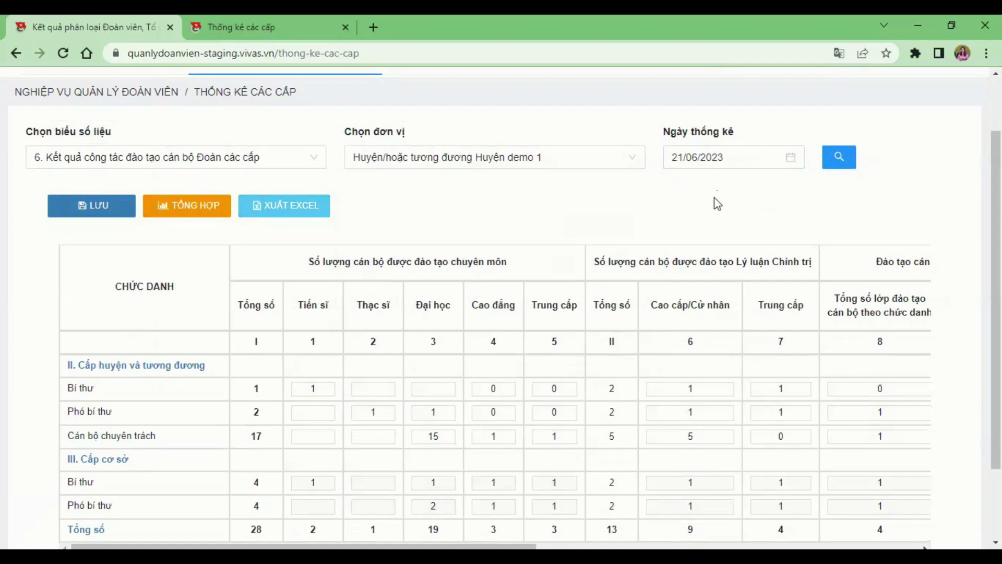
{"action": "left_click_drag", "start_coordinate": [745, 154], "coordinate": [669, 158]}
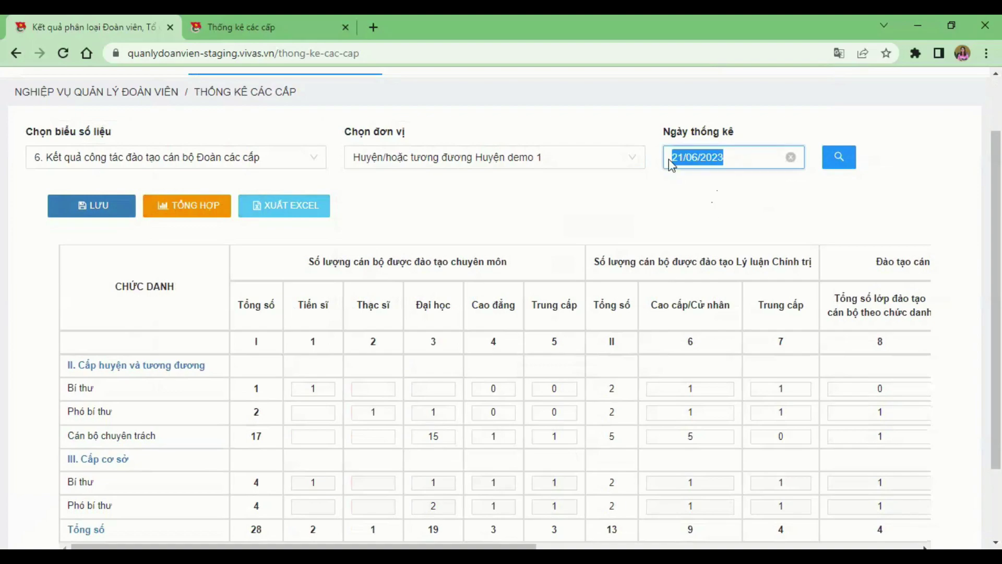
{"action": "left_click", "coordinate": [447, 221]}
{"action": "scroll", "coordinate": [442, 220], "scroll_direction": "up", "scroll_amount": 2}
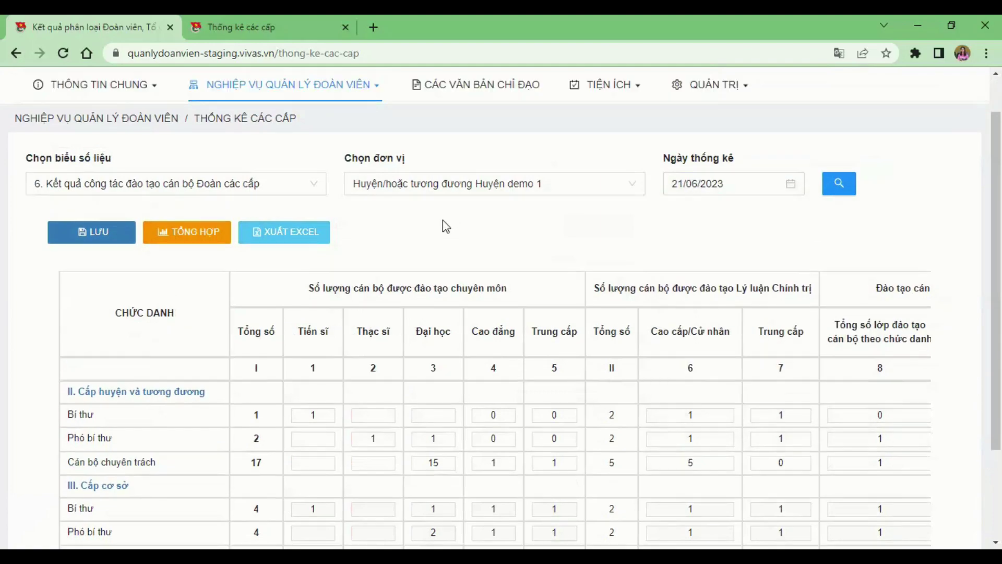
{"action": "scroll", "coordinate": [388, 228], "scroll_direction": "down", "scroll_amount": 3}
Look through the full list of available report types, from 1. Công tác Đoàn viên to 10. công tác kiểm tra, giám sát.
{"action": "left_click", "coordinate": [243, 81]}
{"action": "scroll", "coordinate": [151, 182], "scroll_direction": "down", "scroll_amount": 2}
{"action": "scroll", "coordinate": [152, 180], "scroll_direction": "up", "scroll_amount": 2}
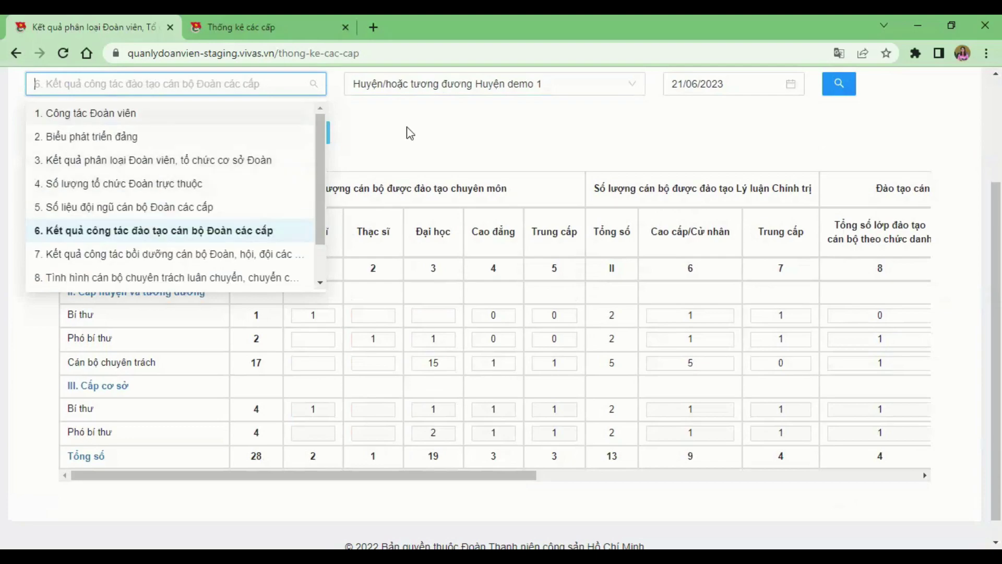
{"action": "scroll", "coordinate": [404, 157], "scroll_direction": "up", "scroll_amount": 1}
{"action": "left_click", "coordinate": [405, 205]}
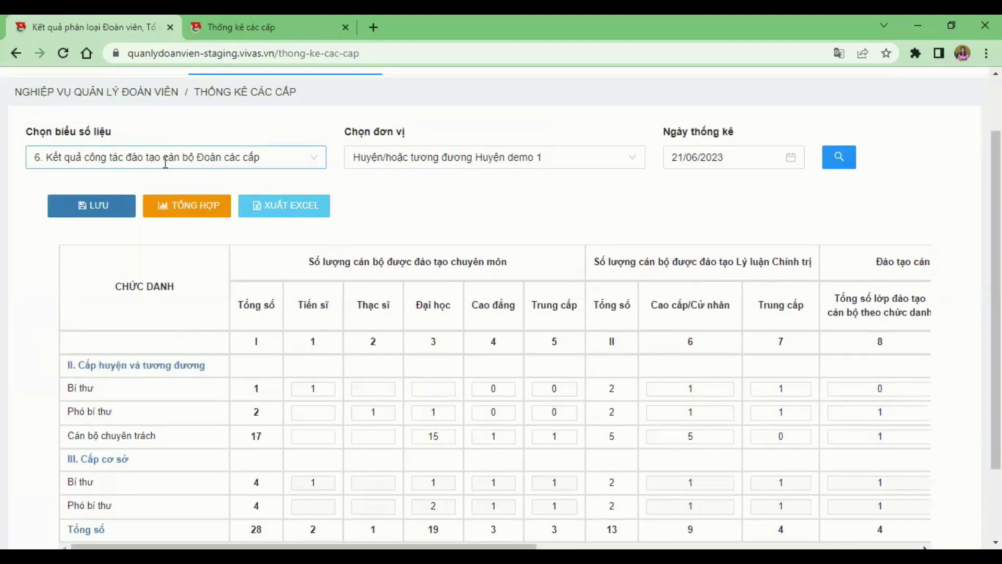
{"action": "left_click", "coordinate": [166, 160]}
{"action": "scroll", "coordinate": [172, 244], "scroll_direction": "down", "scroll_amount": 2}
{"action": "scroll", "coordinate": [107, 240], "scroll_direction": "up", "scroll_amount": 2}
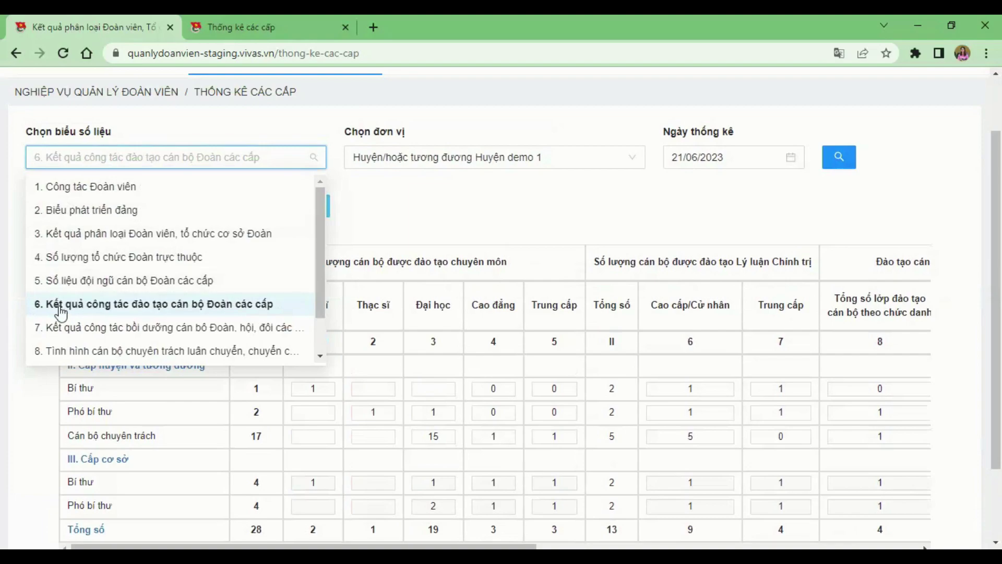
{"action": "scroll", "coordinate": [60, 313], "scroll_direction": "down", "scroll_amount": 2}
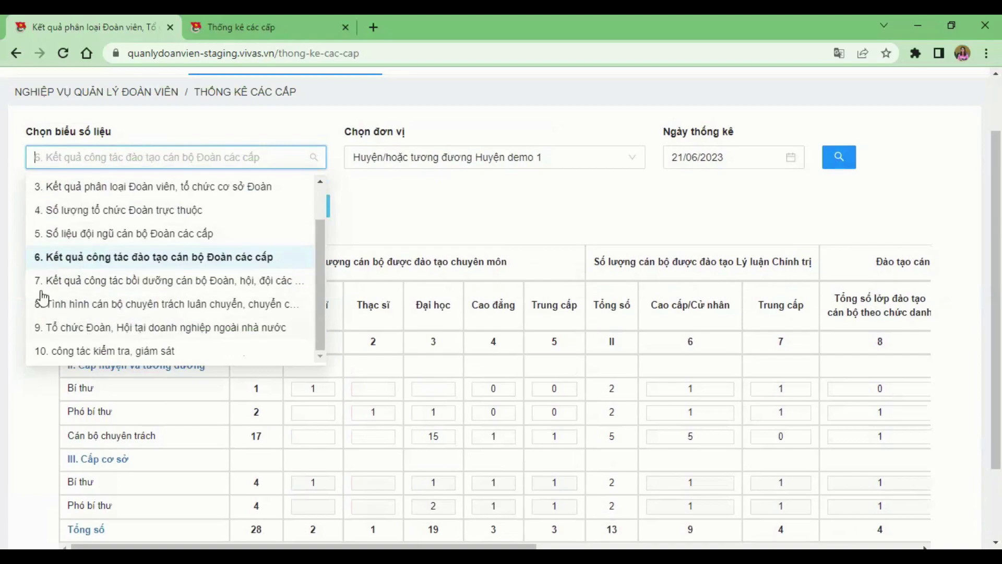
{"action": "scroll", "coordinate": [107, 294], "scroll_direction": "up", "scroll_amount": 2}
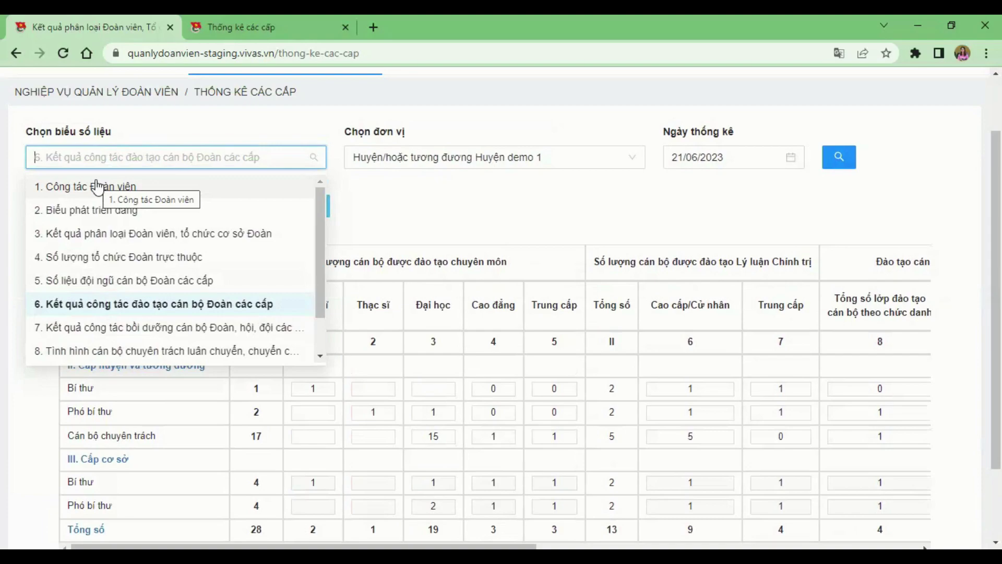
Load report 1, Công tác Đoàn viên, for Huyện demo 1 with the statistics date 21/06/2023.
{"action": "left_click", "coordinate": [108, 259]}
{"action": "left_click", "coordinate": [99, 233]}
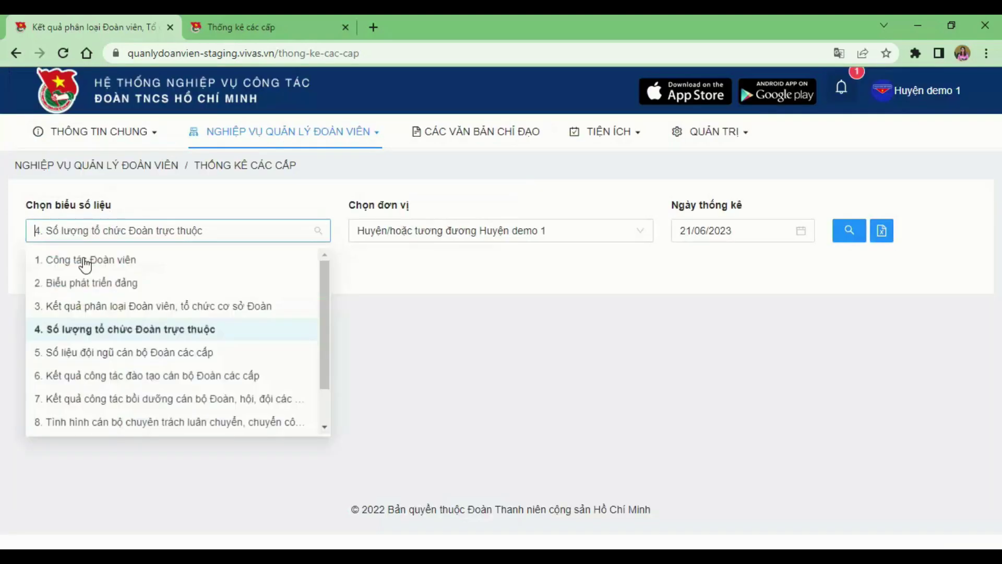
{"action": "left_click", "coordinate": [90, 260]}
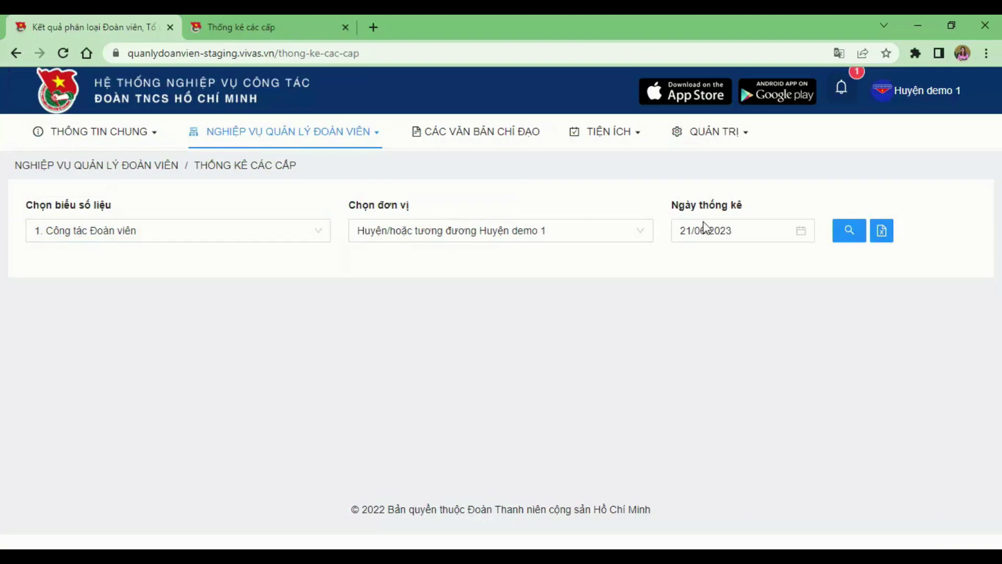
{"action": "left_click", "coordinate": [835, 234]}
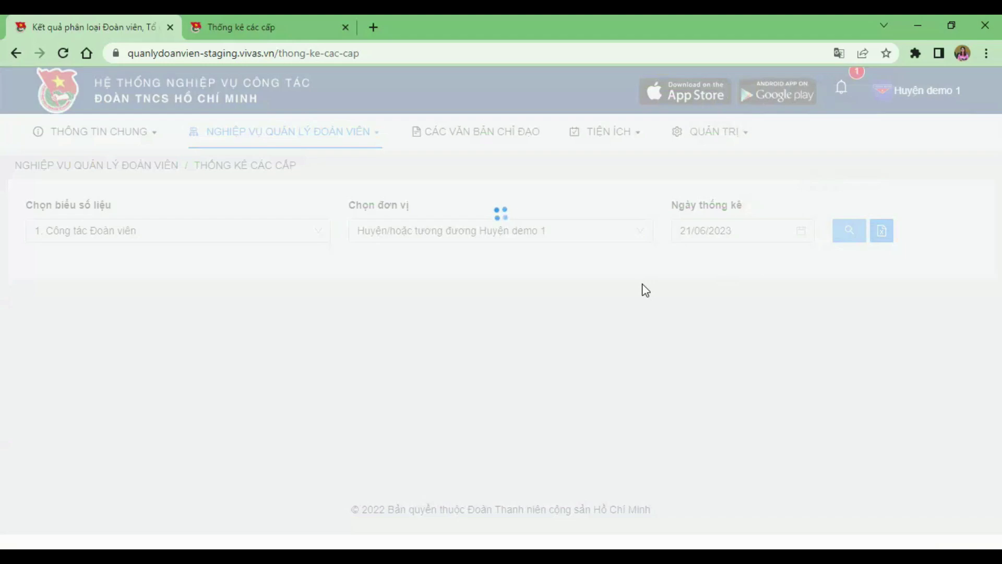
{"action": "scroll", "coordinate": [601, 308], "scroll_direction": "down", "scroll_amount": 3}
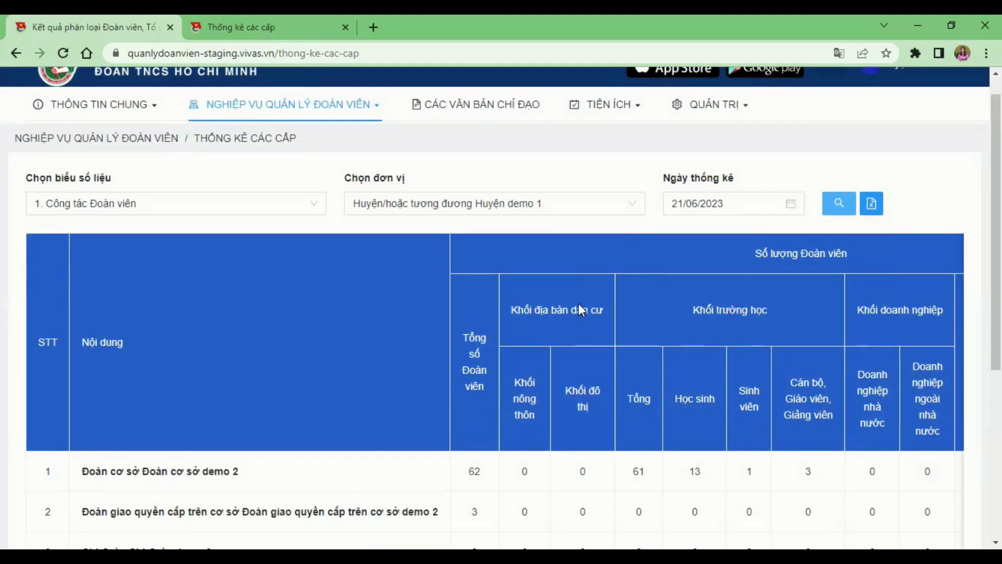
Examine the member counts of each subordinate unit in the Công tác Đoàn viên table, down to the Tổng row.
{"action": "scroll", "coordinate": [632, 247], "scroll_direction": "up", "scroll_amount": 2}
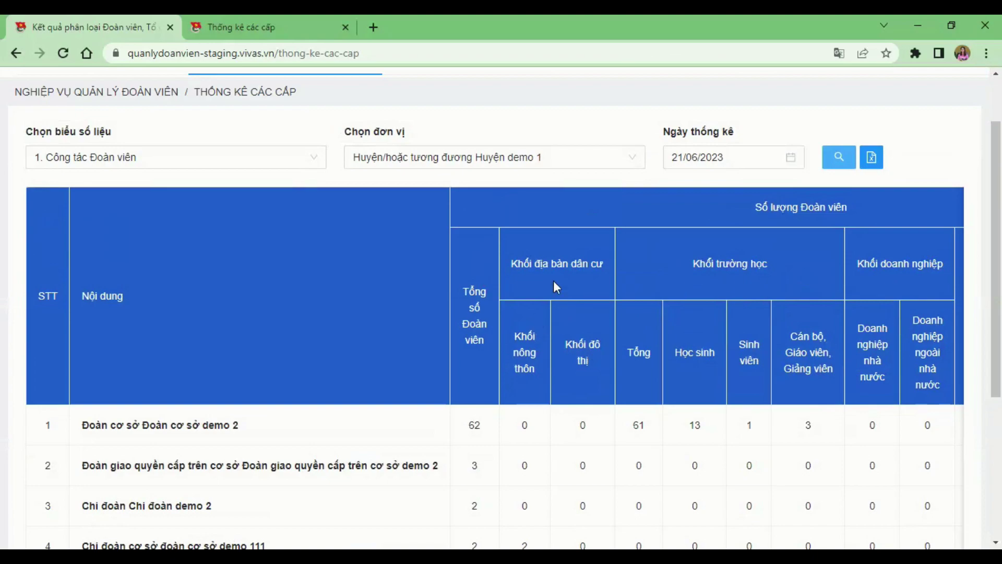
{"action": "scroll", "coordinate": [553, 280], "scroll_direction": "up", "scroll_amount": 2}
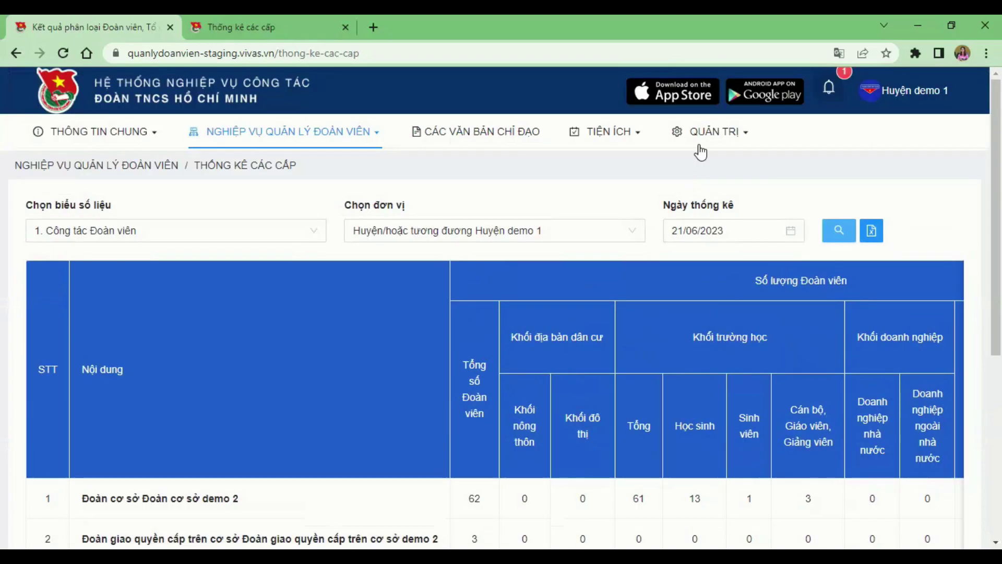
{"action": "mouse_move", "coordinate": [696, 134]}
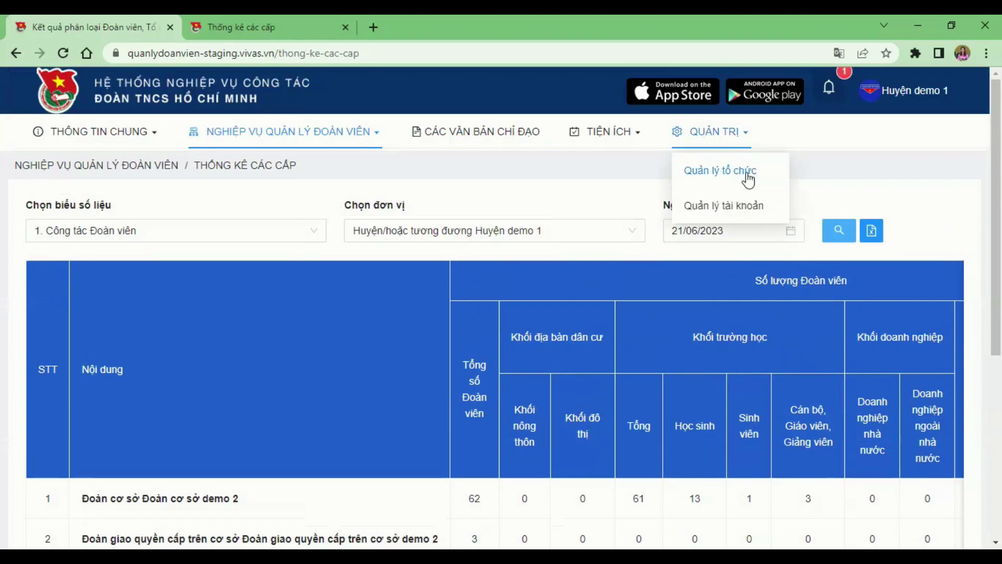
{"action": "scroll", "coordinate": [651, 326], "scroll_direction": "down", "scroll_amount": 1}
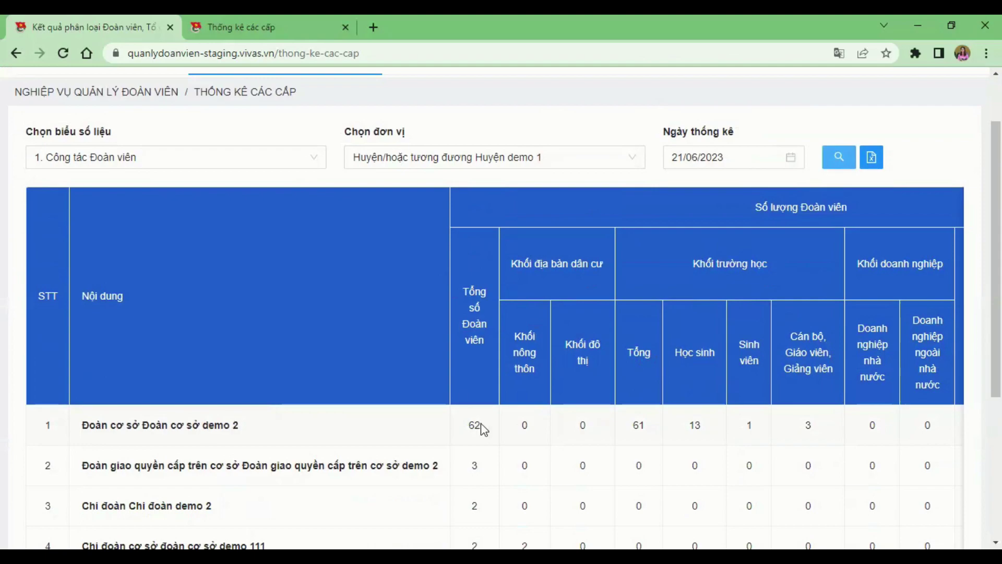
{"action": "scroll", "coordinate": [484, 429], "scroll_direction": "down", "scroll_amount": 1}
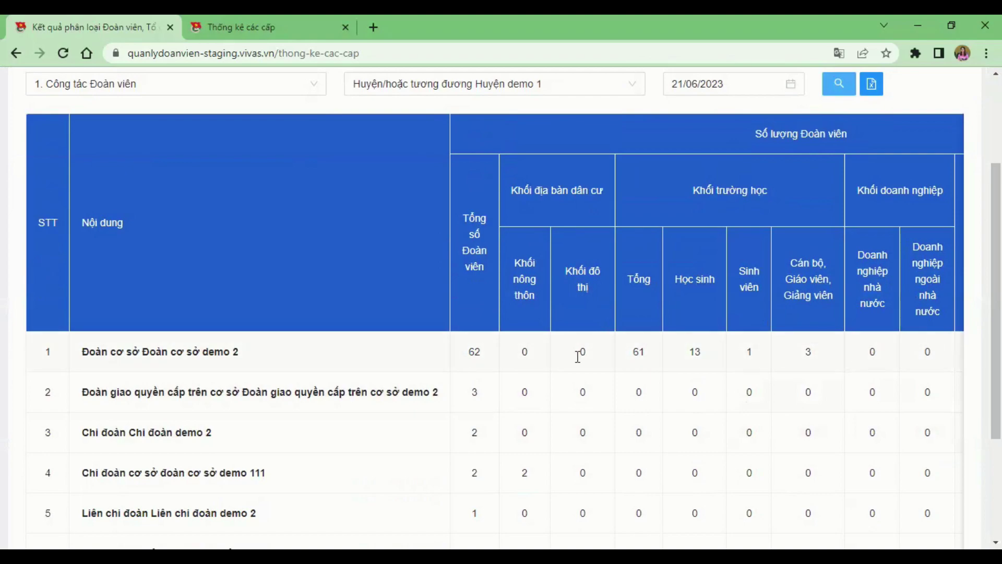
{"action": "scroll", "coordinate": [603, 322], "scroll_direction": "up", "scroll_amount": 1}
{"action": "scroll", "coordinate": [602, 322], "scroll_direction": "down", "scroll_amount": 1}
{"action": "scroll", "coordinate": [741, 251], "scroll_direction": "down", "scroll_amount": 1}
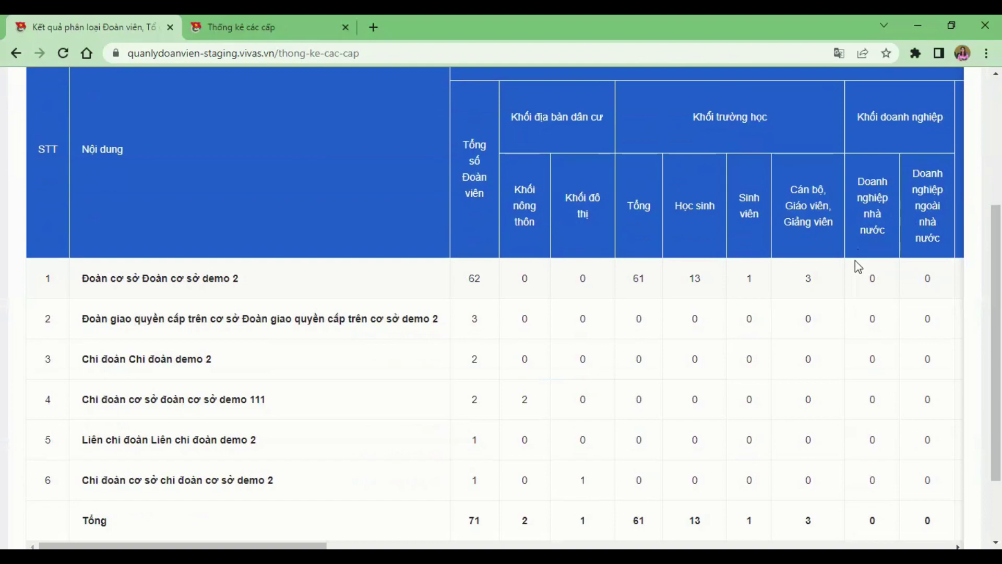
{"action": "scroll", "coordinate": [858, 263], "scroll_direction": "up", "scroll_amount": 2}
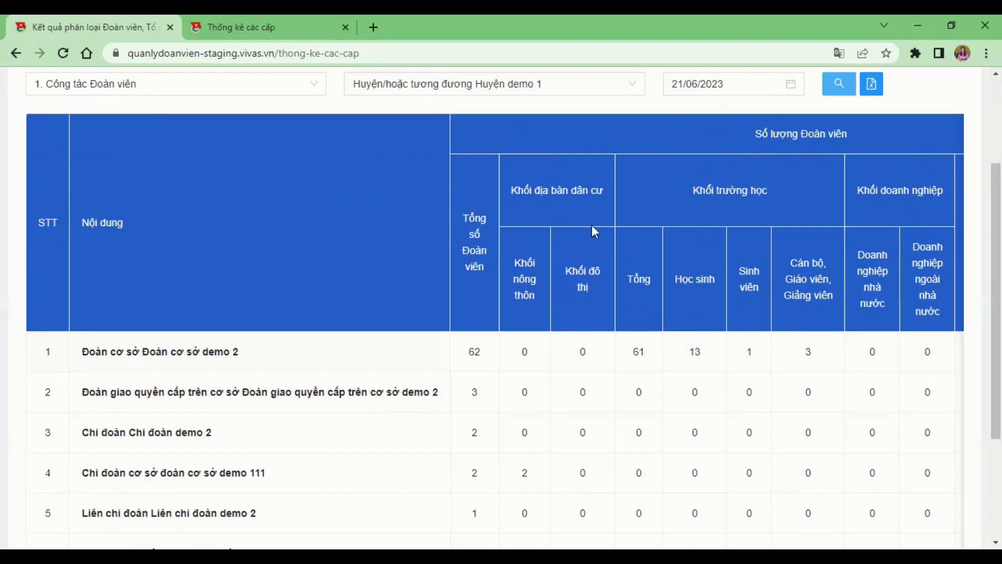
Review the figures of the Đoàn cơ sở demo 2 row across the residential, school and enterprise member blocks.
{"action": "left_click", "coordinate": [289, 87]}
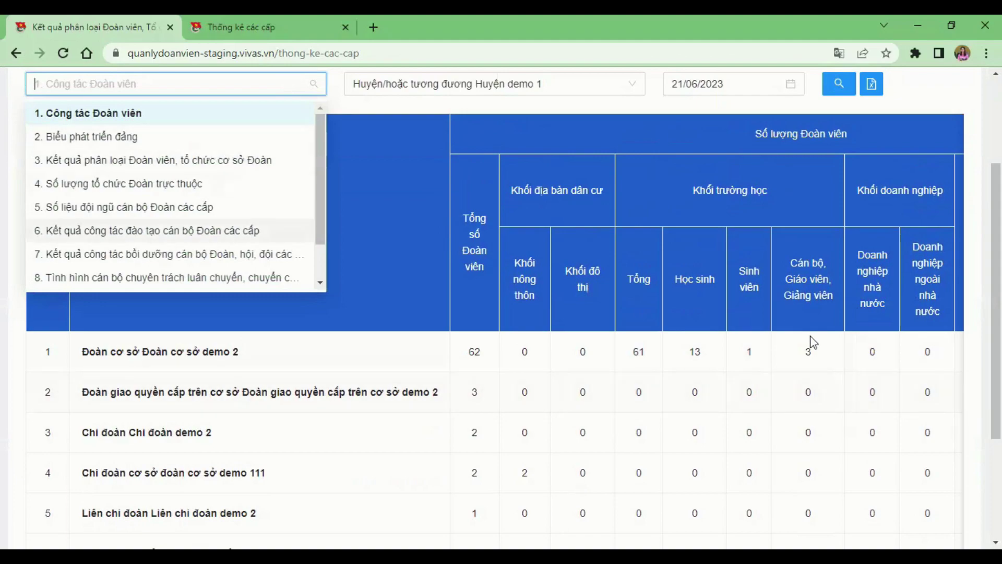
{"action": "left_click", "coordinate": [693, 351]}
{"action": "left_click_drag", "start_coordinate": [690, 352], "coordinate": [923, 352]}
{"action": "left_click_drag", "start_coordinate": [521, 351], "coordinate": [935, 357]}
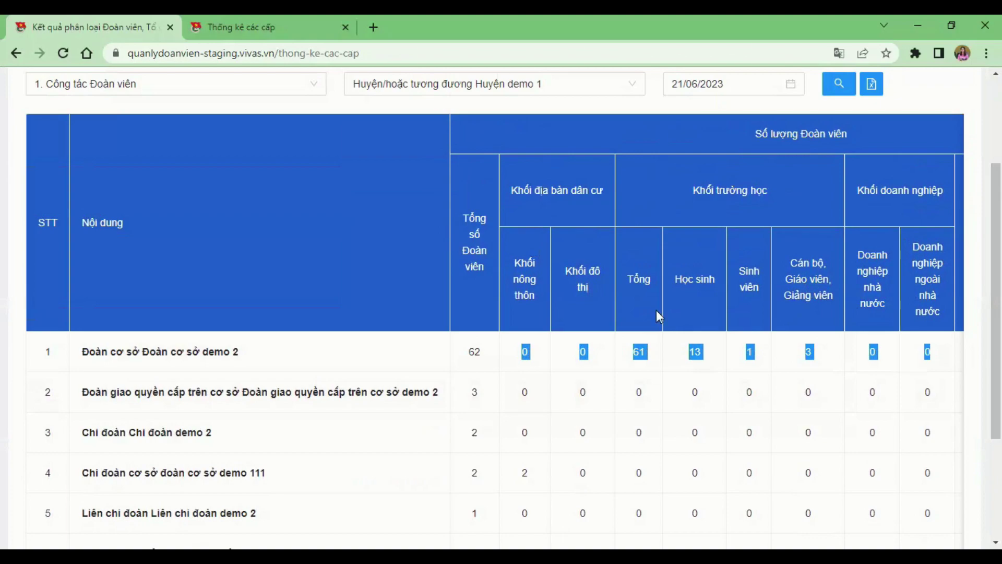
{"action": "left_click", "coordinate": [687, 284]}
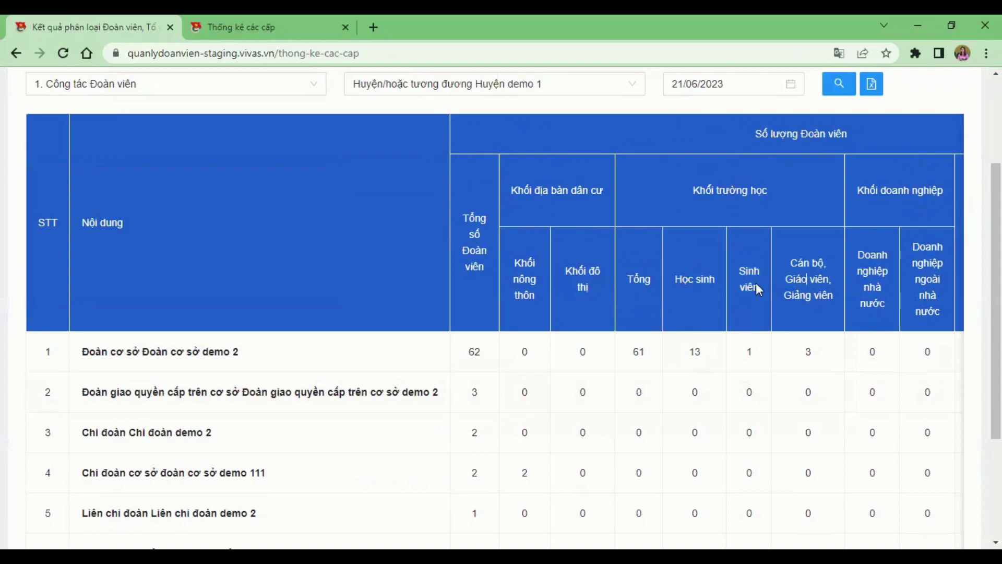
Examine the Học sinh, Sinh viên and Cán bộ, Giáo viên, Giảng viên columns of the Khối trường học block.
{"action": "left_click_drag", "start_coordinate": [689, 281], "coordinate": [719, 286]}
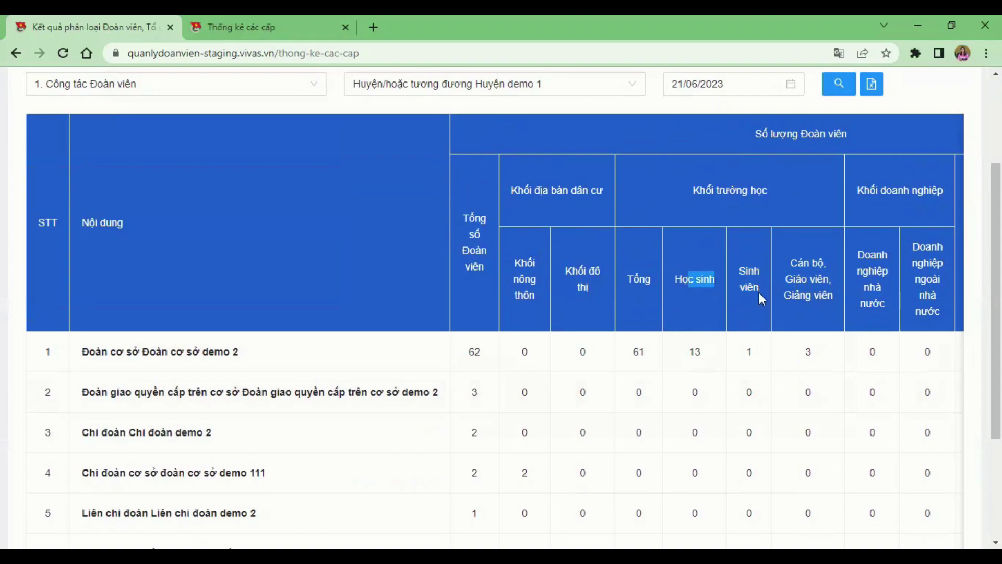
{"action": "left_click_drag", "start_coordinate": [808, 290], "coordinate": [703, 293]}
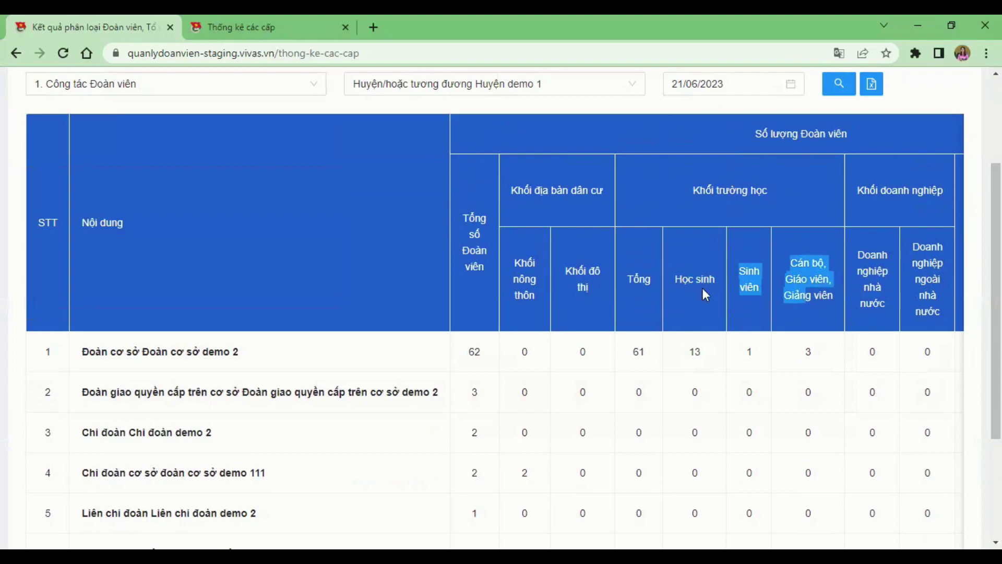
{"action": "scroll", "coordinate": [680, 295], "scroll_direction": "up", "scroll_amount": 3}
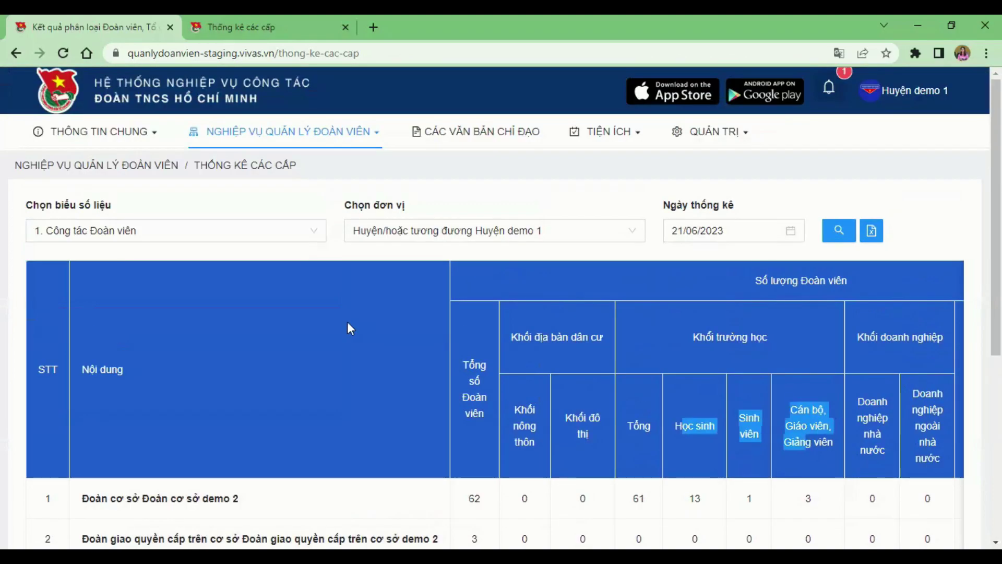
Open the Danh sách Đoàn viên page for Huyện demo 1, and also in the browser session of Đoàn cơ sở demo 2.
{"action": "left_click", "coordinate": [93, 132]}
{"action": "left_click", "coordinate": [103, 169]}
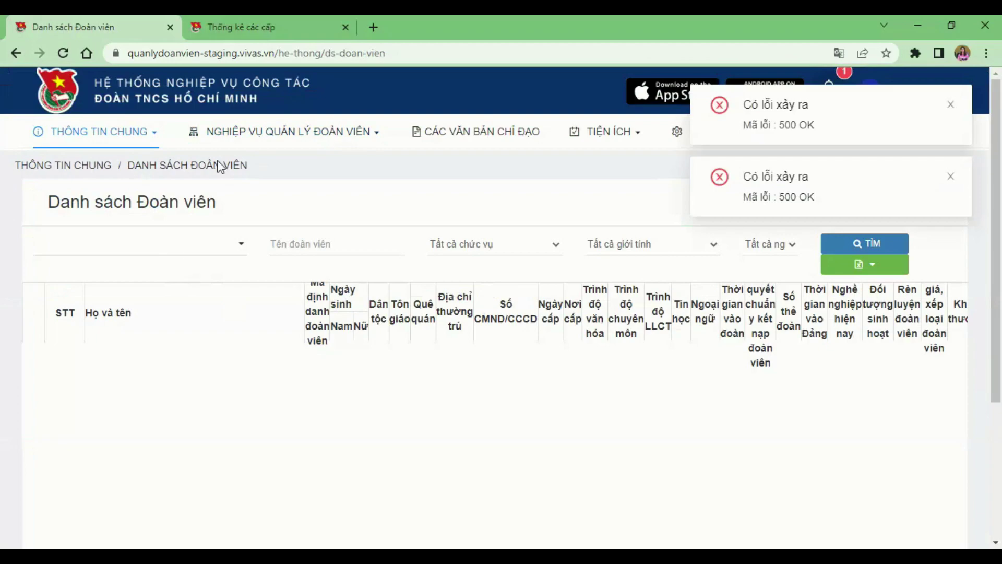
{"action": "left_click", "coordinate": [258, 21]}
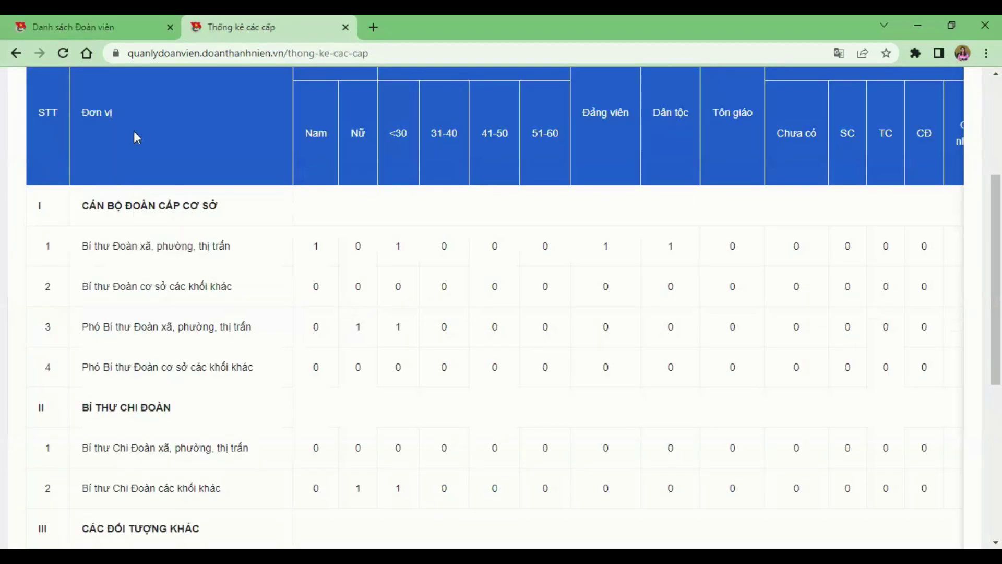
{"action": "scroll", "coordinate": [134, 130], "scroll_direction": "up", "scroll_amount": 4}
{"action": "left_click", "coordinate": [134, 132]}
{"action": "left_click", "coordinate": [106, 180]}
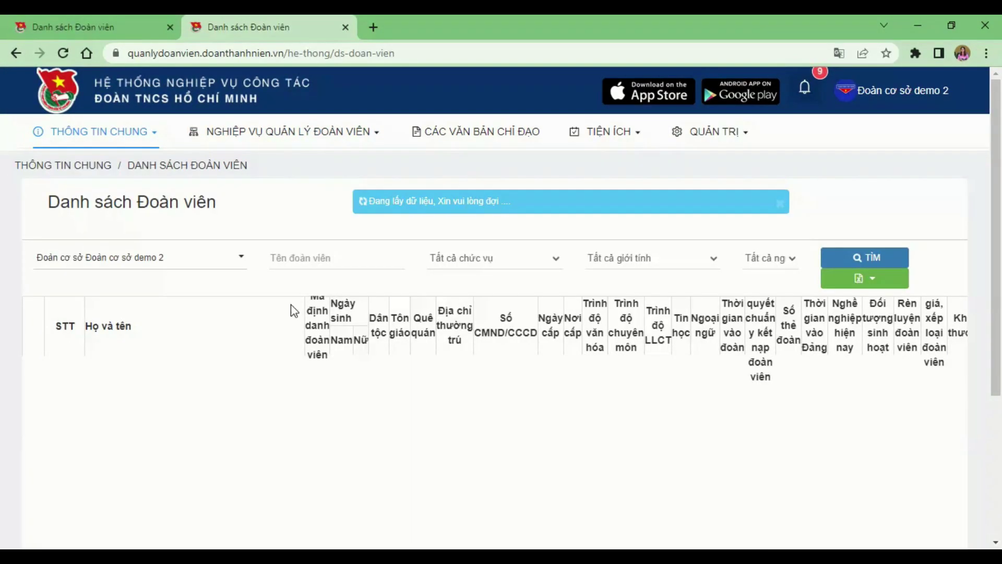
Open the profile of the second member in the Đoàn cơ sở demo 2 list and show the options for Nghề nghiệp hiện nay.
{"action": "scroll", "coordinate": [358, 374], "scroll_direction": "down", "scroll_amount": 2}
{"action": "scroll", "coordinate": [186, 313], "scroll_direction": "down", "scroll_amount": 1}
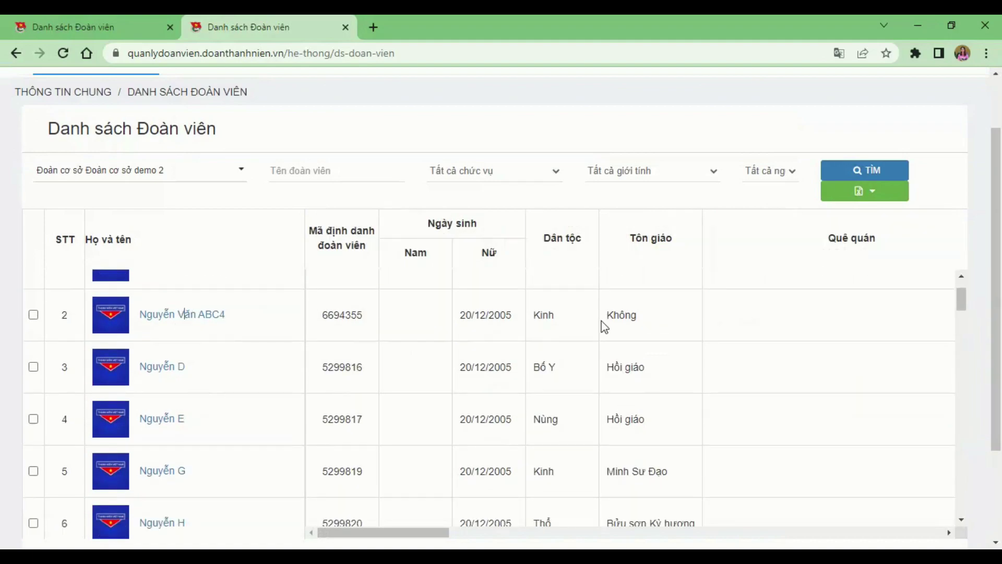
{"action": "left_click", "coordinate": [760, 315]}
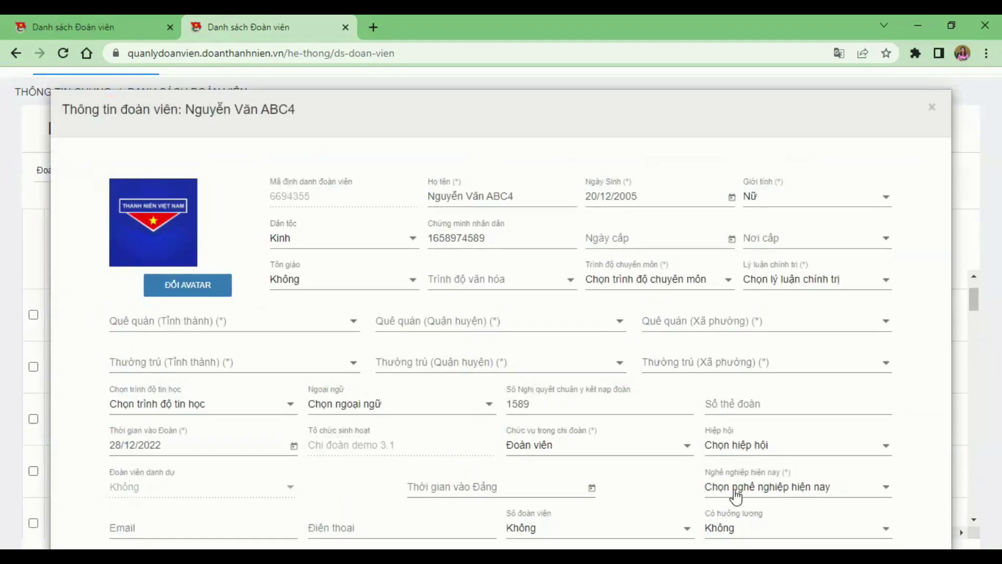
{"action": "left_click", "coordinate": [755, 483]}
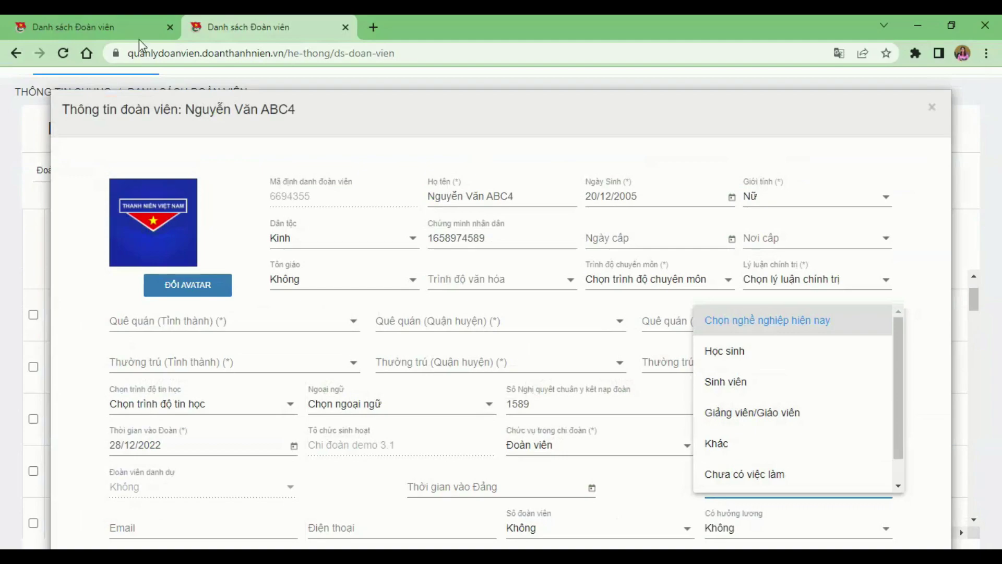
Return to the Huyện demo 1 session and run the 1. Công tác Đoàn viên report again in Thống kê các cấp.
{"action": "left_click", "coordinate": [128, 27]}
{"action": "mouse_move", "coordinate": [282, 131]}
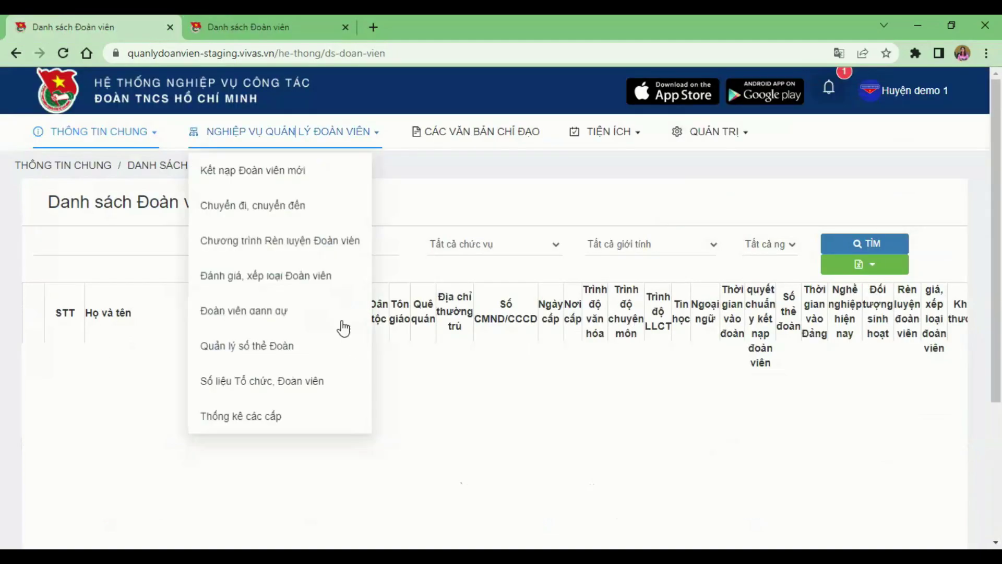
{"action": "left_click", "coordinate": [272, 416]}
{"action": "left_click", "coordinate": [244, 231]}
{"action": "left_click", "coordinate": [112, 261]}
{"action": "left_click", "coordinate": [841, 234]}
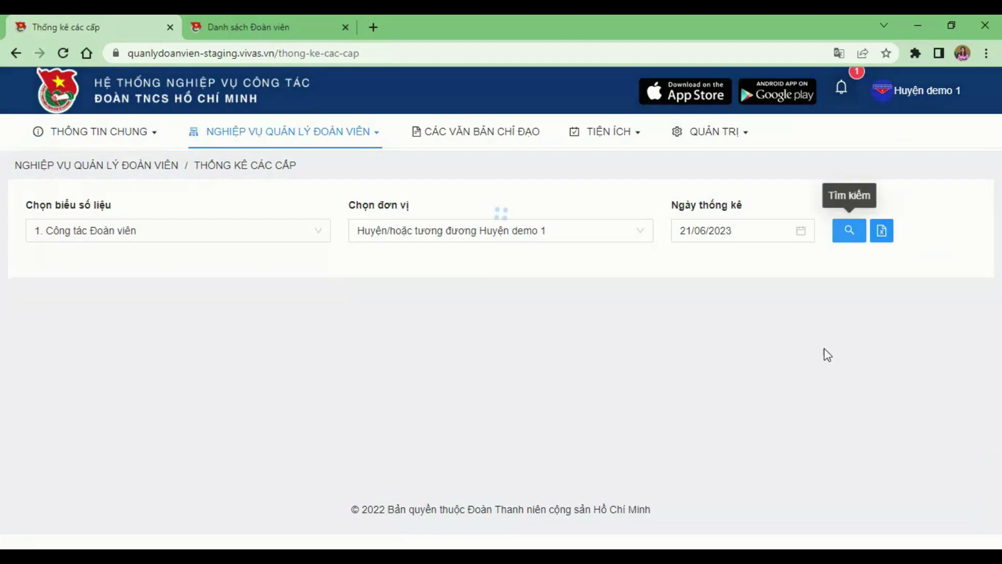